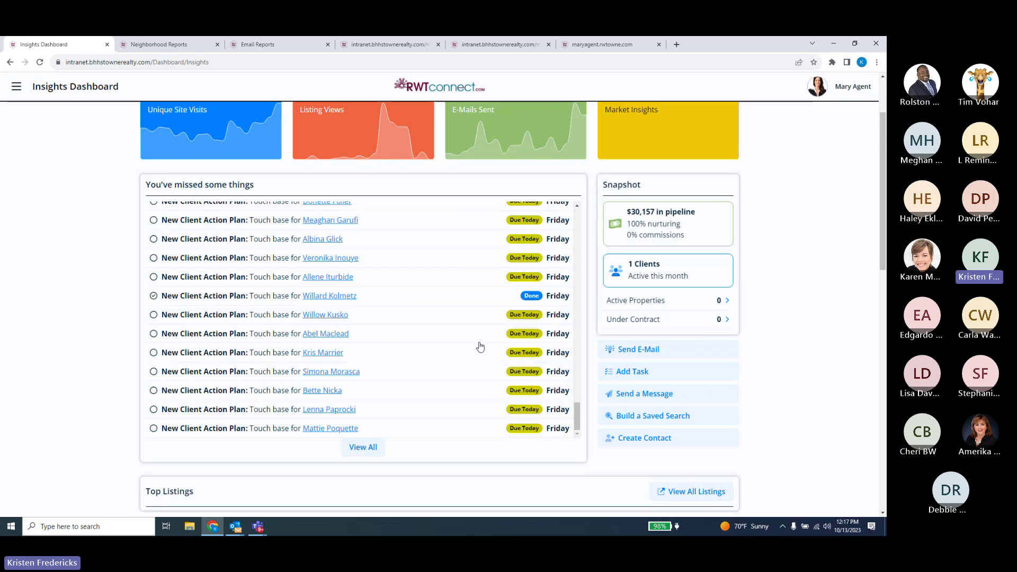
# Mark the next five due-today touch-base tasks below the completed one as done.
pyautogui.click(154, 316)
pyautogui.click(153, 335)
pyautogui.click(153, 353)
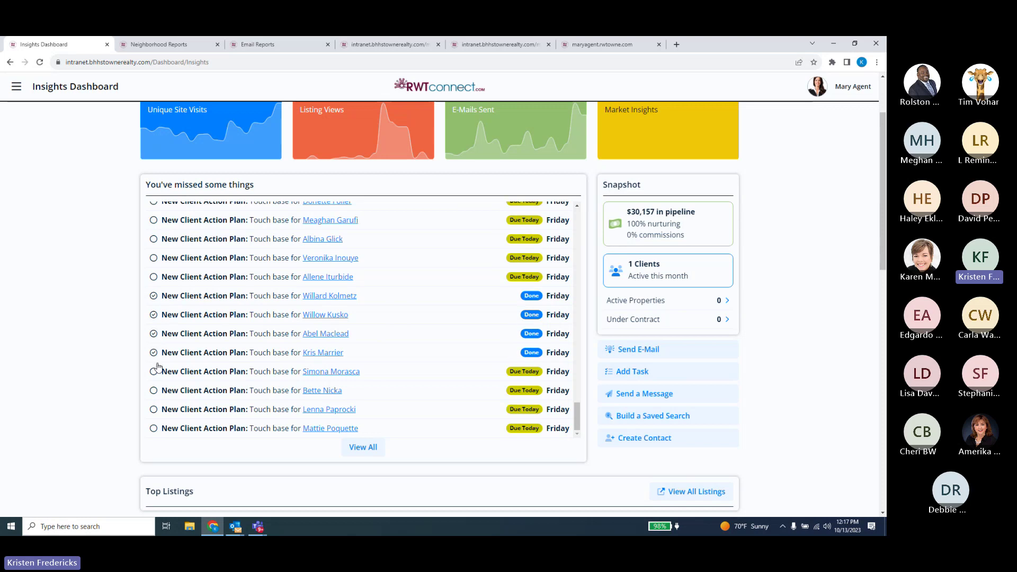
pyautogui.click(153, 371)
pyautogui.click(153, 392)
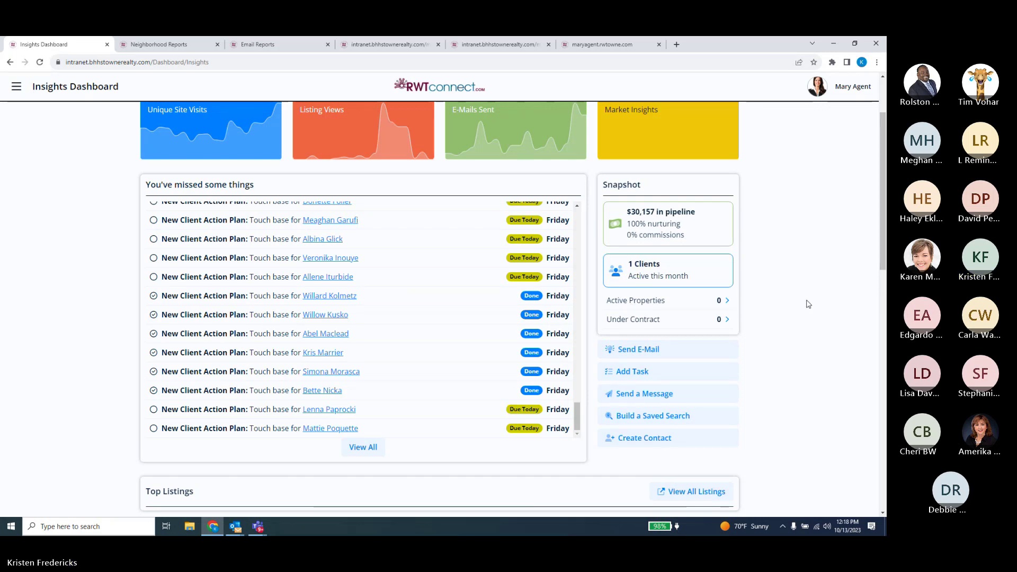
# Start a new e-mail from the dashboard using the Halloween 1 stock template in the Holiday: Halloween category.
pyautogui.scroll(-2, 807, 304)
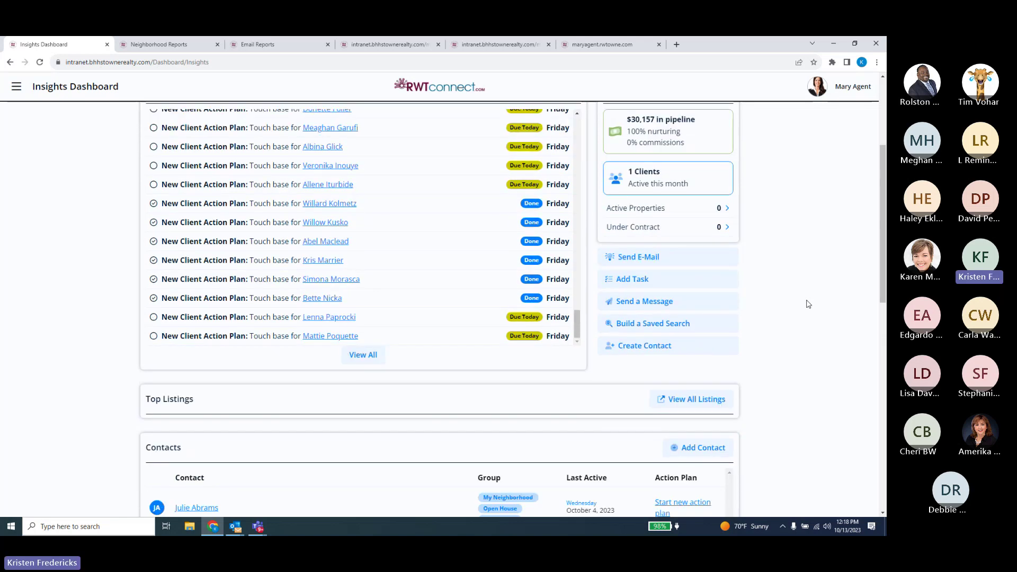
pyautogui.click(639, 258)
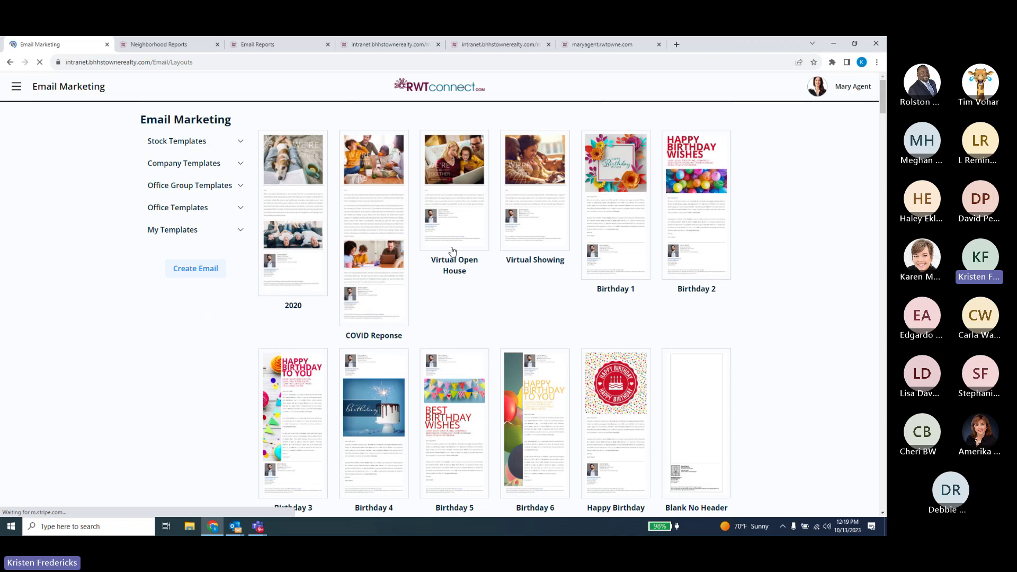
pyautogui.click(190, 145)
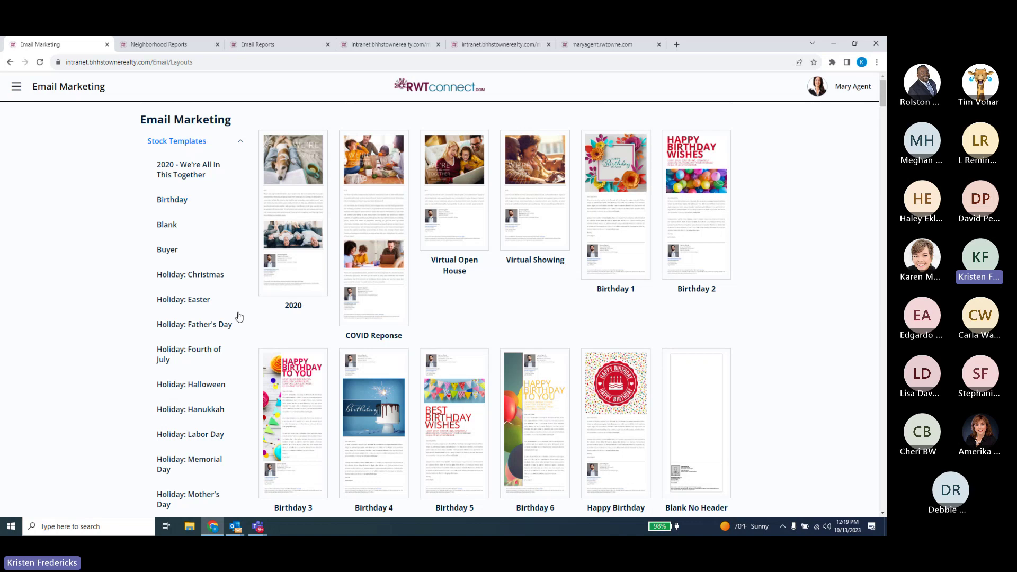
pyautogui.click(211, 393)
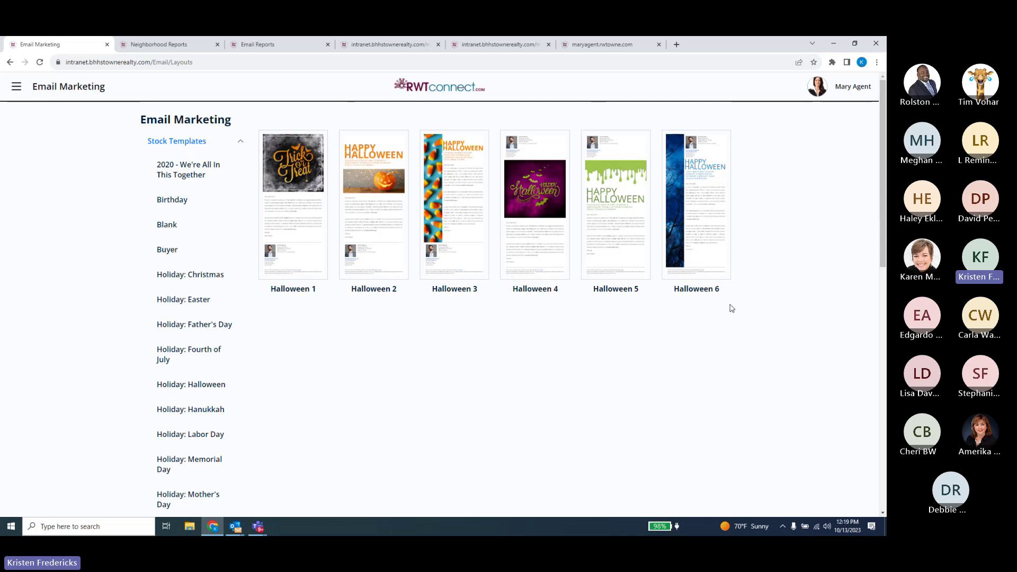
pyautogui.click(302, 222)
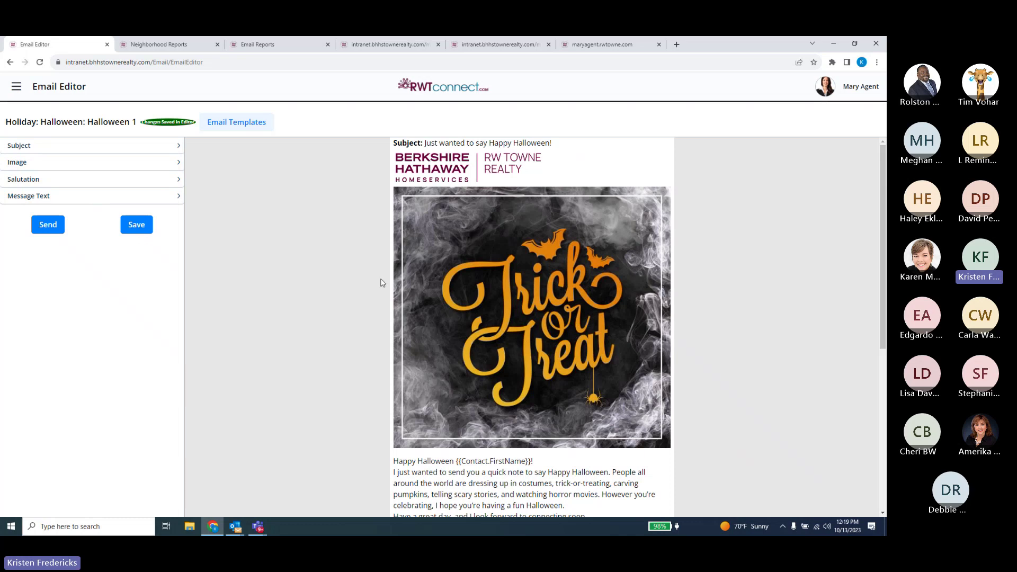
# Review the Halloween 1 e-mail's body and signature, and view its editable message text.
pyautogui.scroll(-3, 531, 298)
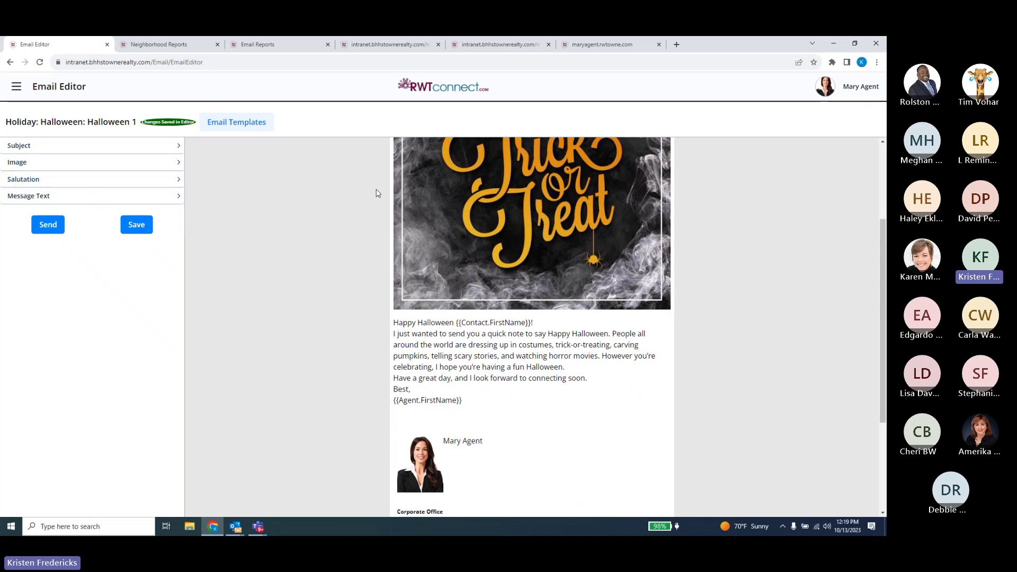
pyautogui.click(116, 204)
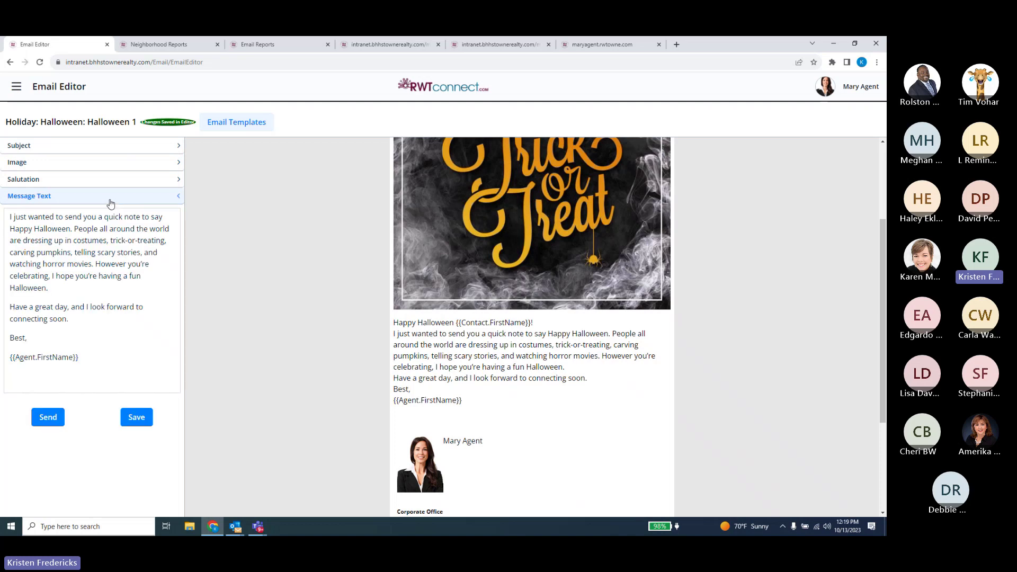
pyautogui.click(51, 199)
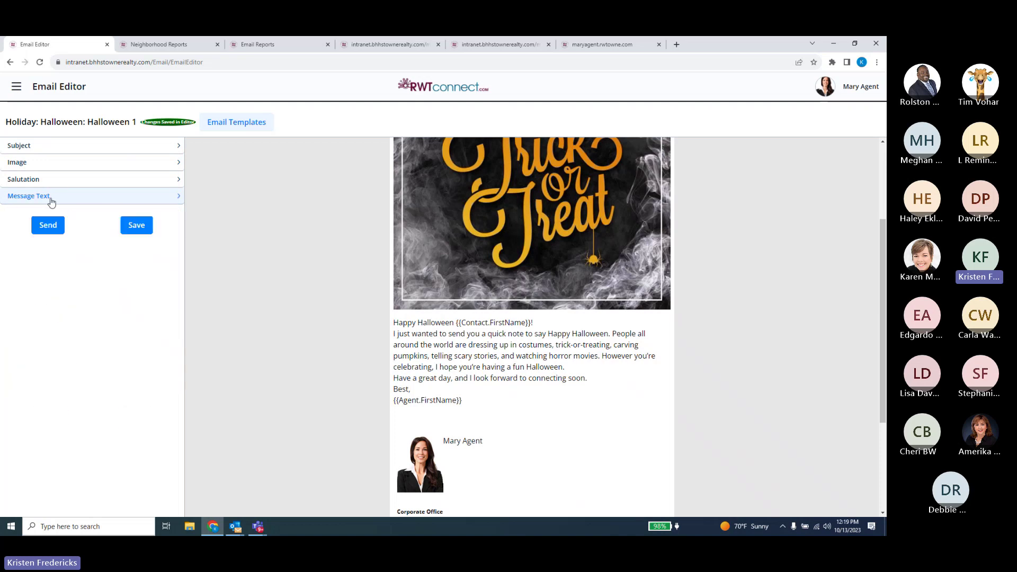
# Open the e-mail's send options and search the recipients by a contact's first name, then for the group "My Neigh".
pyautogui.click(46, 226)
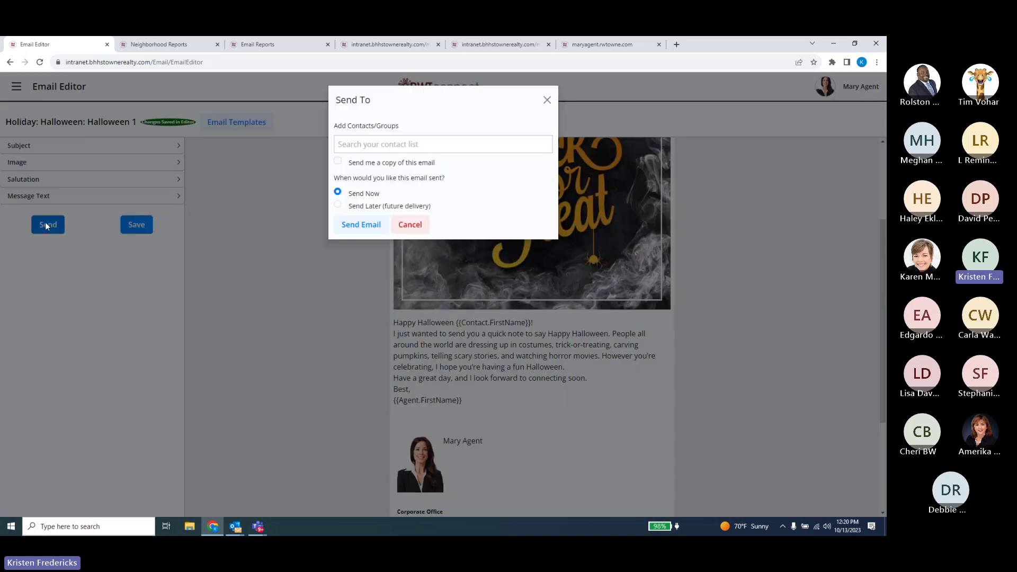
pyautogui.click(358, 146)
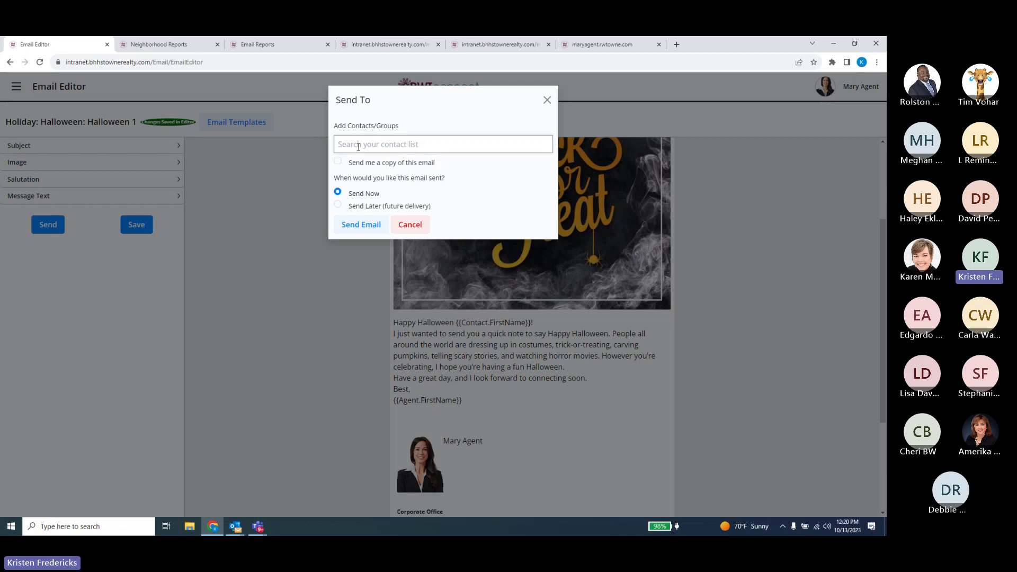
pyautogui.write('Julie')
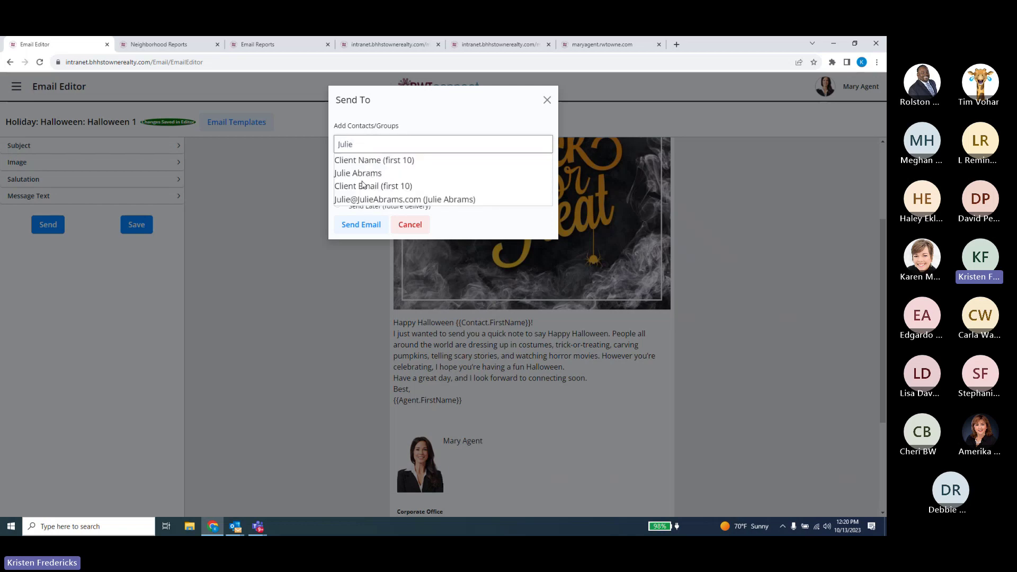
pyautogui.moveTo(354, 144); pyautogui.dragTo(320, 147)
pyautogui.press('BackSpace')
pyautogui.write('My Neigh')
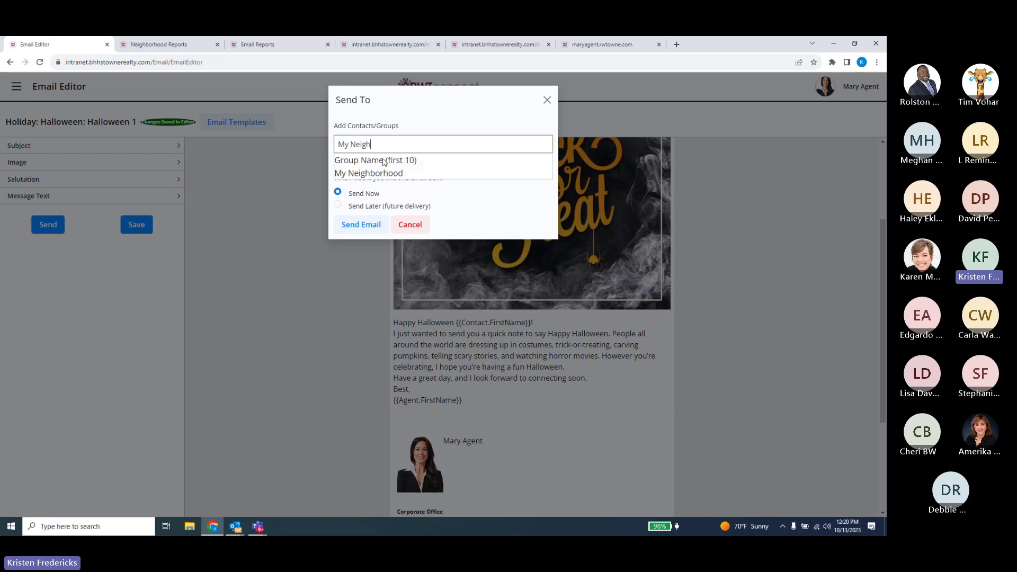
# Replace the recipient search with "all" and leave the send options without choosing a recipient.
pyautogui.moveTo(382, 144); pyautogui.dragTo(319, 139)
pyautogui.press('BackSpace')
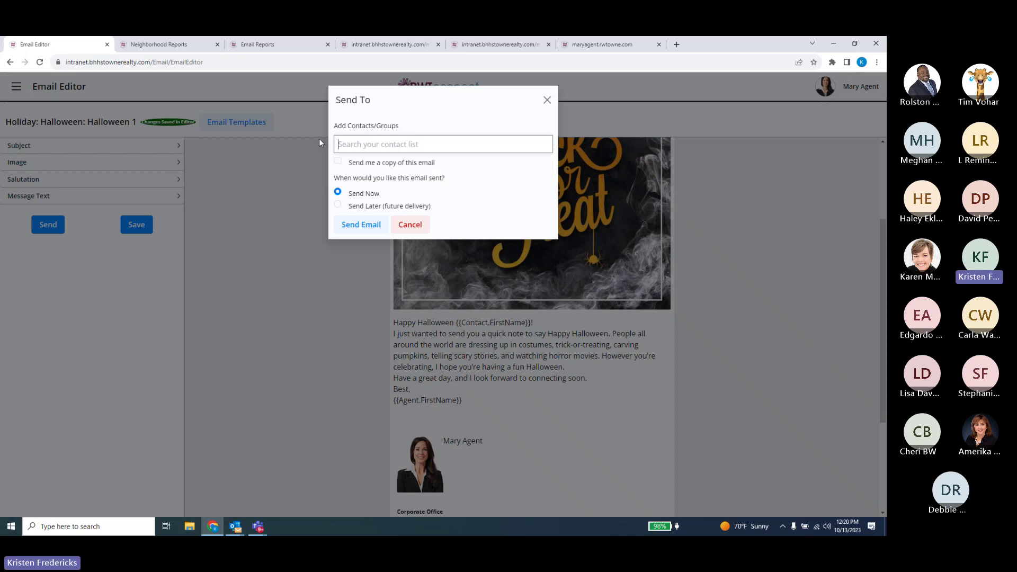
pyautogui.write('all')
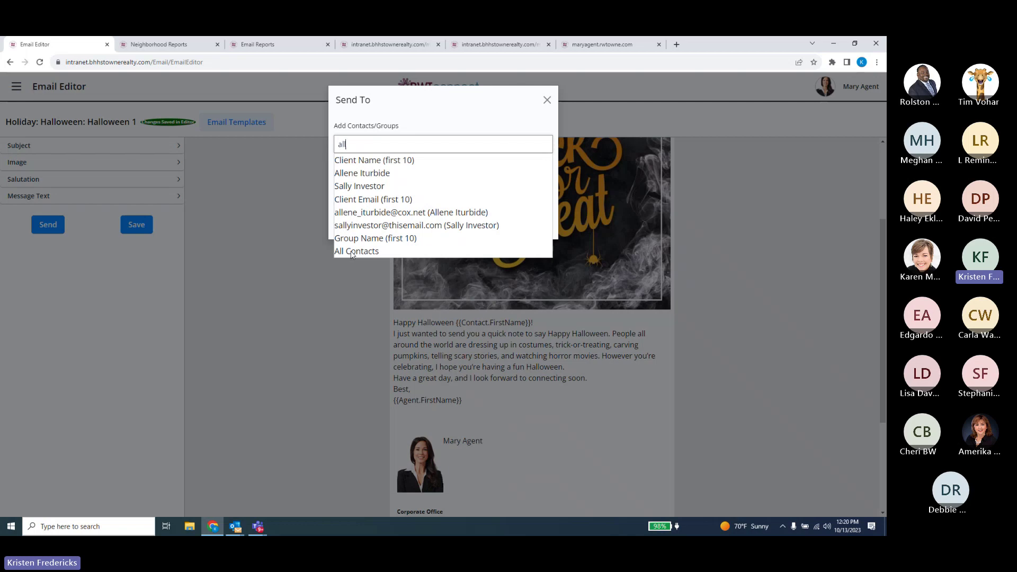
pyautogui.click(699, 211)
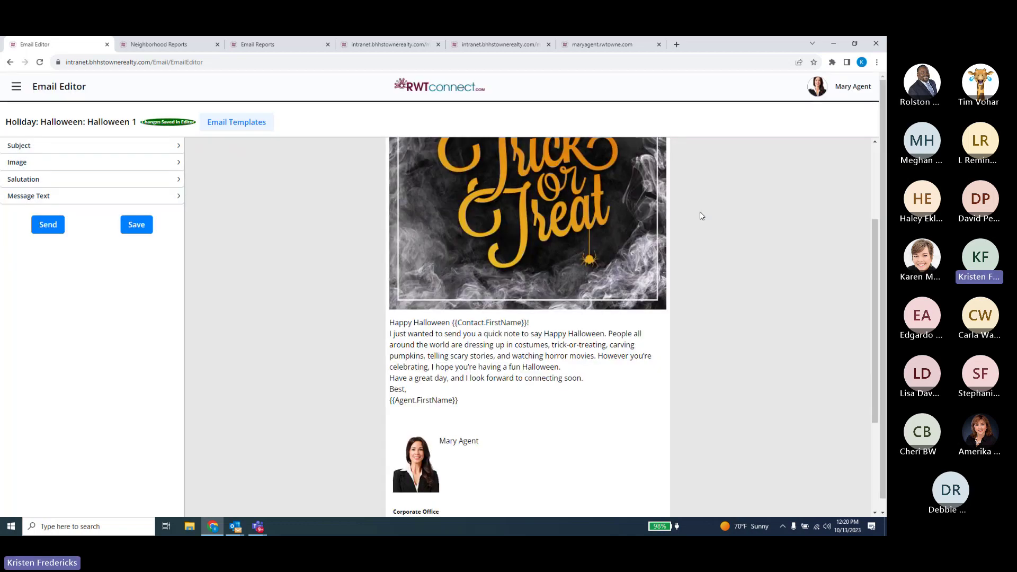
pyautogui.click(52, 226)
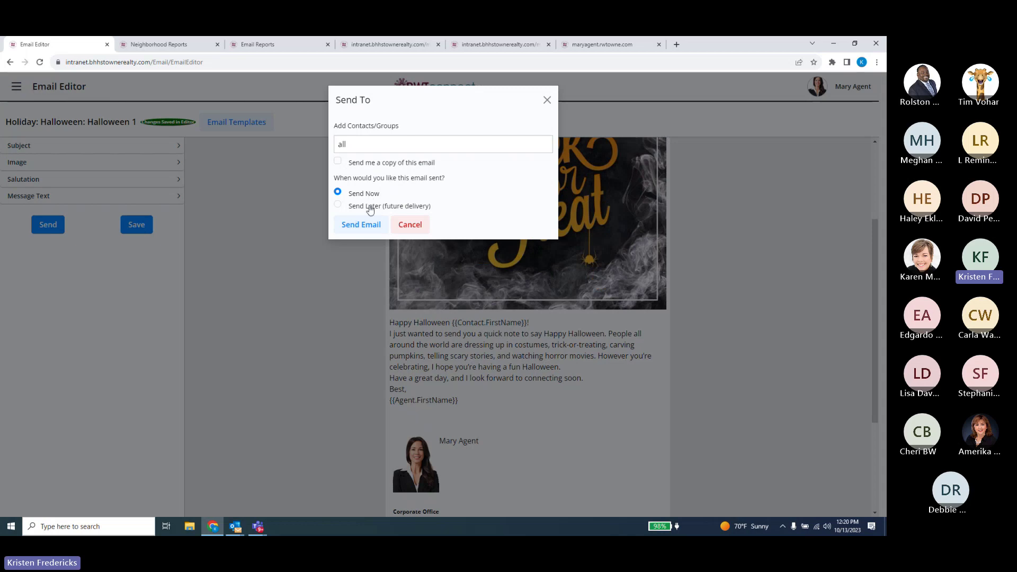
pyautogui.click(547, 102)
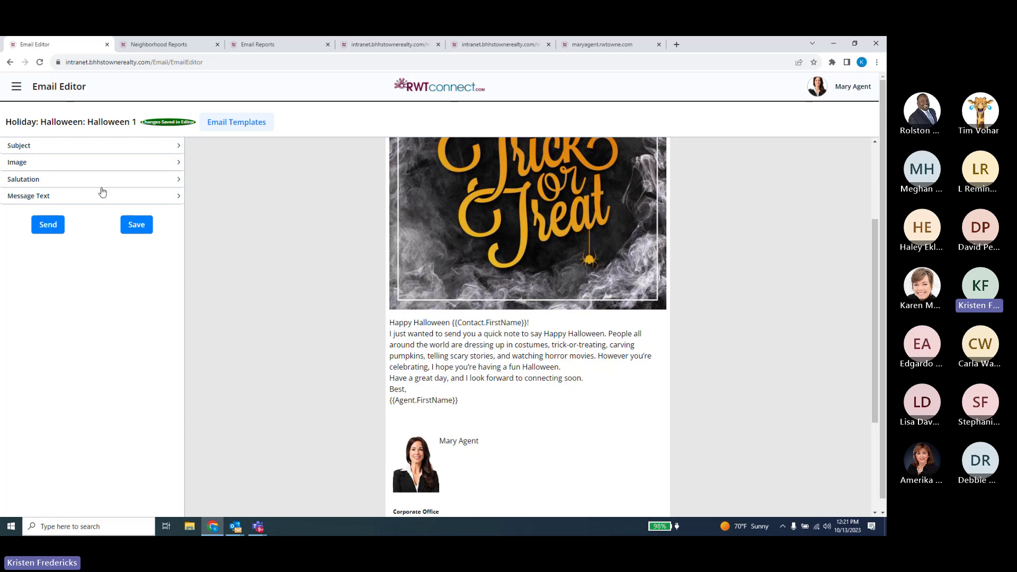
pyautogui.click(20, 90)
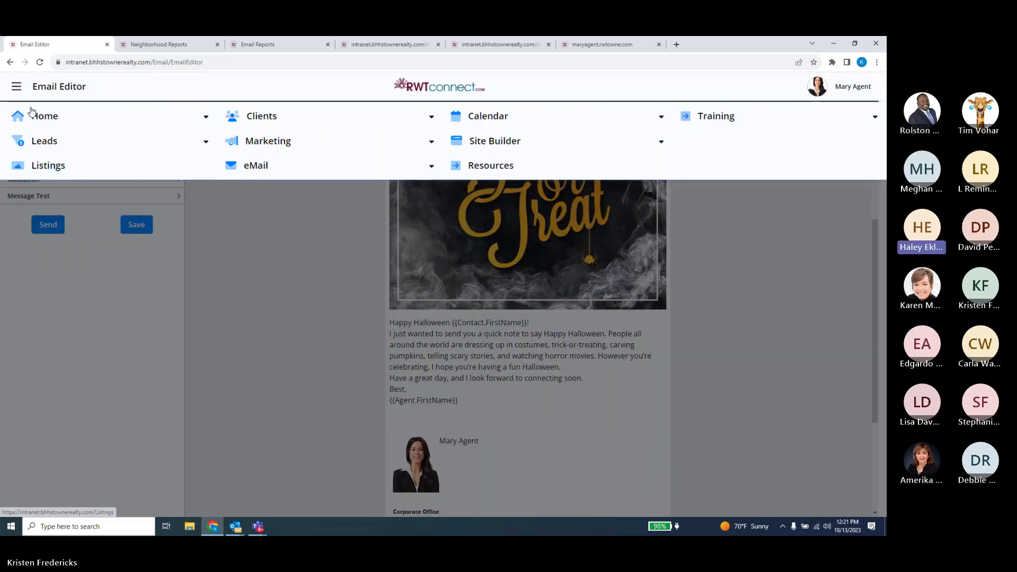
pyautogui.click(31, 115)
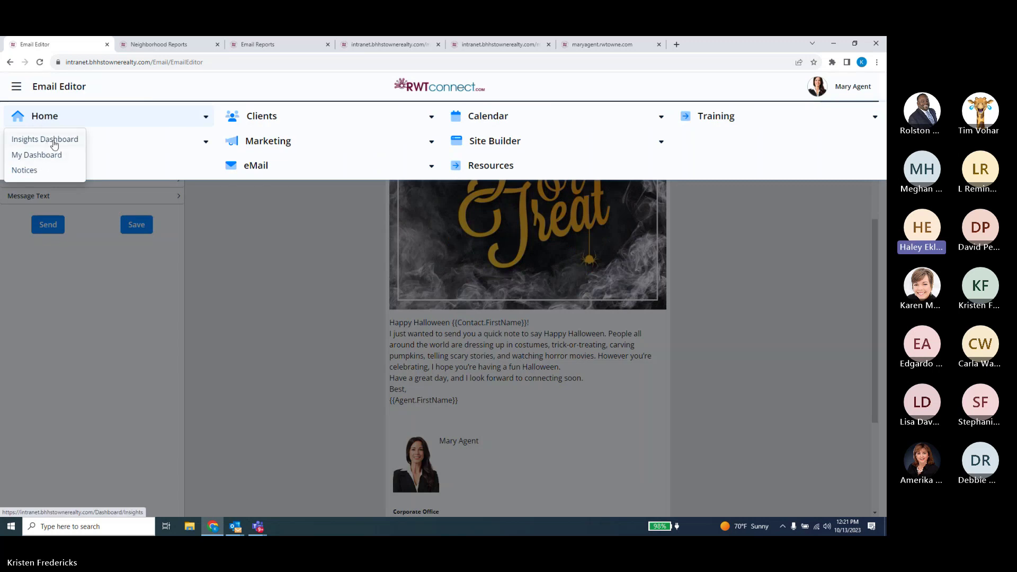
pyautogui.click(284, 214)
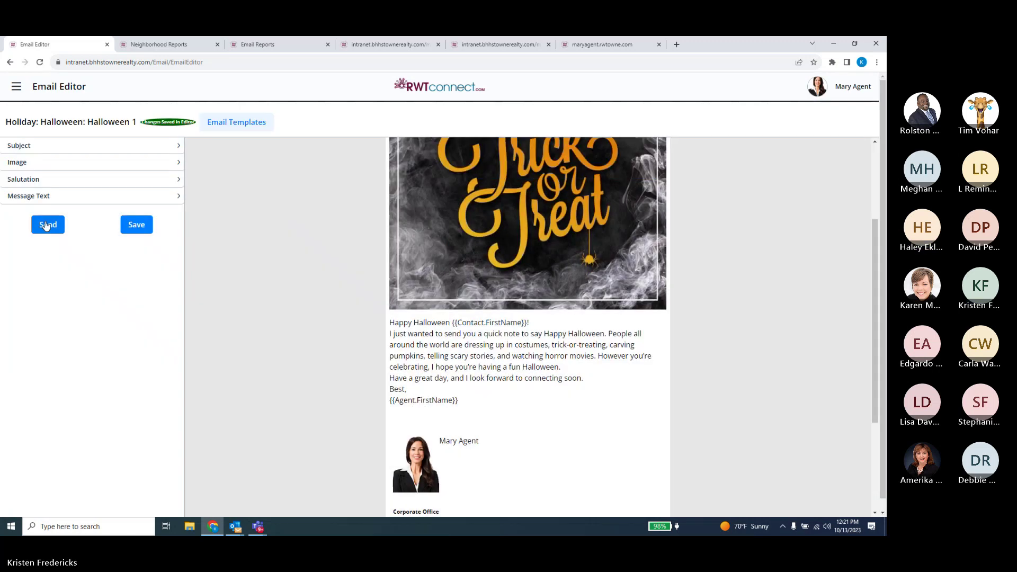
# Switch the e-mail's delivery to Send Later (future delivery), review the date and time-of-day options, and close without scheduling.
pyautogui.click(46, 225)
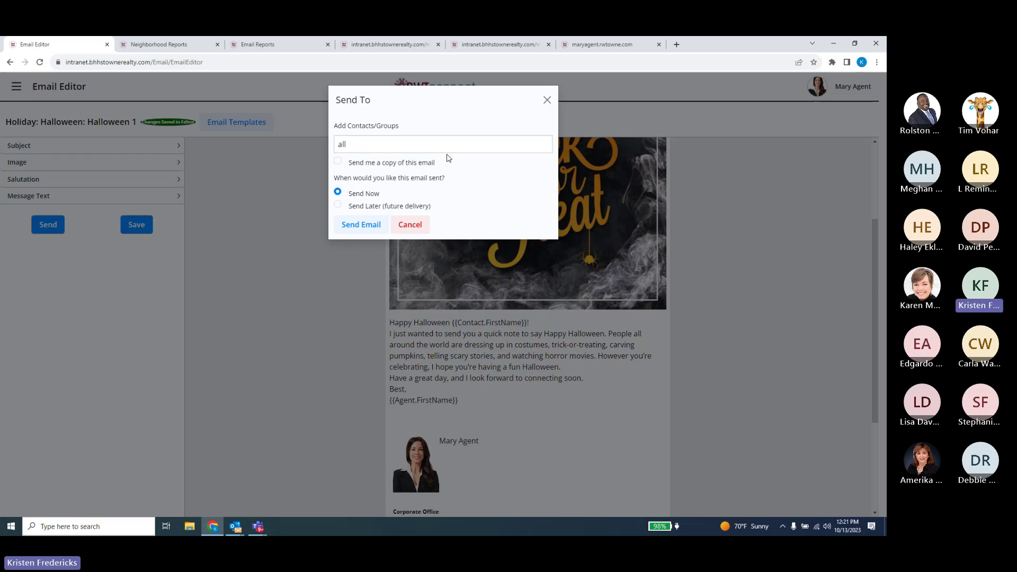
pyautogui.click(339, 206)
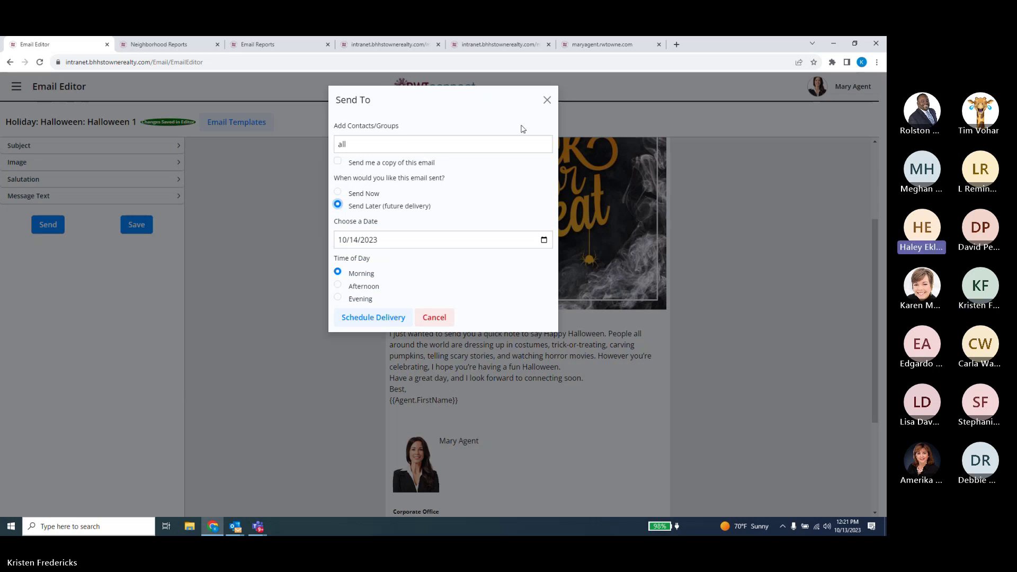
pyautogui.click(547, 102)
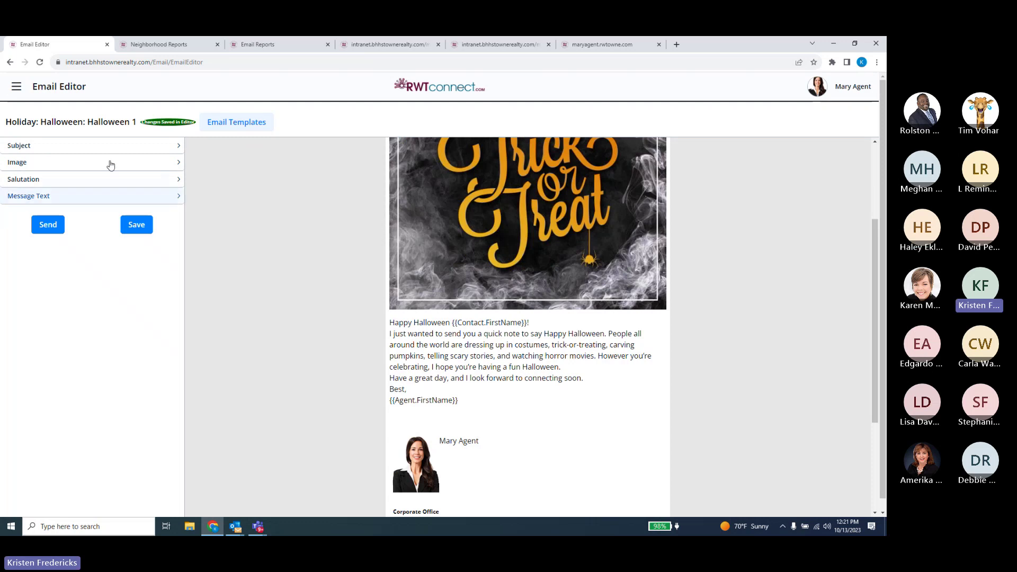
pyautogui.click(40, 224)
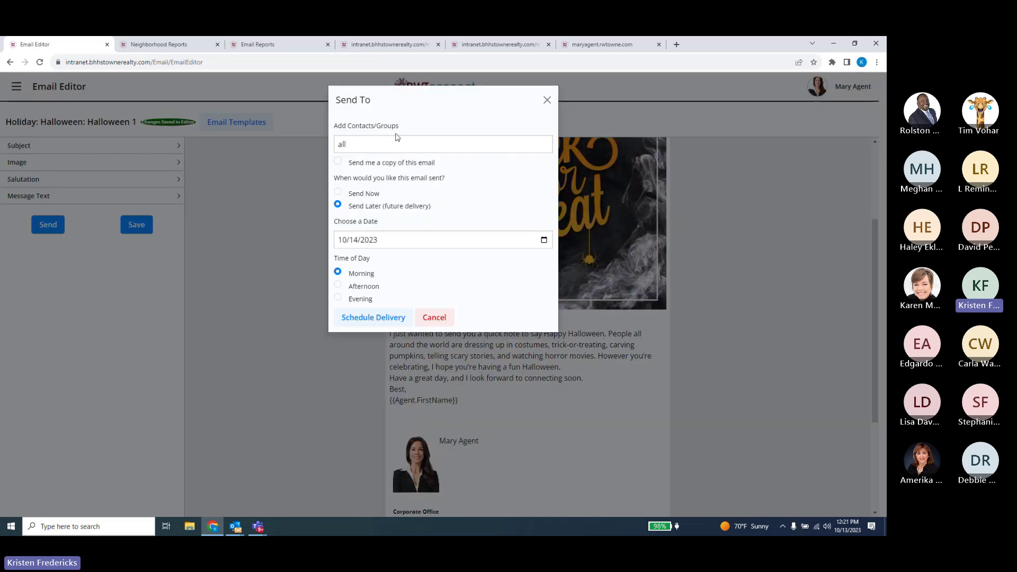
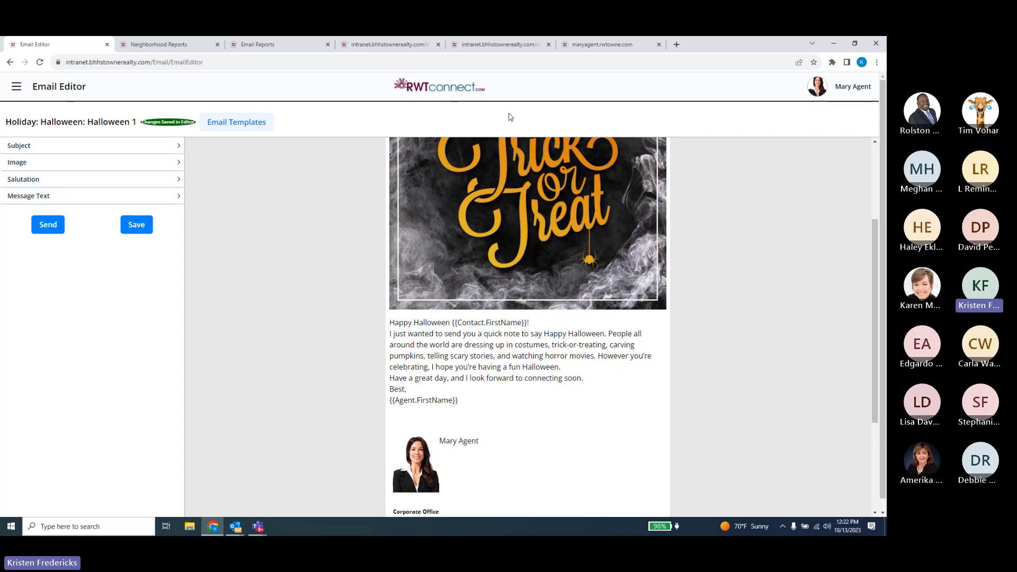
pyautogui.click(55, 227)
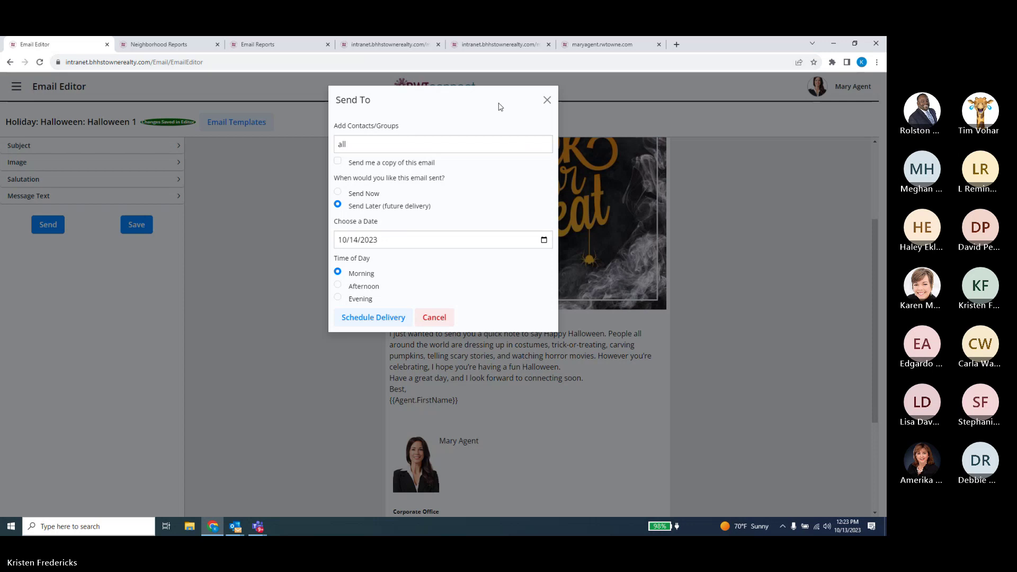
pyautogui.click(547, 100)
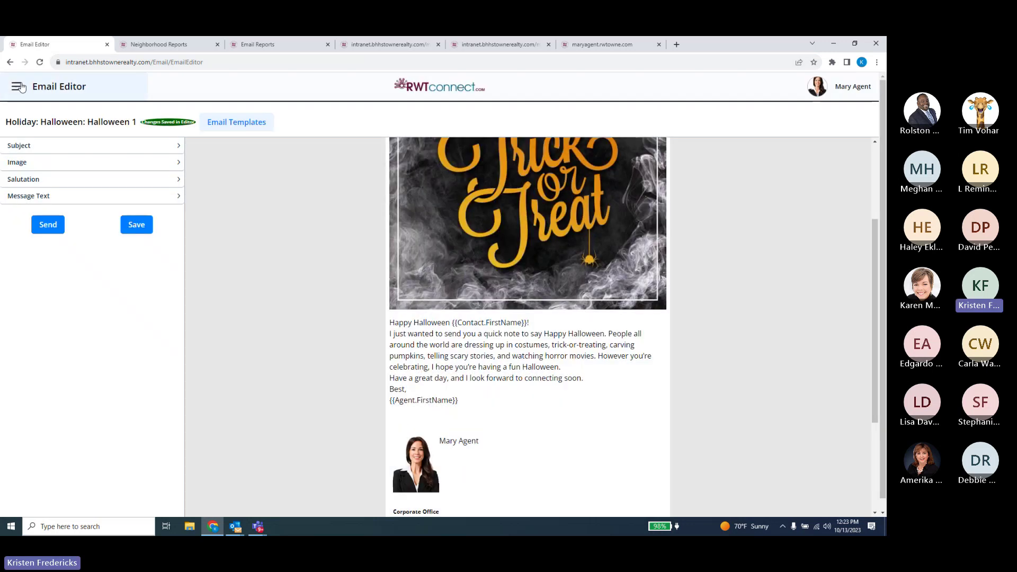
# Return to the Insights Dashboard and open the task calendar through its Add Task shortcut.
pyautogui.click(18, 88)
pyautogui.moveTo(44, 118)
pyautogui.click(48, 147)
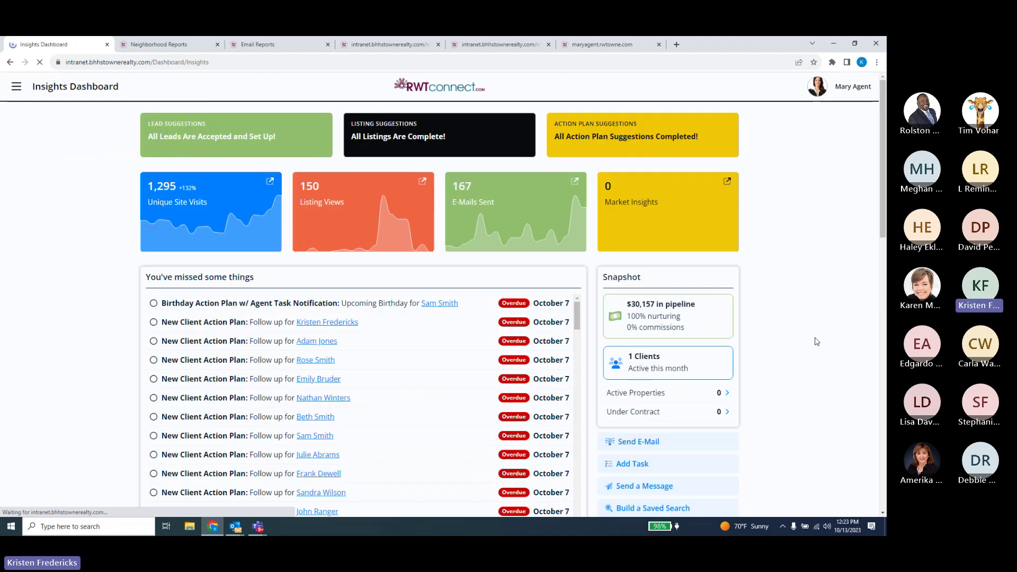
pyautogui.scroll(-3, 816, 341)
pyautogui.scroll(-1, 768, 339)
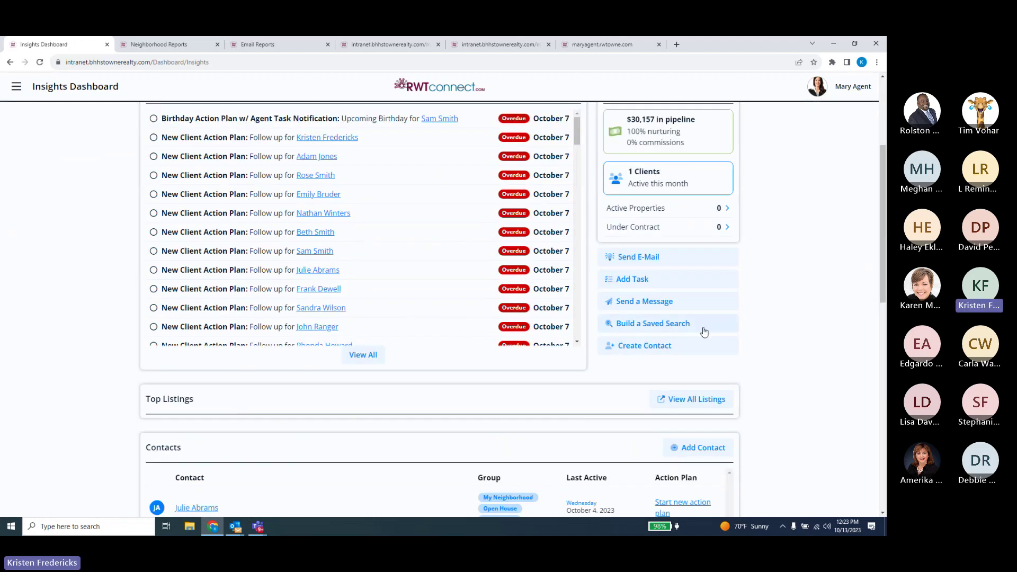
pyautogui.click(630, 281)
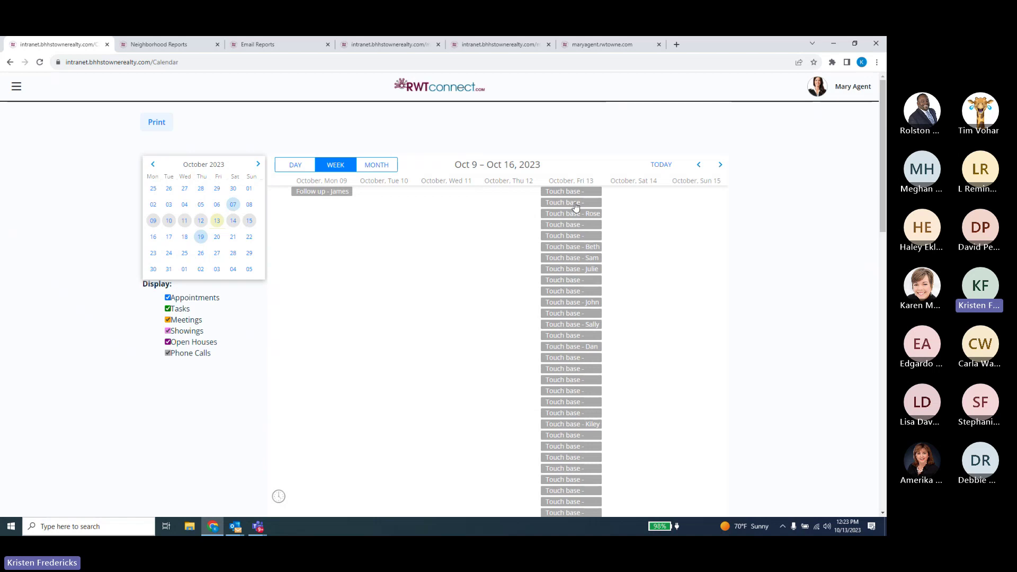
# Look through the calendar tasks for October 9–16 and advance to the week of October 16–23.
pyautogui.scroll(-4, 586, 291)
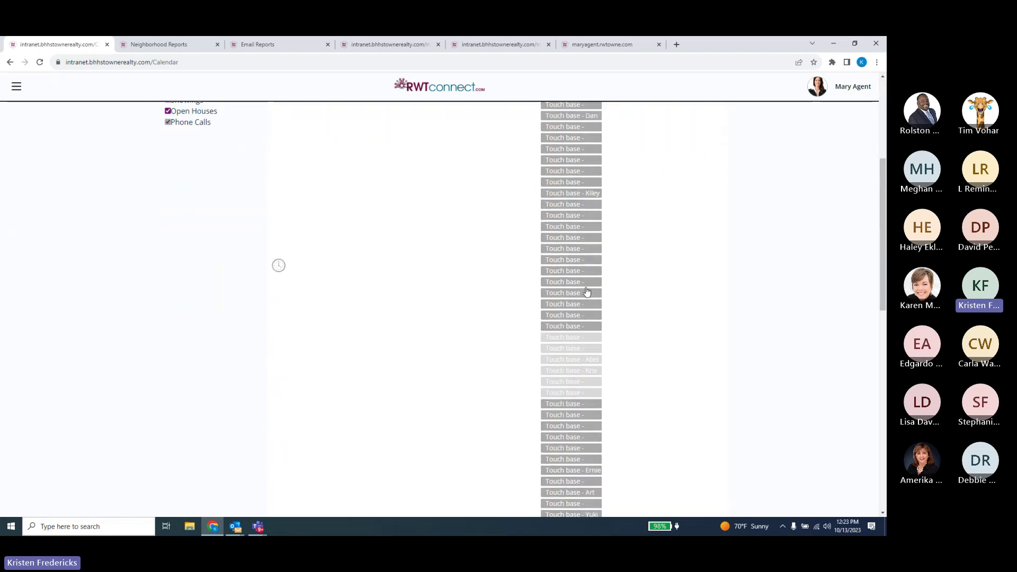
pyautogui.scroll(4, 586, 291)
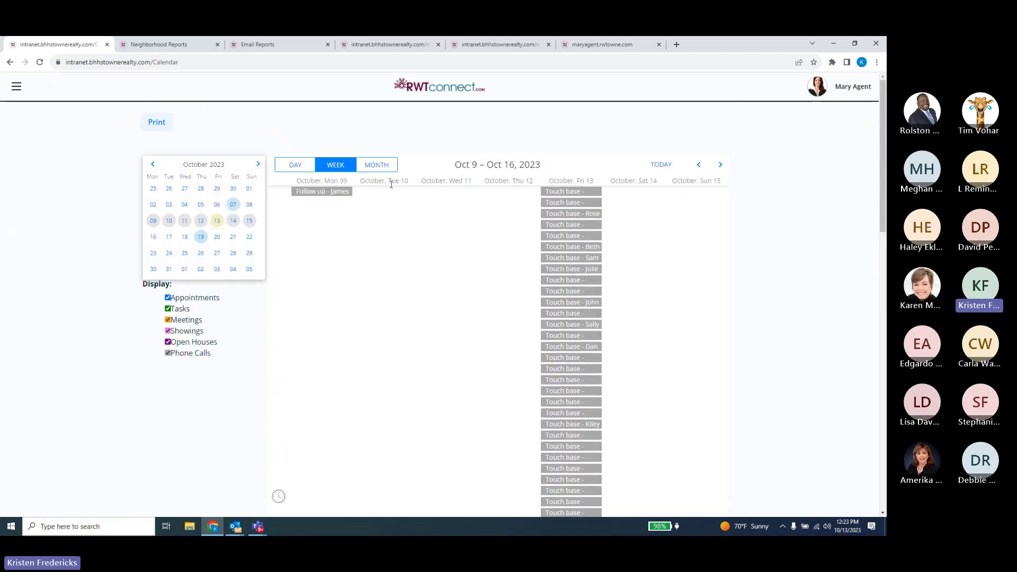
pyautogui.click(721, 166)
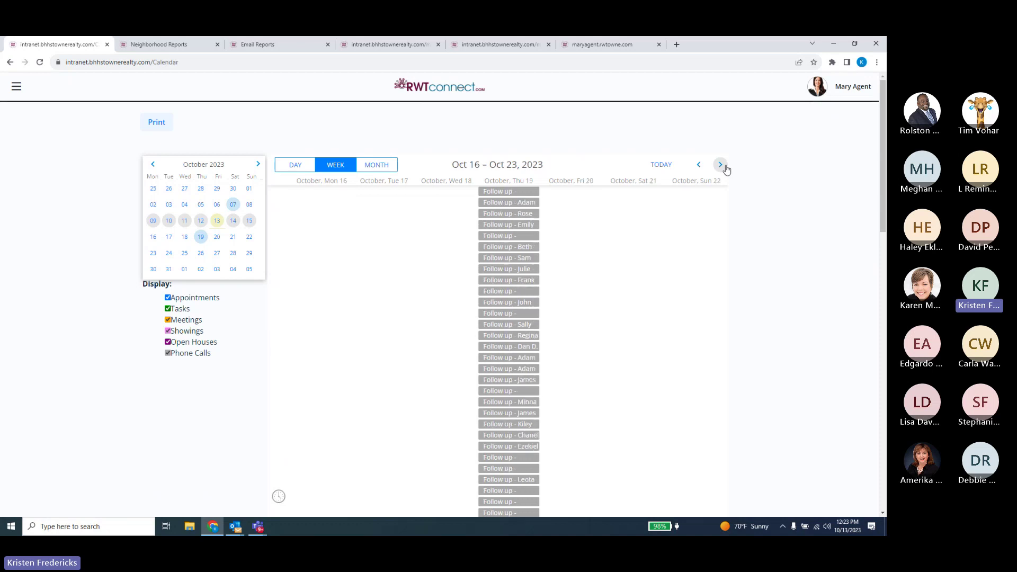
# Advance the calendar to October 23–30 and start a new event of type Task on Tuesday, October 24.
pyautogui.click(721, 165)
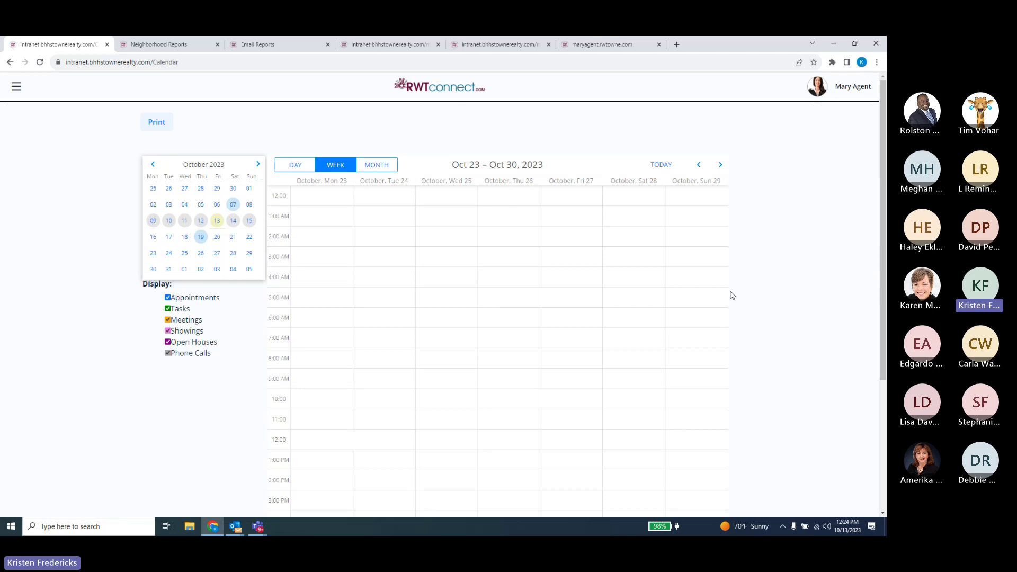
pyautogui.doubleClick(392, 241)
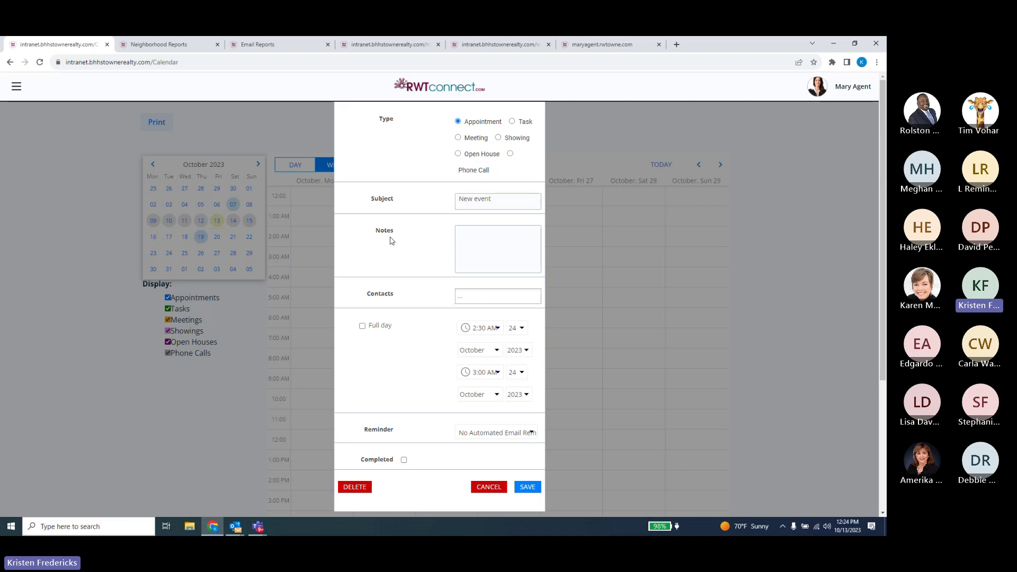
pyautogui.click(512, 121)
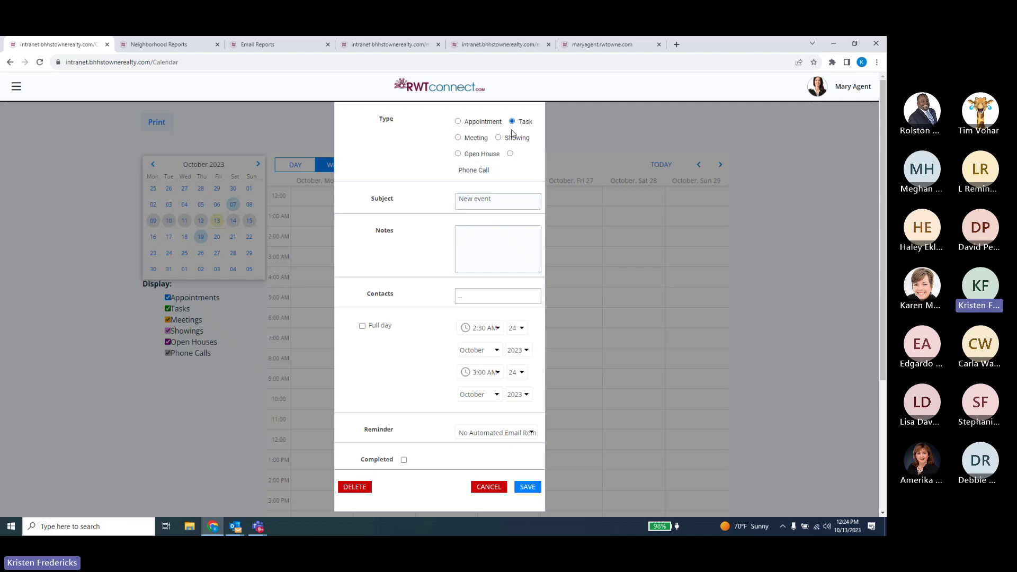
# Replace the new task's default subject with "Order Pies for Clients".
pyautogui.click(501, 202)
pyautogui.tripleClick(501, 202)
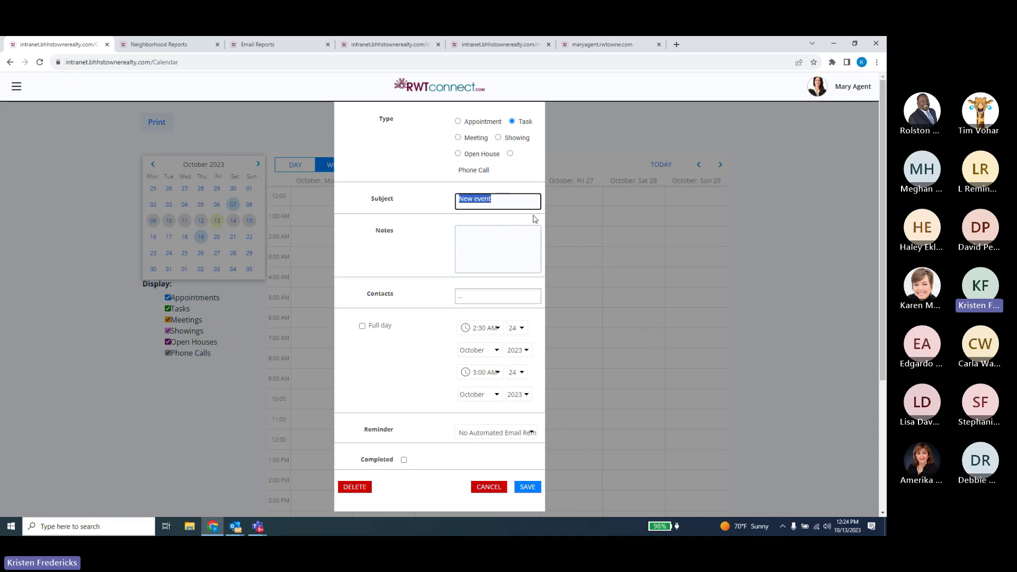
pyautogui.press('BackSpace')
pyautogui.write('Pie')
pyautogui.press('BackSpace')
pyautogui.press('BackSpace')
pyautogui.write('Order Pies for Clients')
# Leave the task's notes empty and add Web Support as its contact.
pyautogui.click(512, 235)
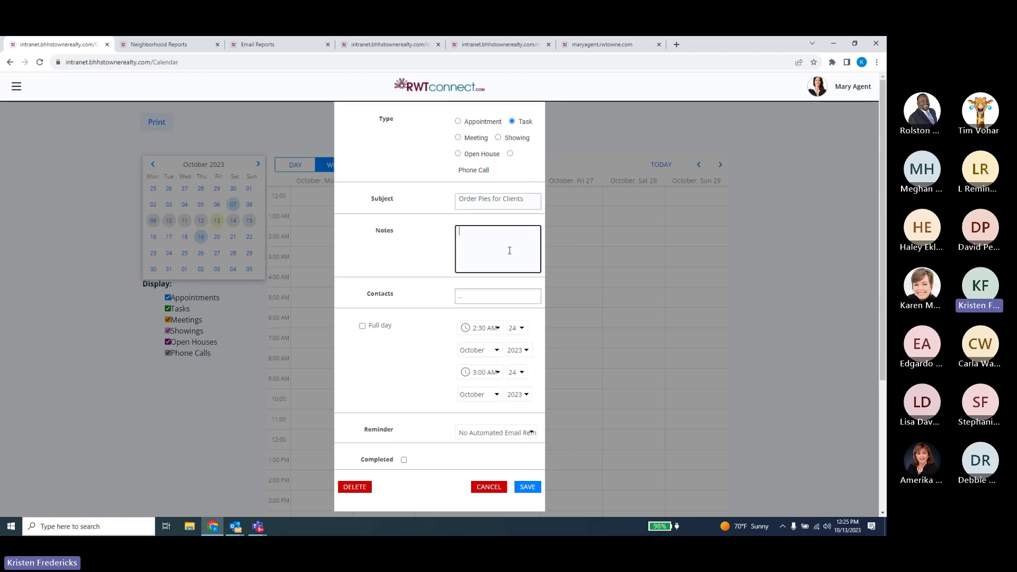
pyautogui.click(501, 297)
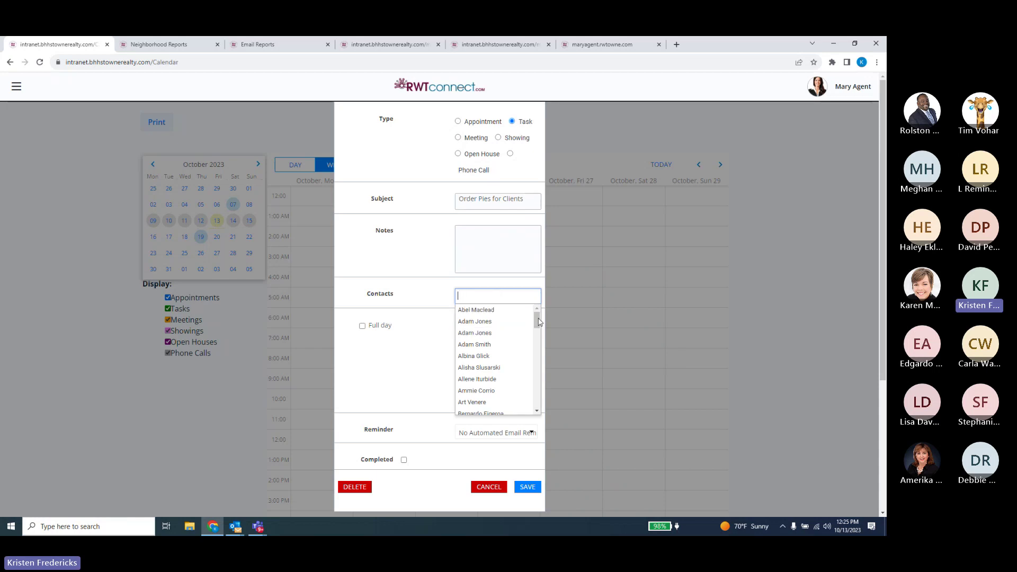
pyautogui.moveTo(540, 325); pyautogui.dragTo(539, 415)
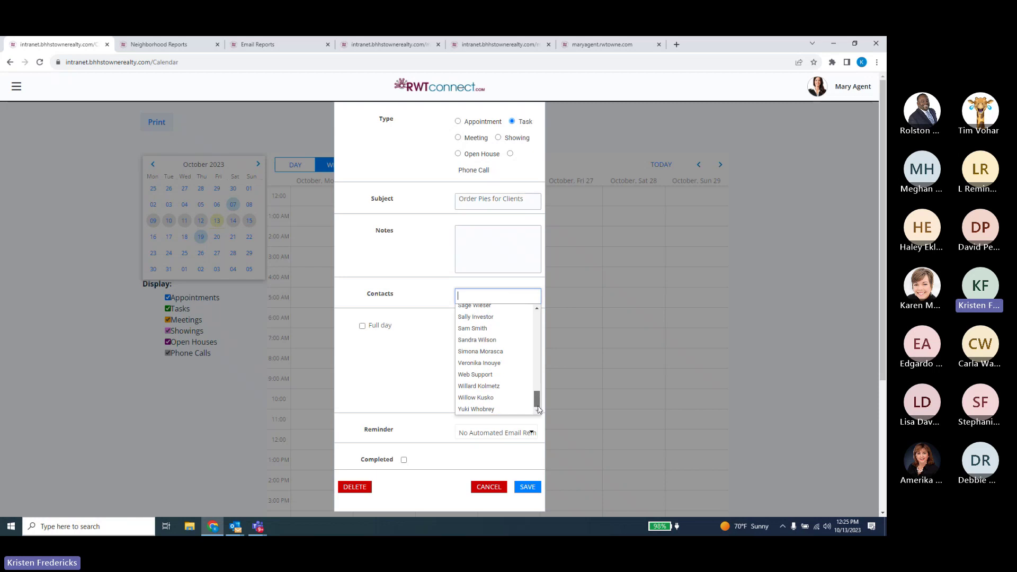
pyautogui.click(503, 378)
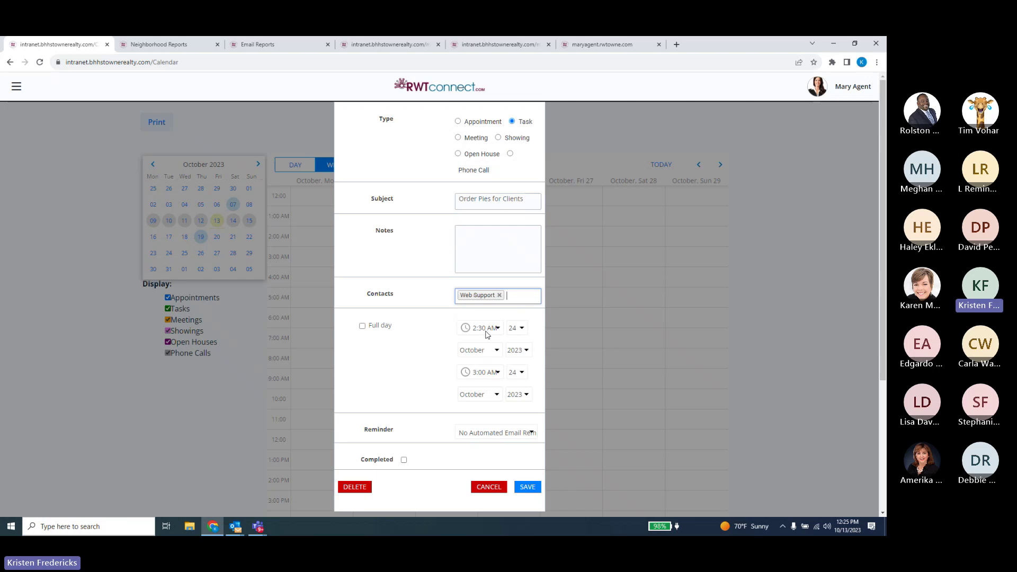
# Make the task a full-day event with a reminder 1 Hour Before and save it.
pyautogui.click(362, 326)
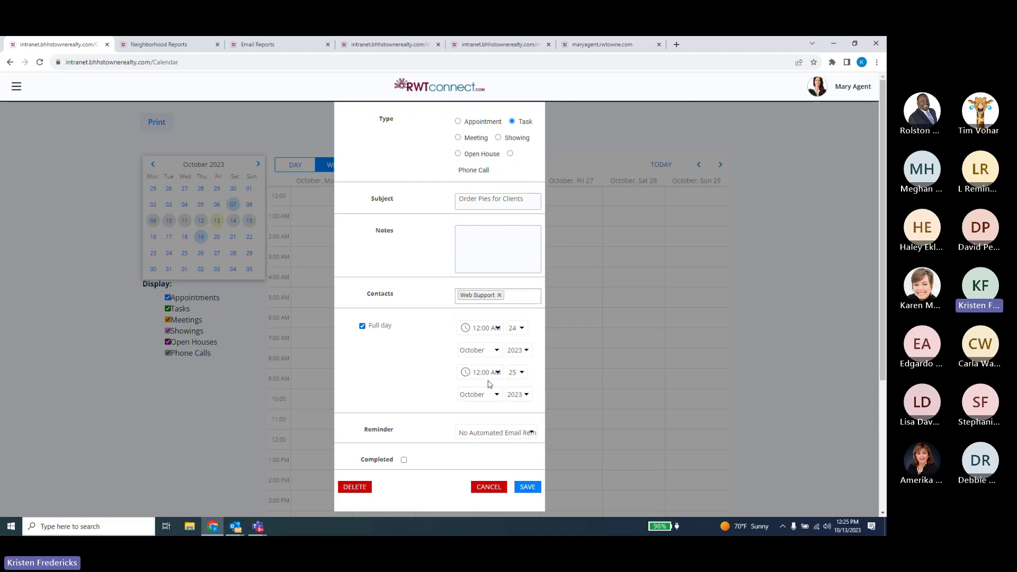
pyautogui.click(486, 435)
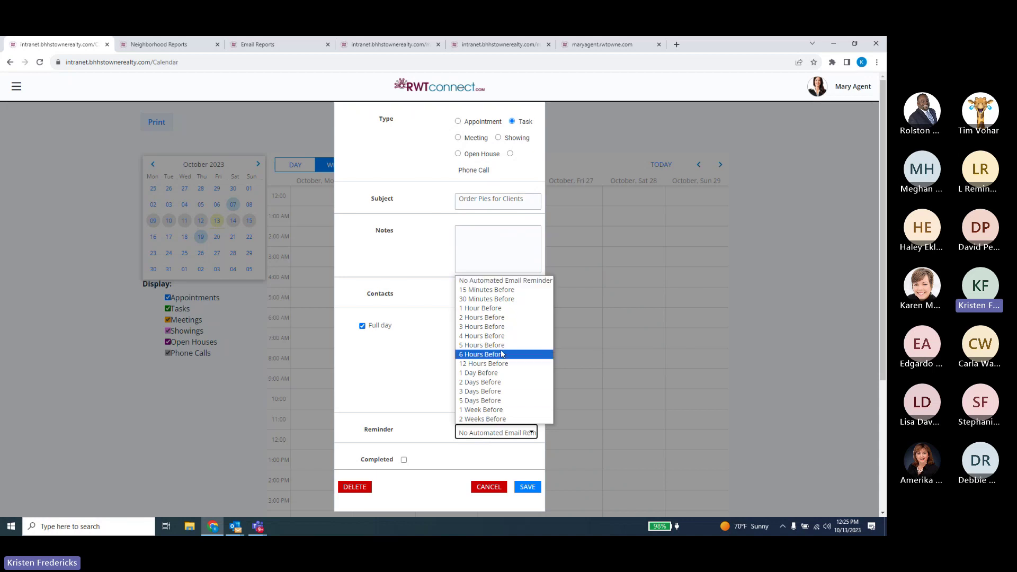
pyautogui.click(507, 308)
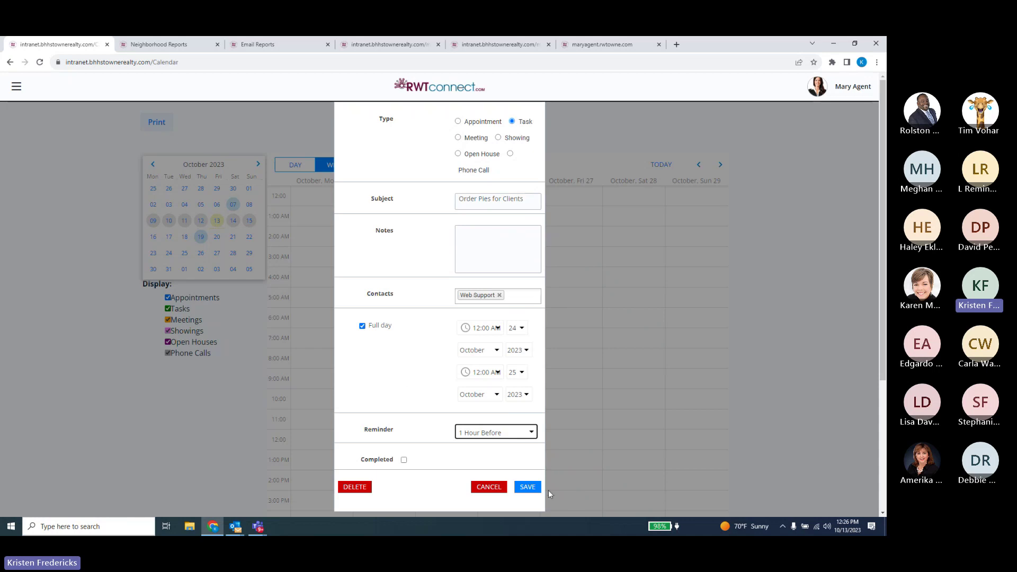
pyautogui.click(526, 488)
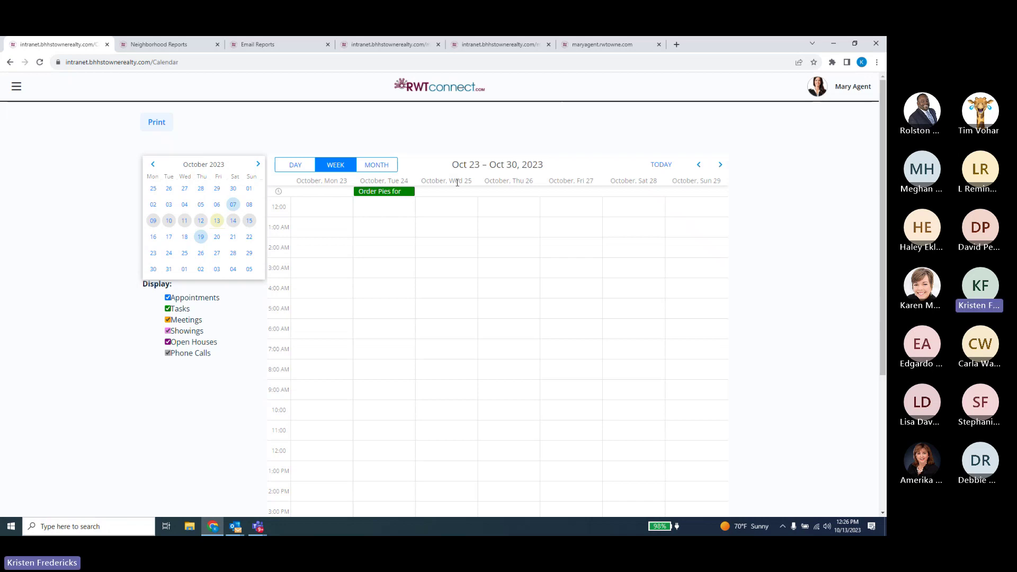
# Return to the Insights Dashboard, view the WAVV Messenger welcome window through the Send a Message shortcut, and close it.
pyautogui.click(17, 88)
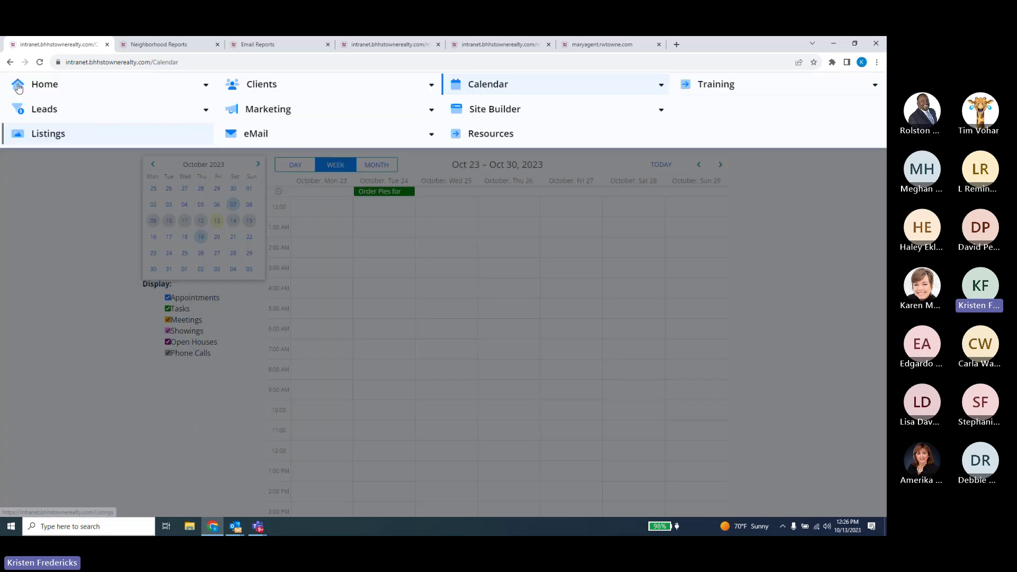
pyautogui.moveTo(41, 117)
pyautogui.click(46, 141)
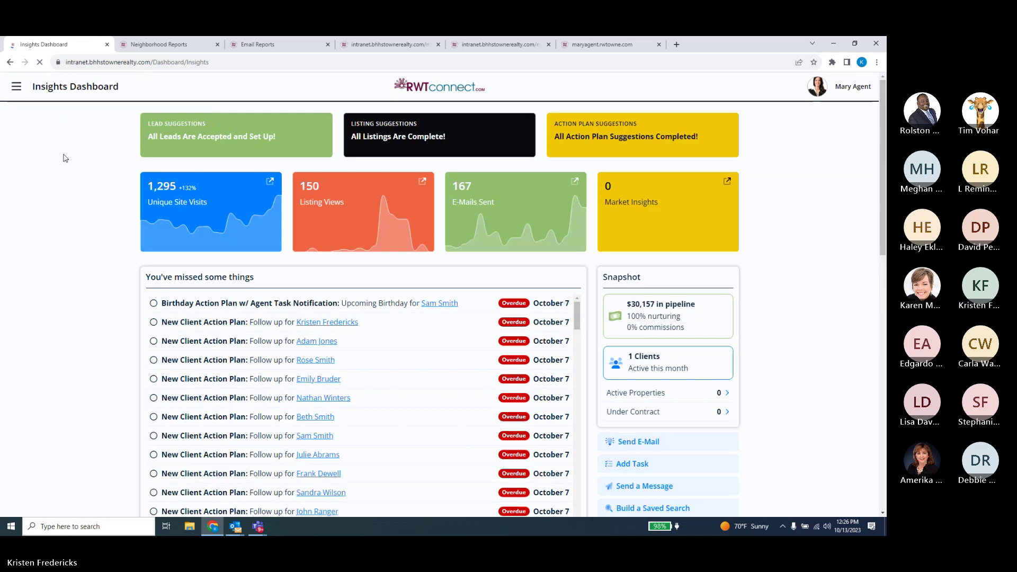
pyautogui.scroll(-3, 814, 365)
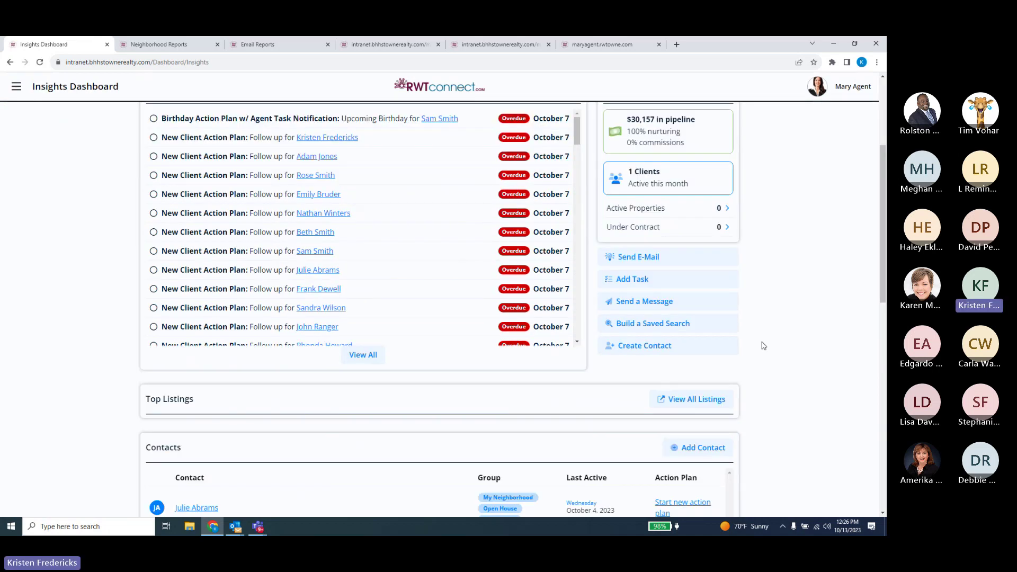
pyautogui.click(666, 309)
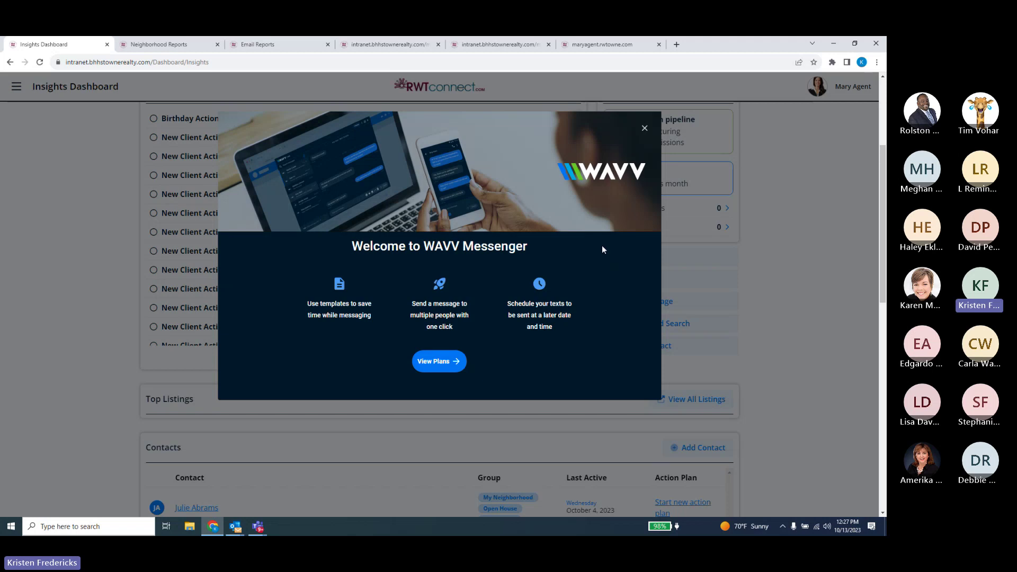
pyautogui.click(645, 129)
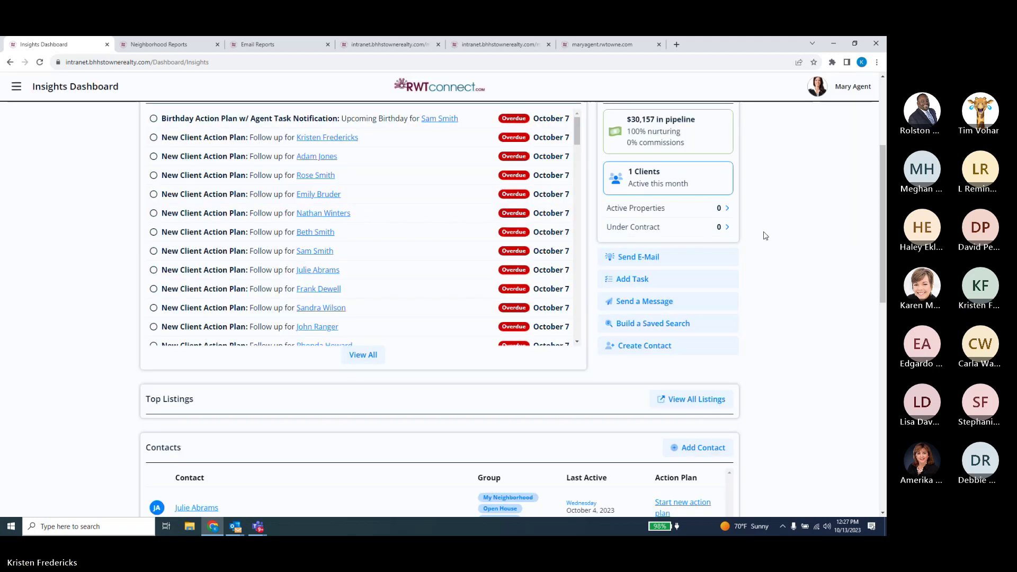
# Start a saved search for a selected client, review its naming and e-mail update options, and close without submitting.
pyautogui.click(650, 326)
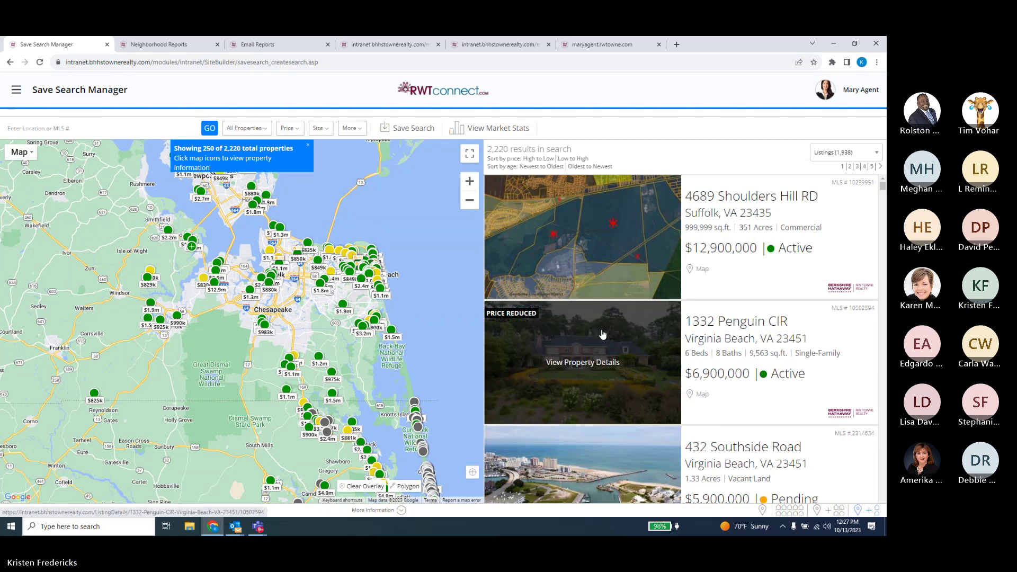
pyautogui.click(394, 129)
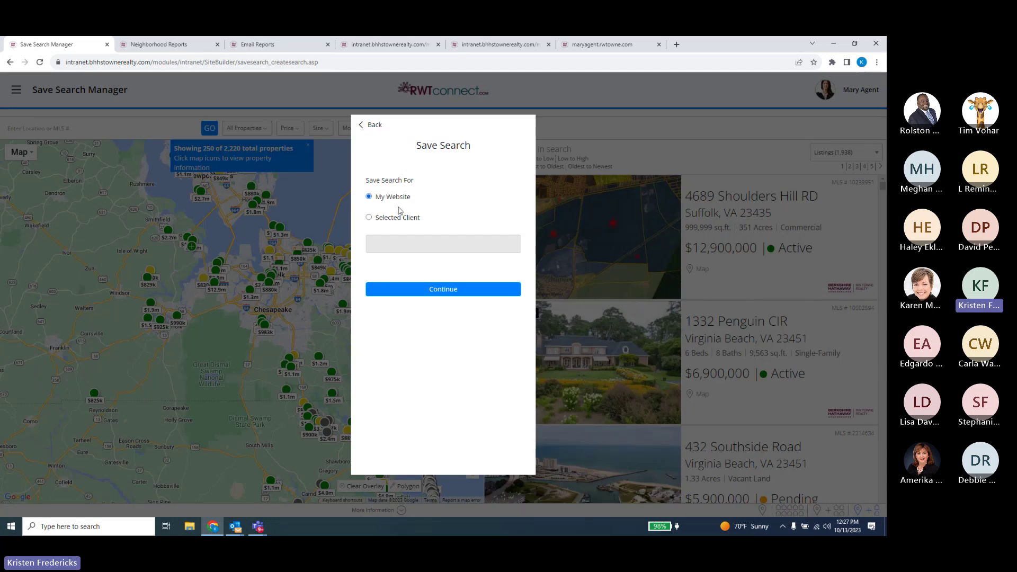
pyautogui.click(369, 217)
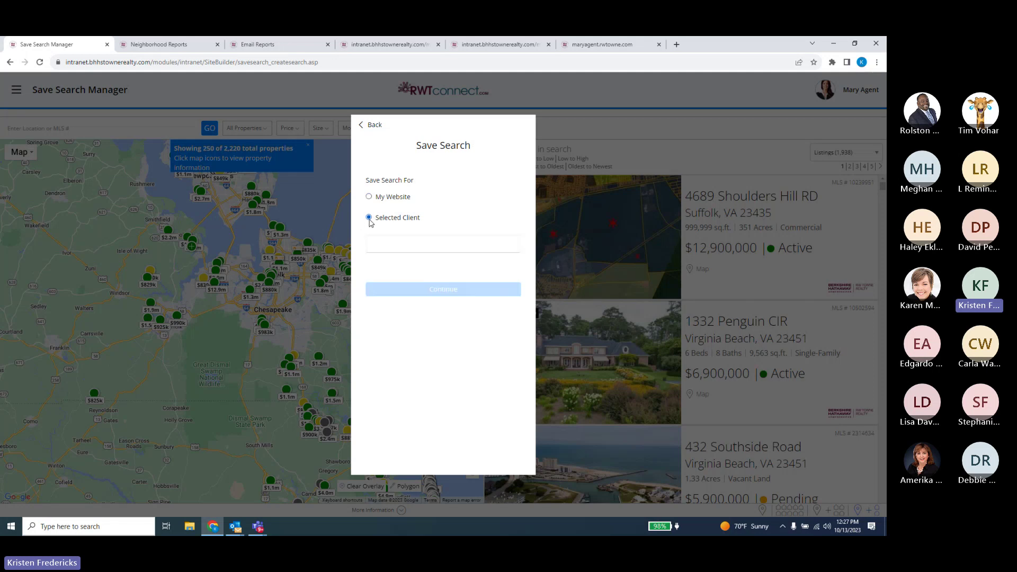
pyautogui.click(432, 240)
pyautogui.write('JULIE')
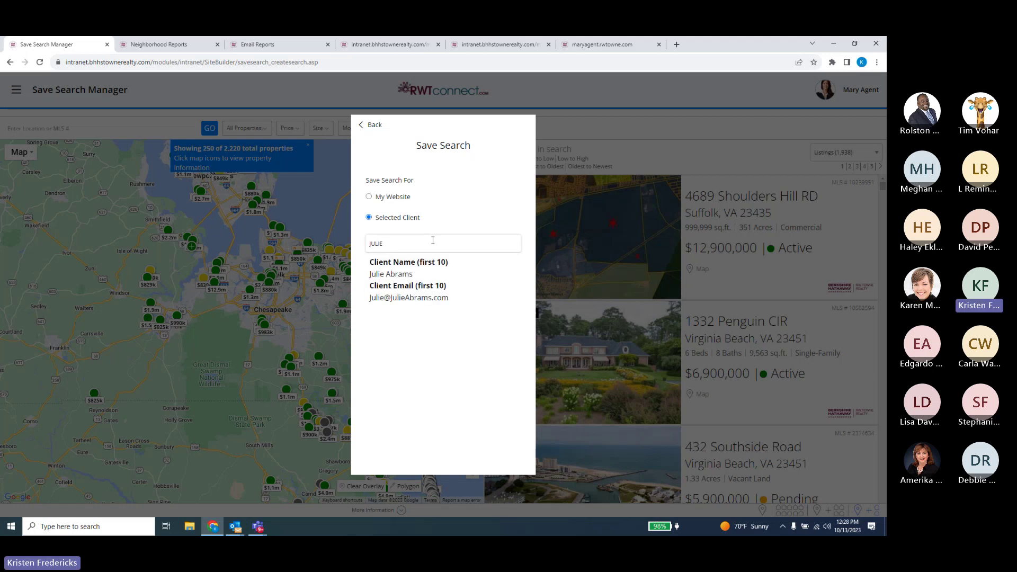
pyautogui.click(384, 274)
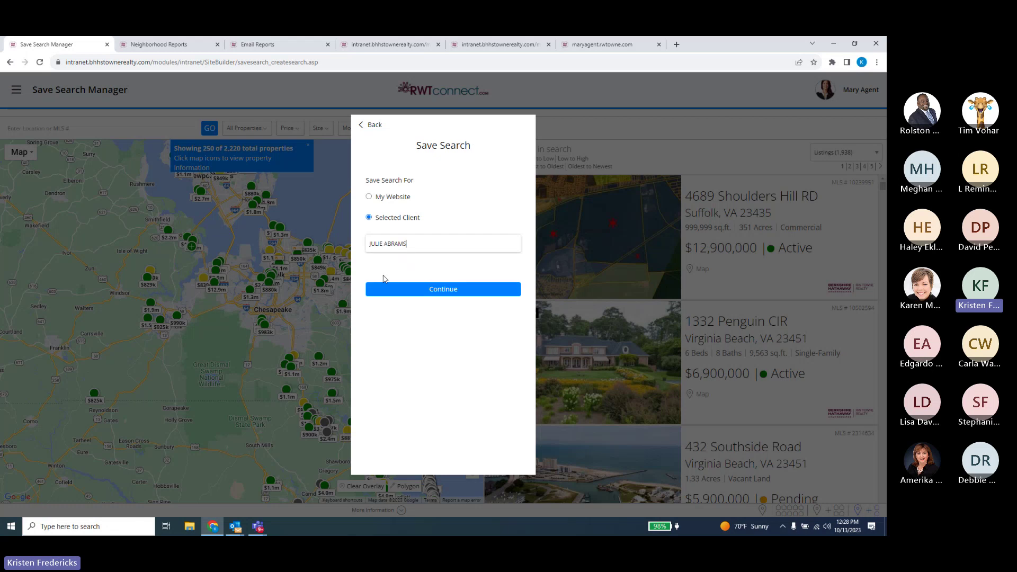
pyautogui.click(461, 289)
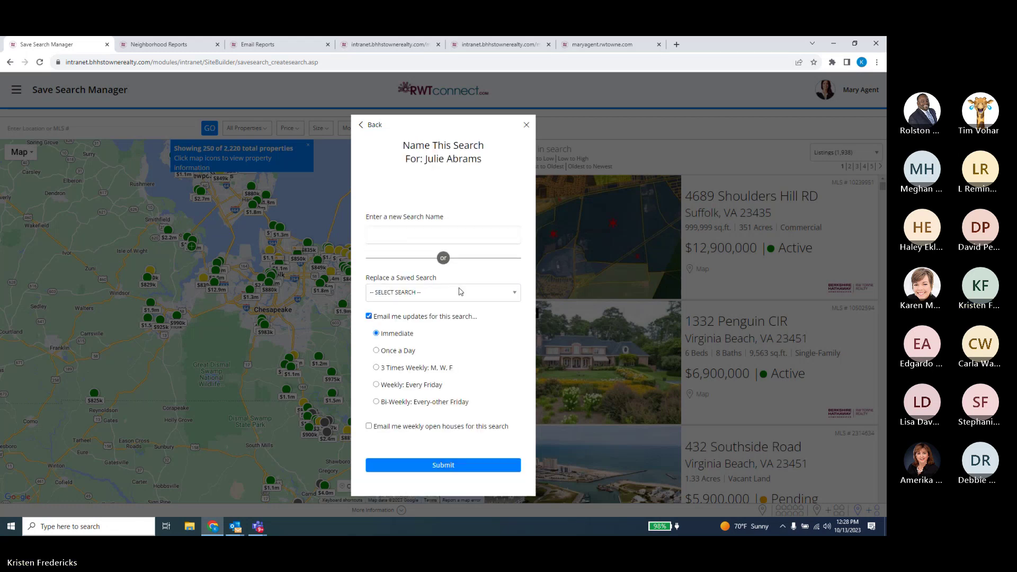
pyautogui.click(525, 124)
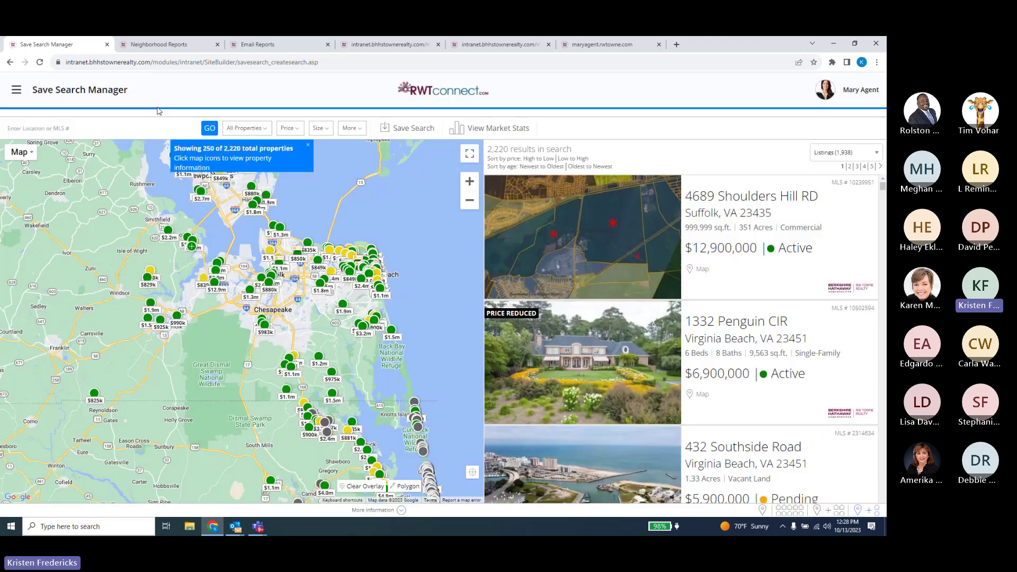
# Return to the Insights Dashboard and examine the blank client record's contact and second-contact fields through the Create Contact shortcut.
pyautogui.click(80, 89)
pyautogui.click(45, 116)
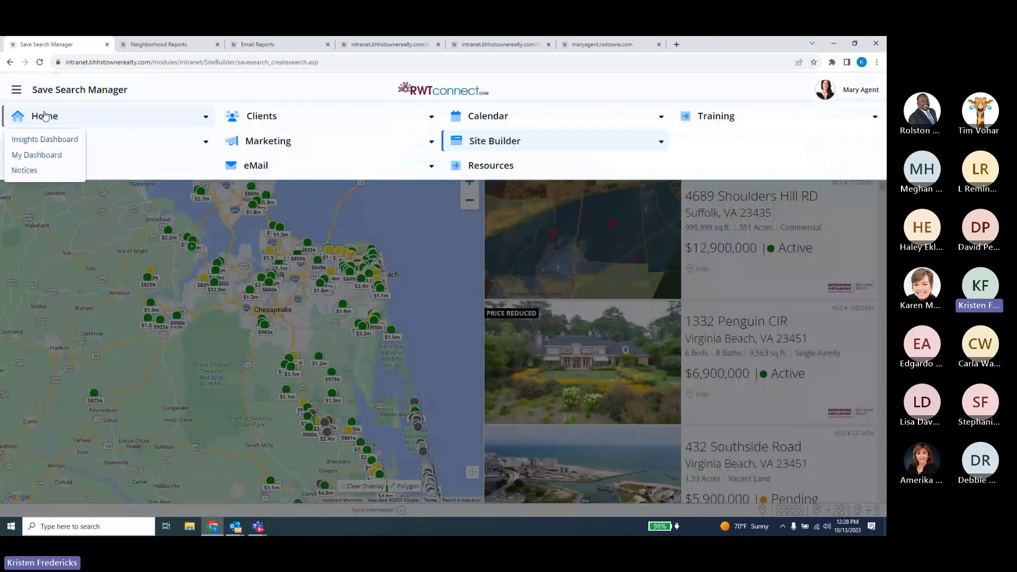
pyautogui.click(44, 139)
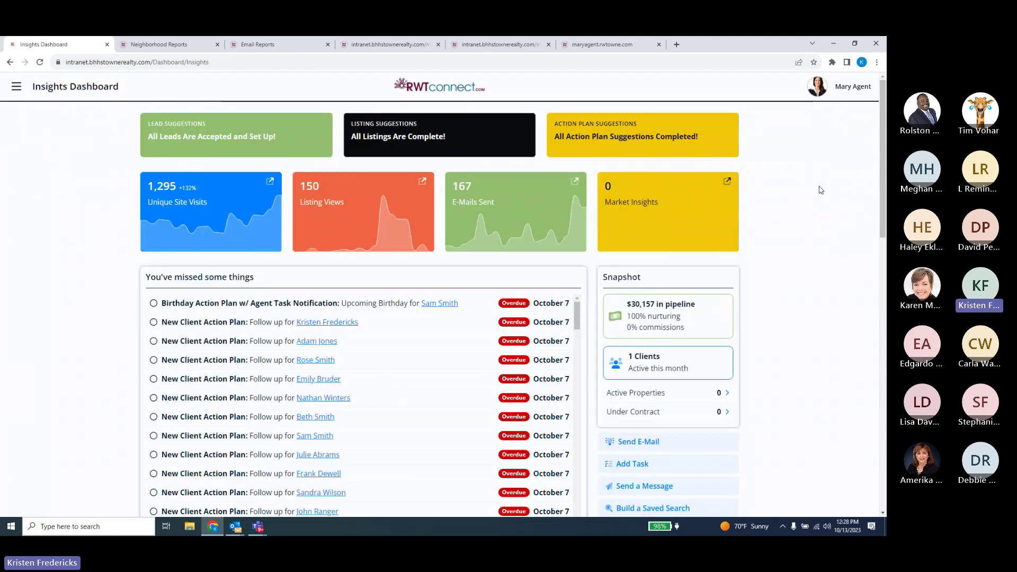
pyautogui.scroll(-5, 820, 190)
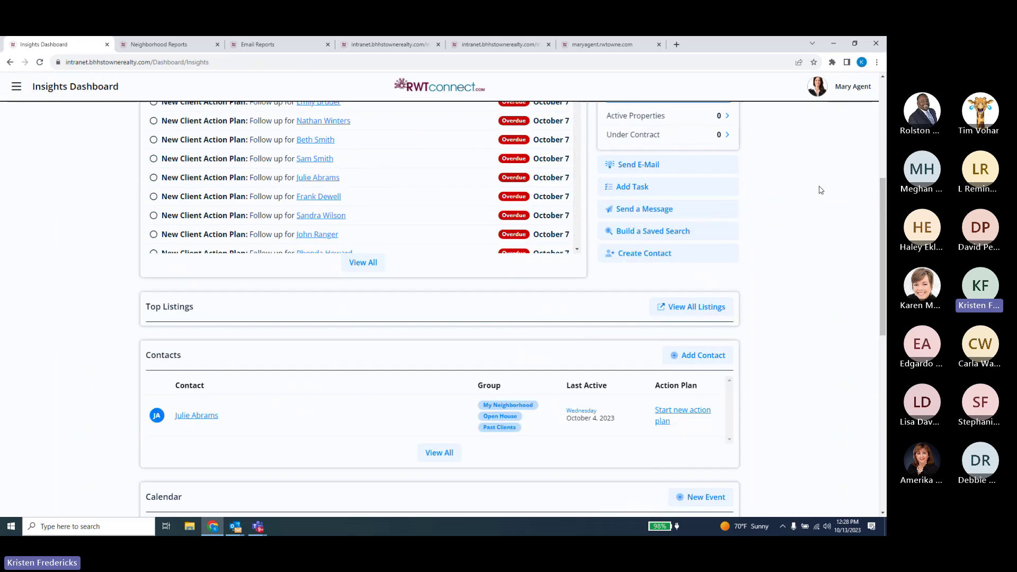
pyautogui.click(640, 258)
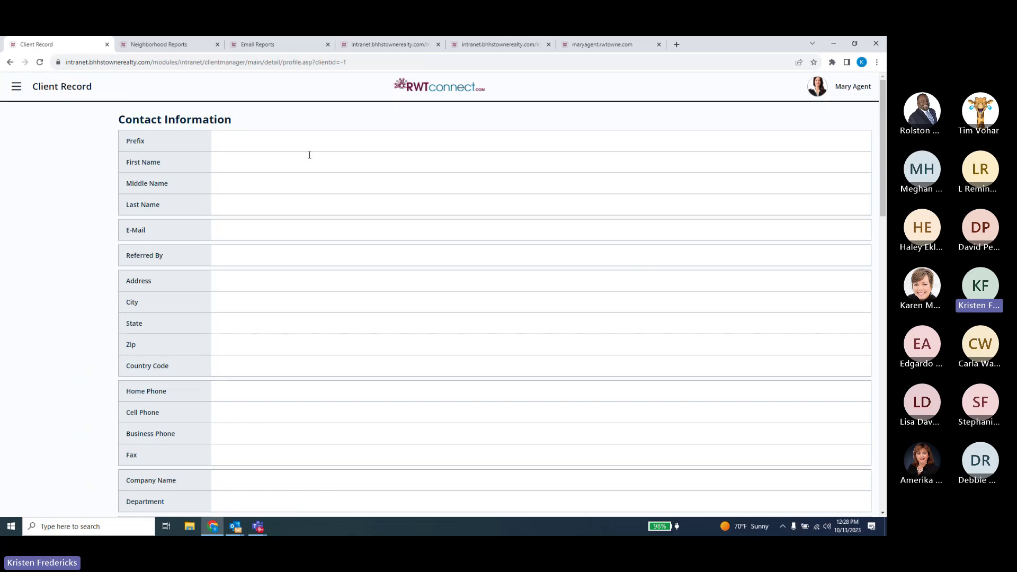
pyautogui.scroll(-2, 310, 154)
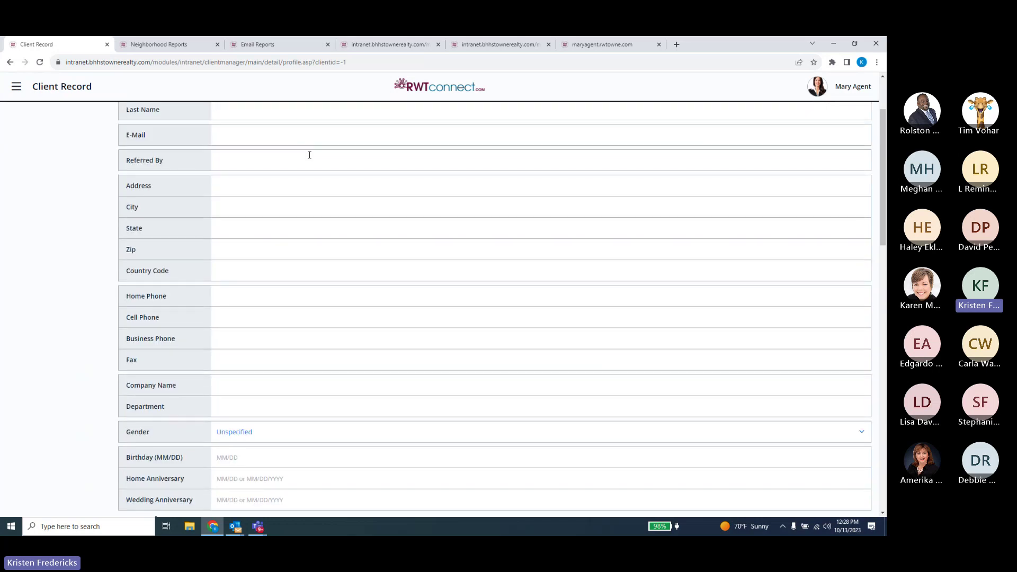
pyautogui.scroll(-3, 309, 155)
pyautogui.scroll(-2, 309, 155)
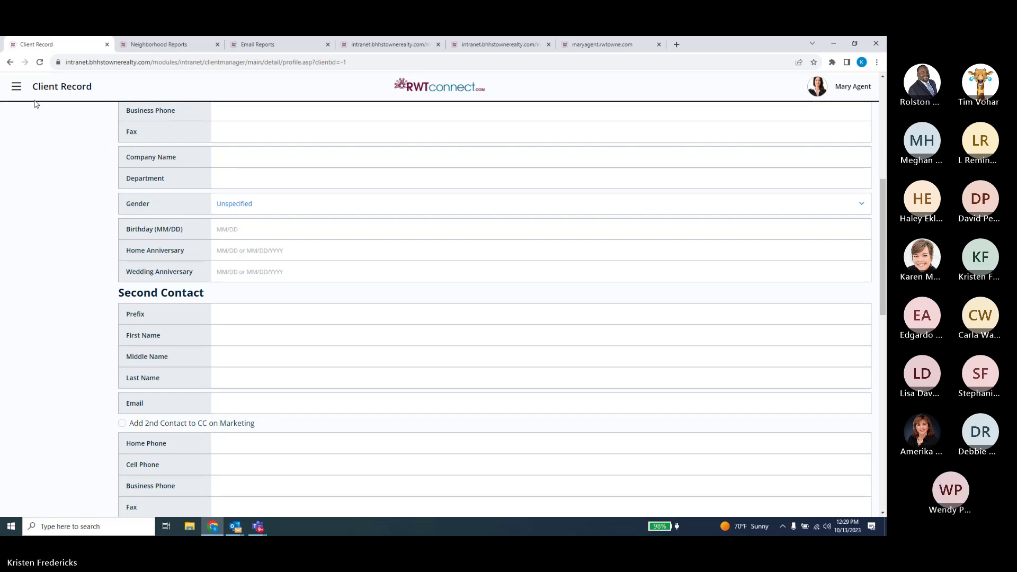
# Return to the Insights Dashboard and open the Action Plans list through the listed contact's Start new action plan link.
pyautogui.click(16, 88)
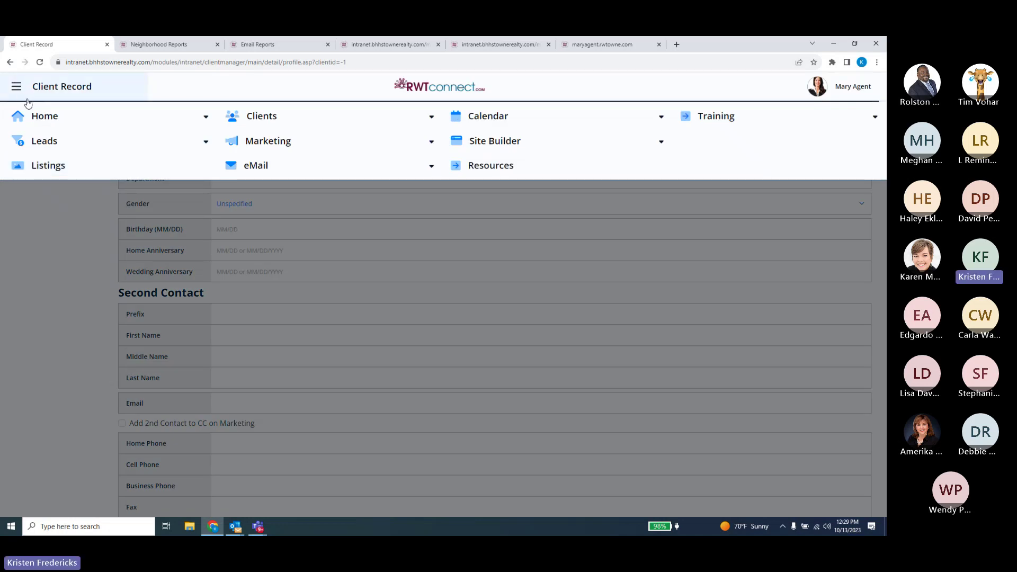
pyautogui.click(42, 140)
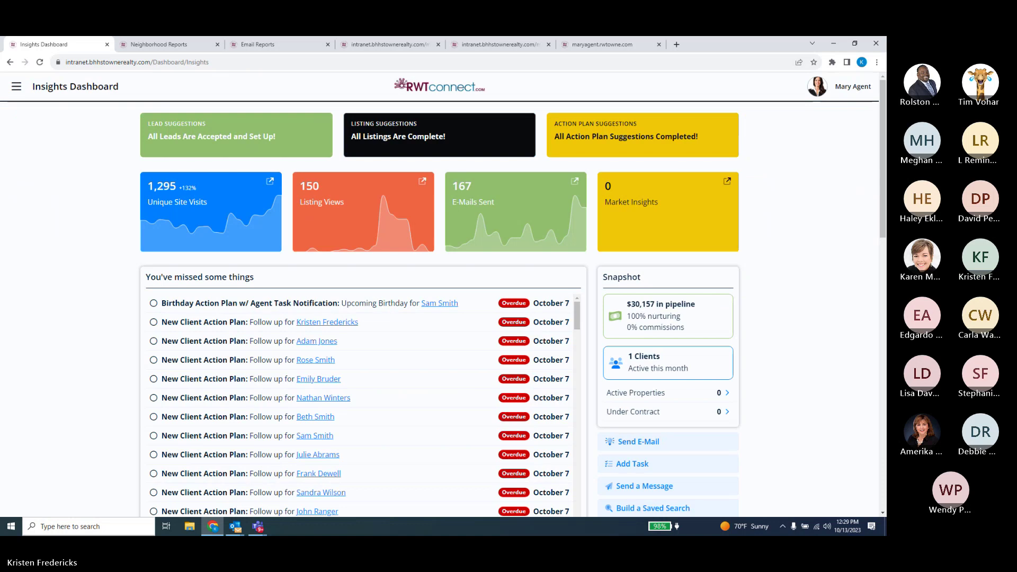
pyautogui.scroll(-5, 783, 296)
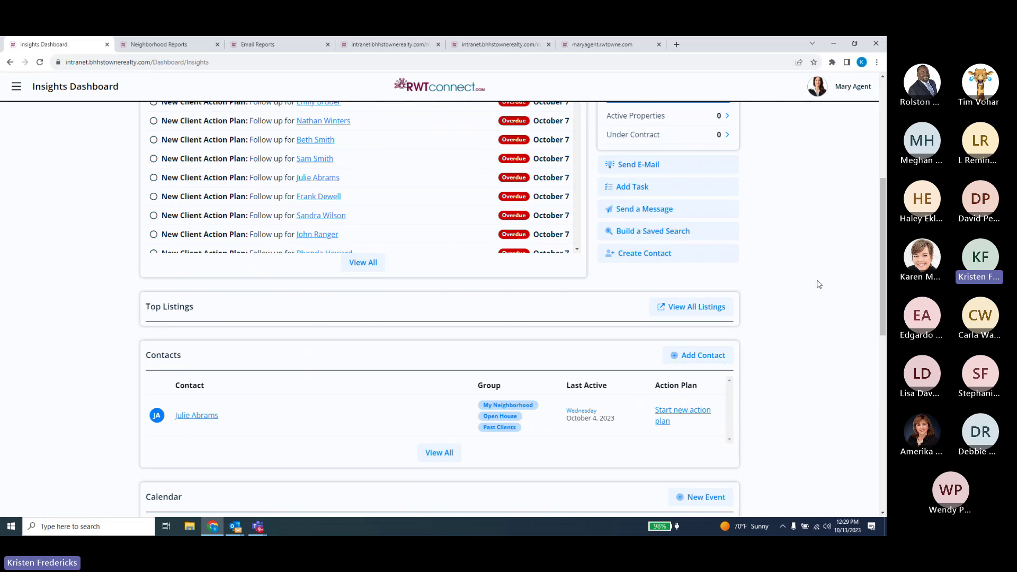
pyautogui.scroll(-2, 818, 285)
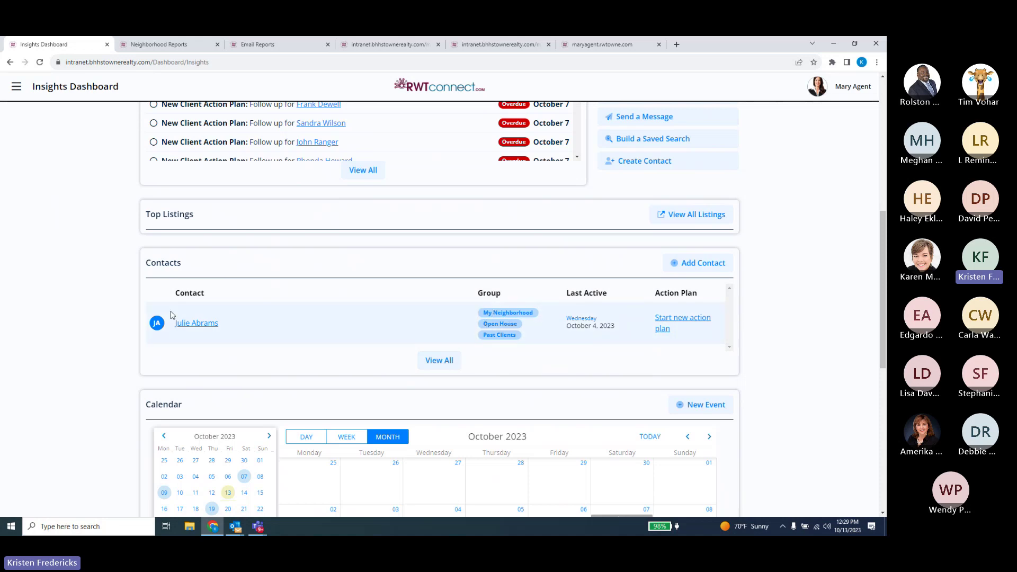
pyautogui.click(662, 322)
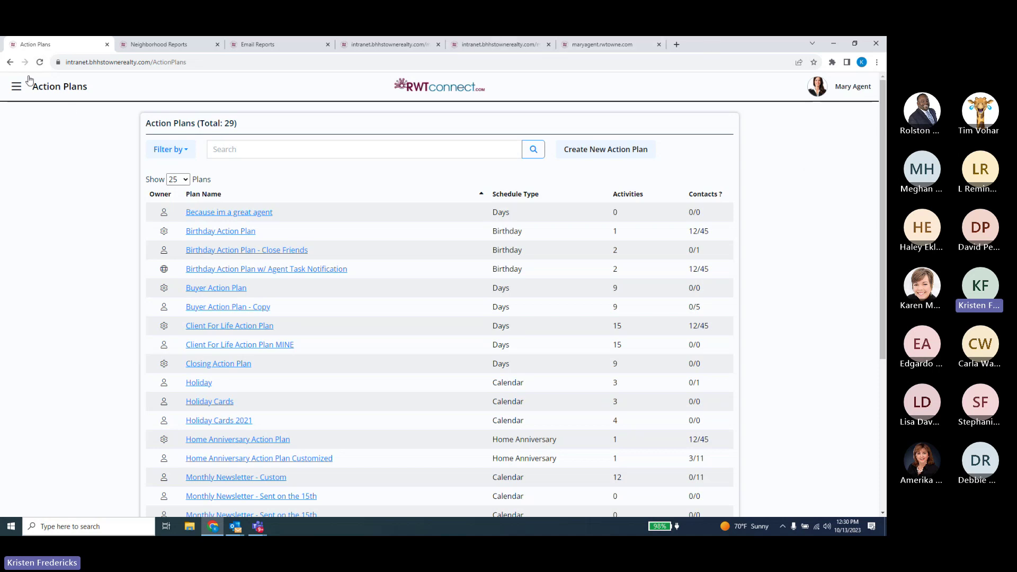
# View the Action Plans entry under Marketing in the site navigation, and return to the plan list.
pyautogui.click(16, 87)
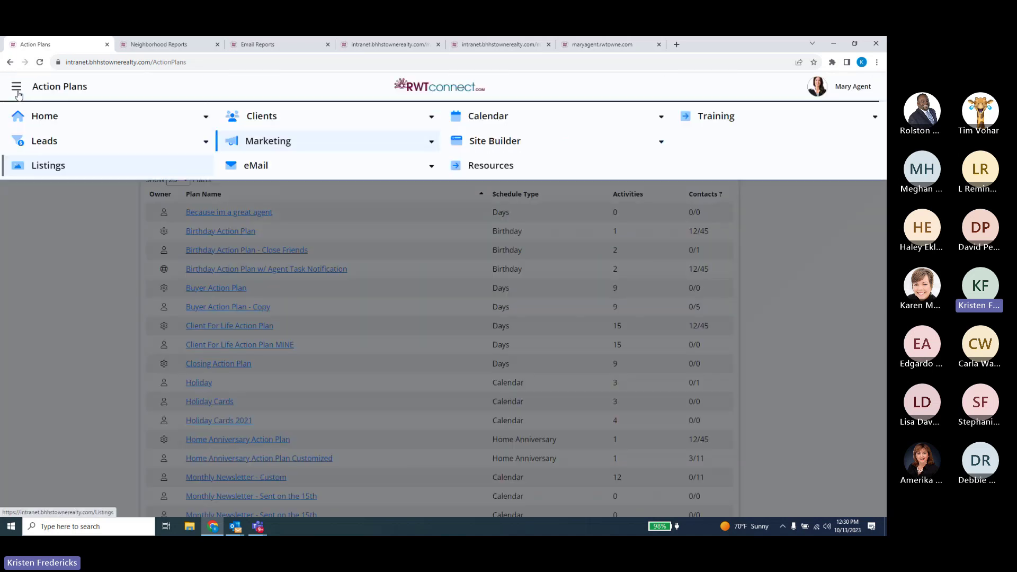
pyautogui.click(325, 146)
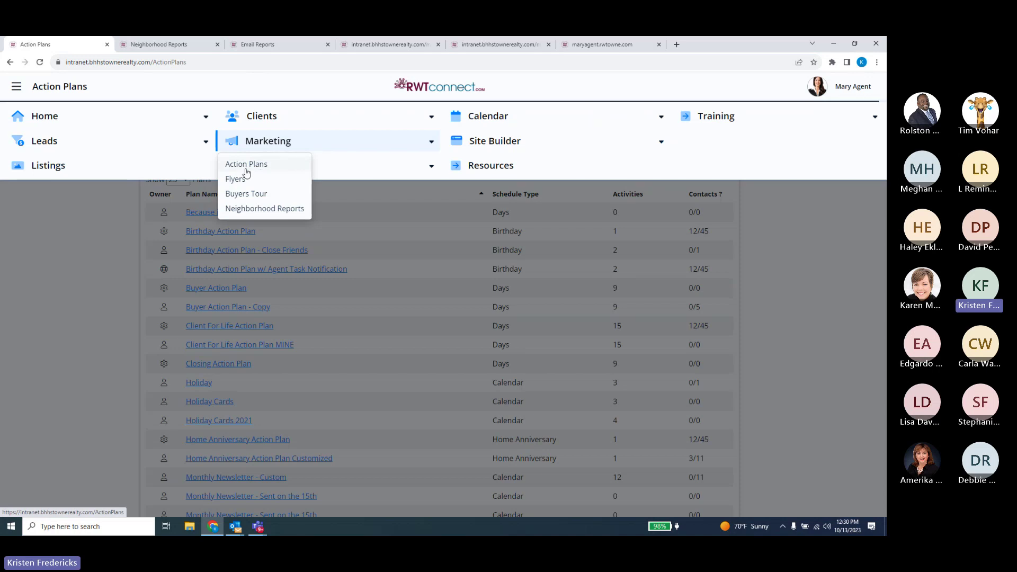
pyautogui.click(105, 233)
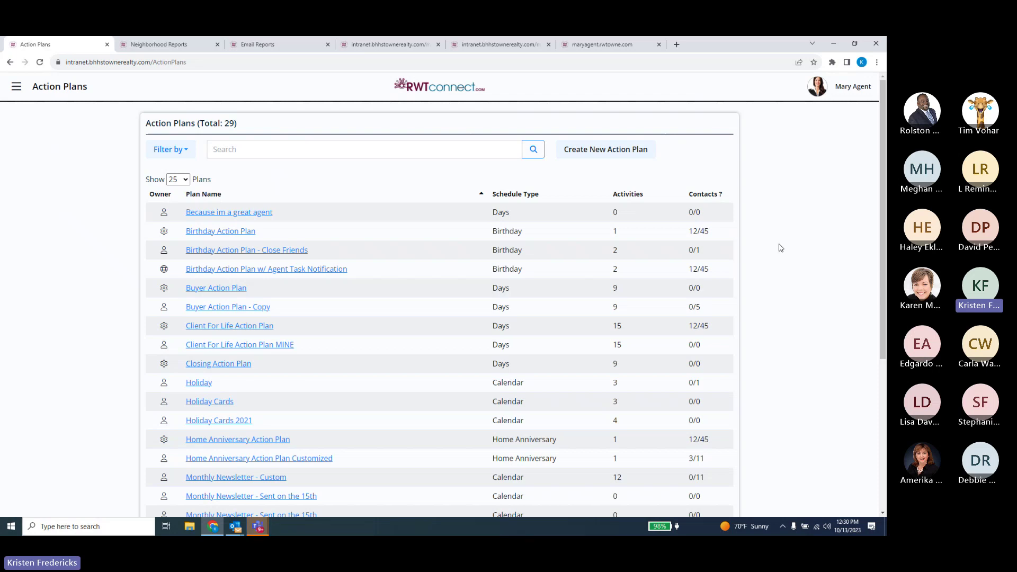
# Examine the owner types of the listed action plans, including the two Birthday Action Plan entries with system and company owners.
pyautogui.scroll(-1, 779, 247)
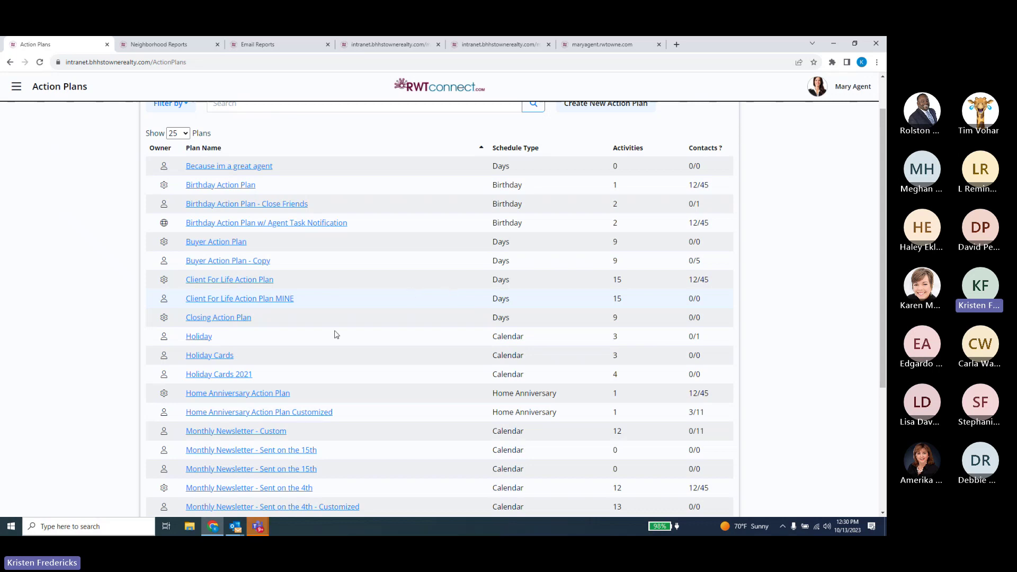
pyautogui.moveTo(164, 225)
pyautogui.moveTo(164, 188)
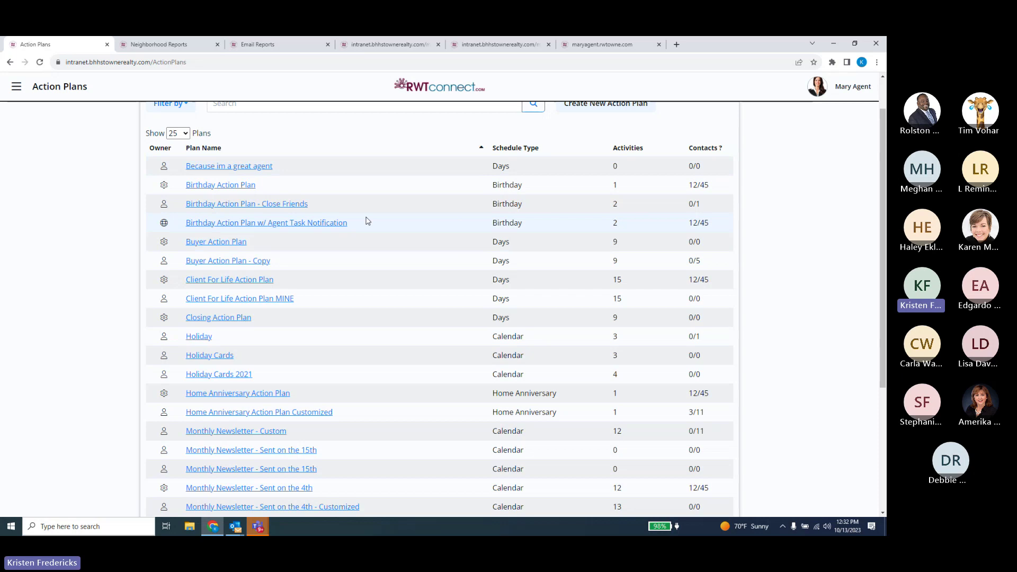
# Open the Monthly Newsletter - Sent on the 4th plan, preview its Real Estate Advisor: November e-mail, and close the preview.
pyautogui.scroll(-4, 367, 220)
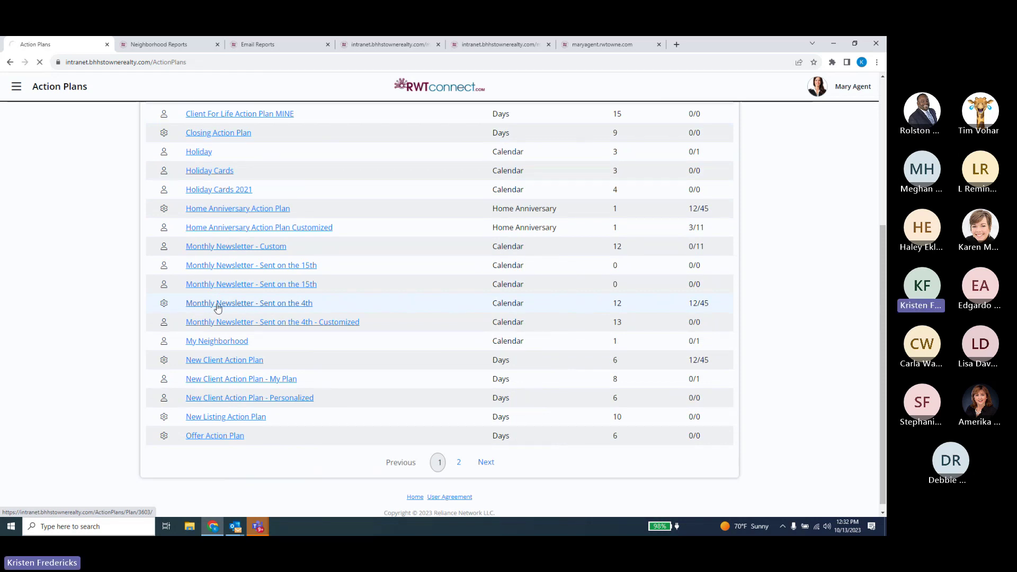
pyautogui.click(217, 307)
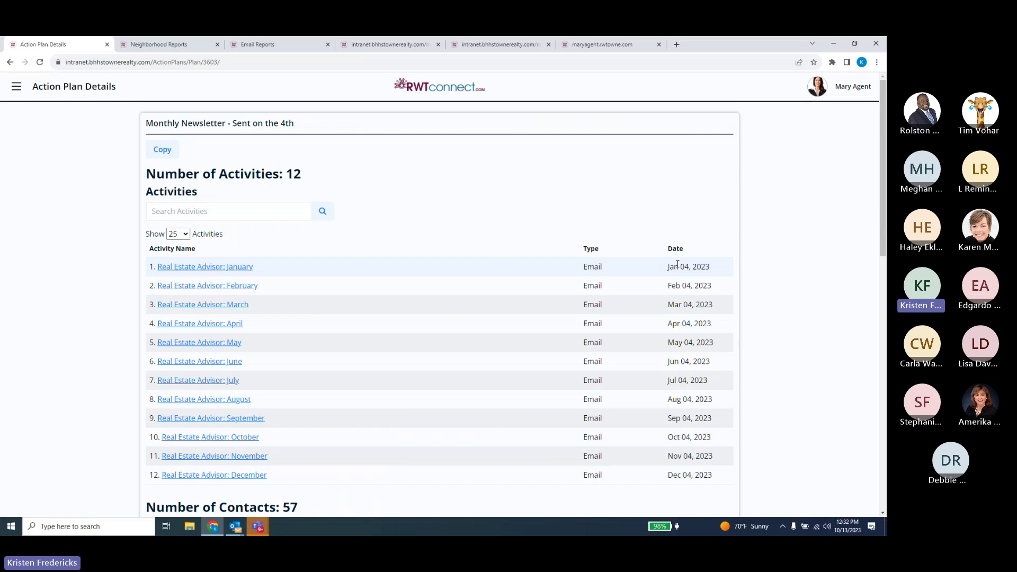
pyautogui.scroll(-2, 763, 261)
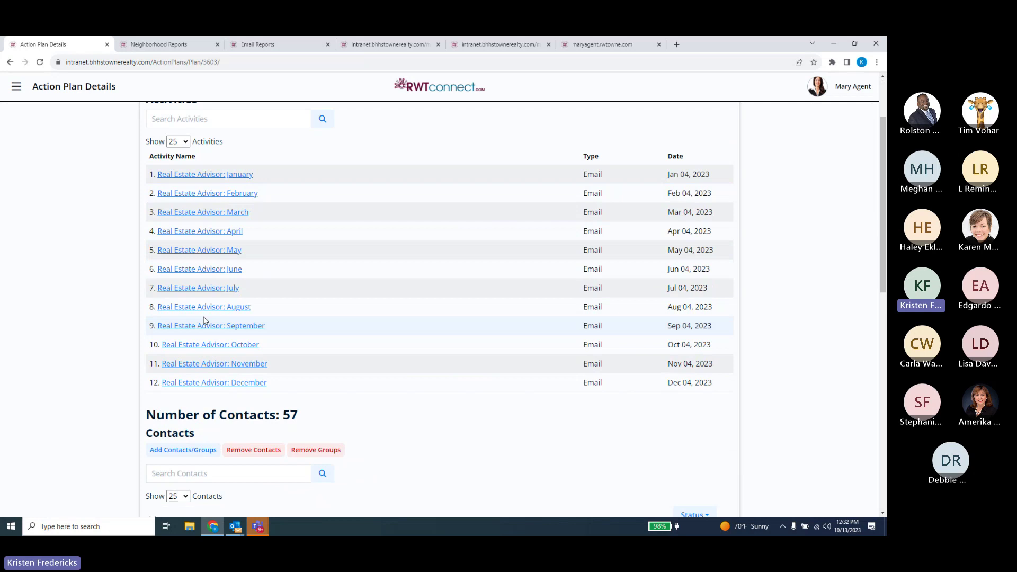
pyautogui.click(203, 366)
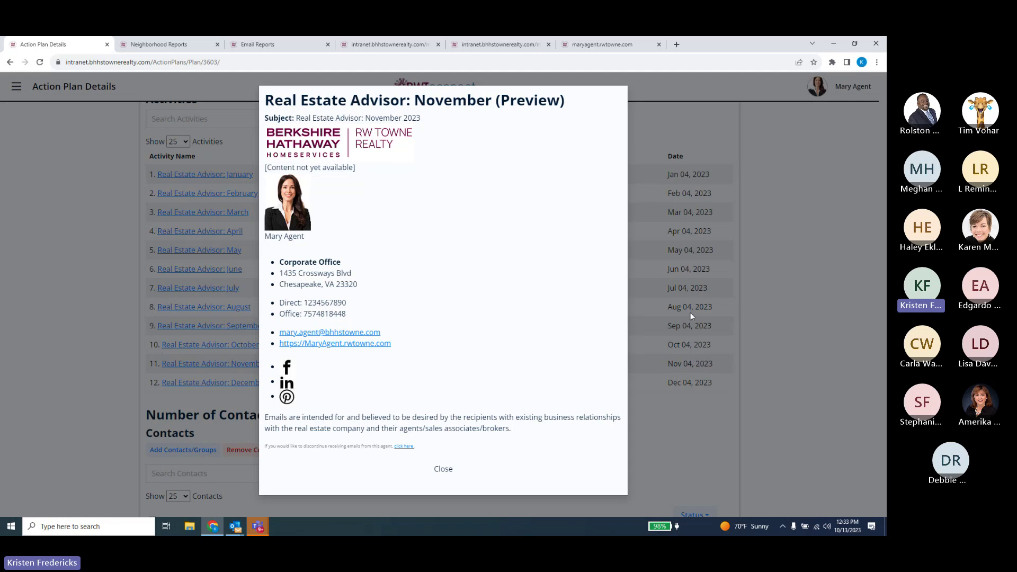
pyautogui.click(445, 472)
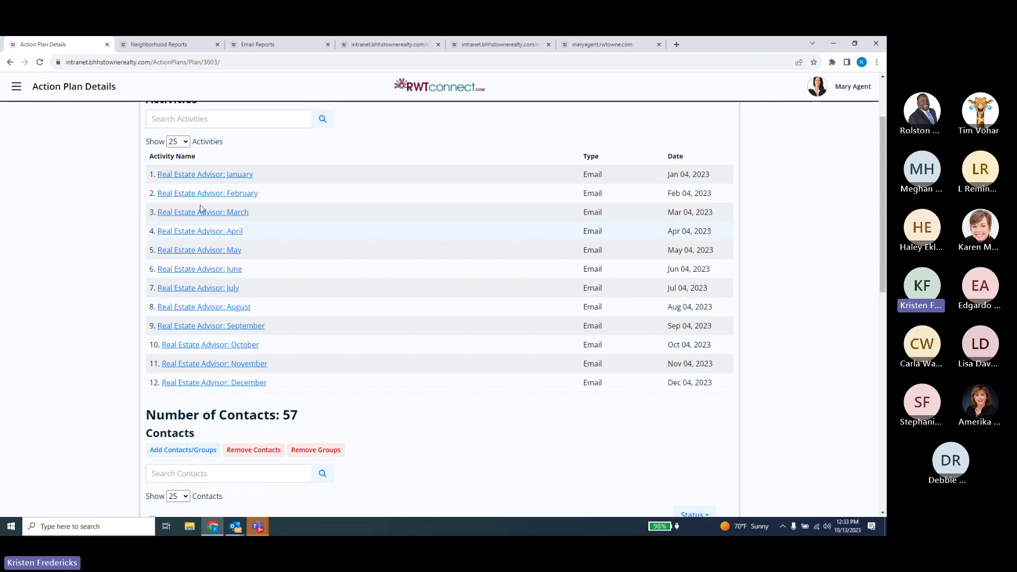
# Preview the Real Estate Advisor: May newsletter from its header through the agent signature, and close the preview.
pyautogui.click(189, 250)
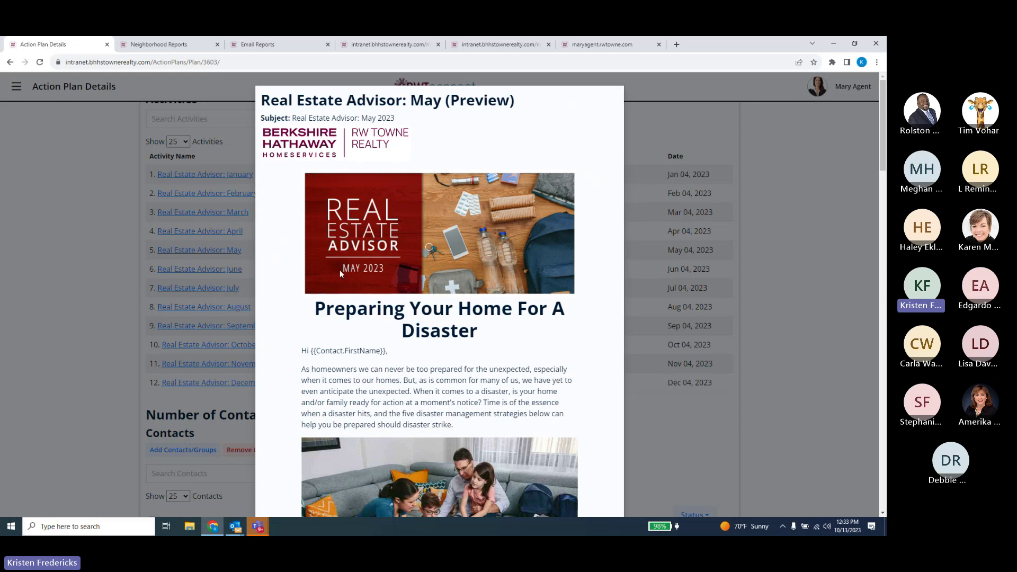
pyautogui.scroll(-7, 340, 273)
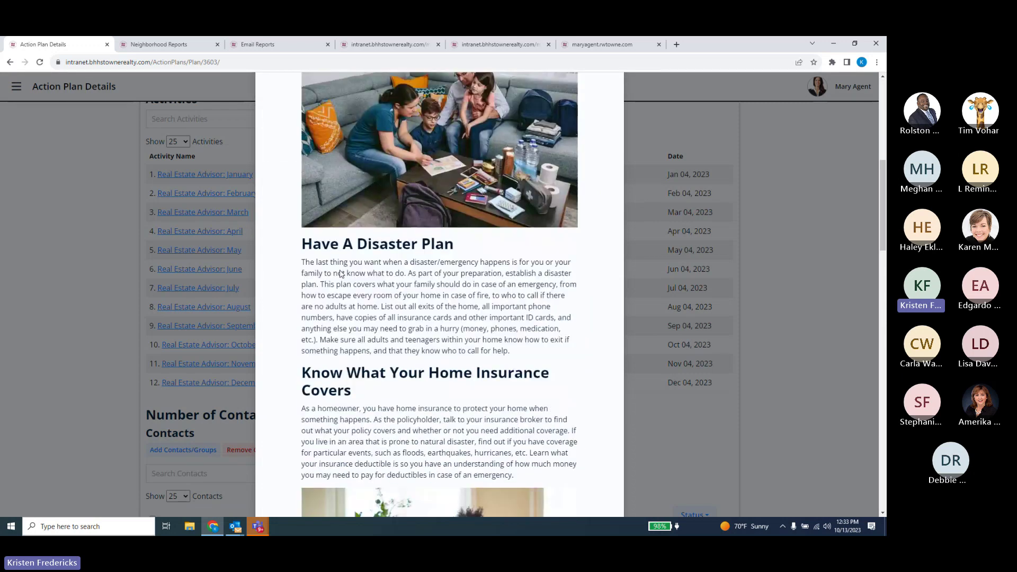
pyautogui.scroll(-15, 340, 273)
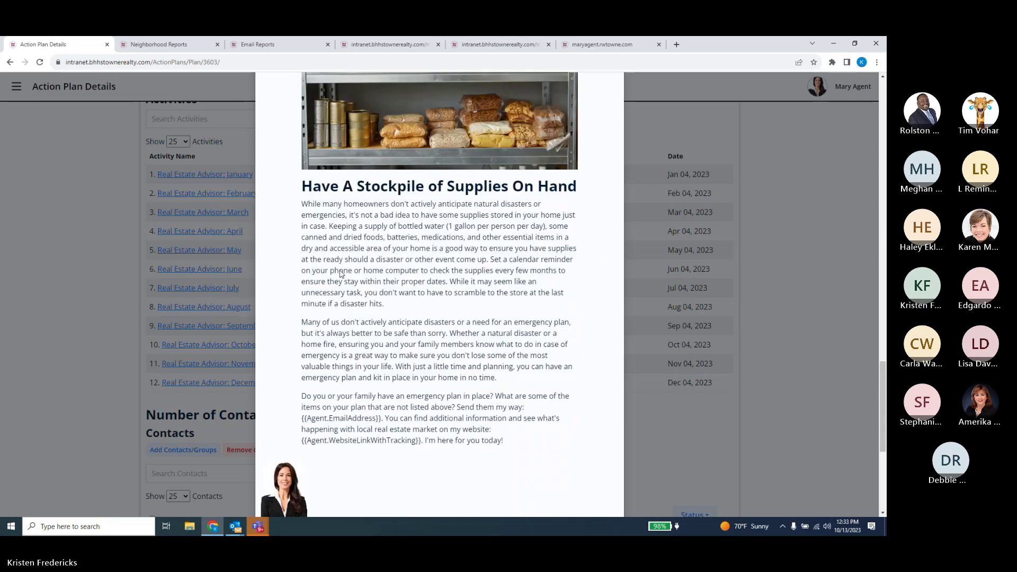
pyautogui.scroll(-5, 340, 273)
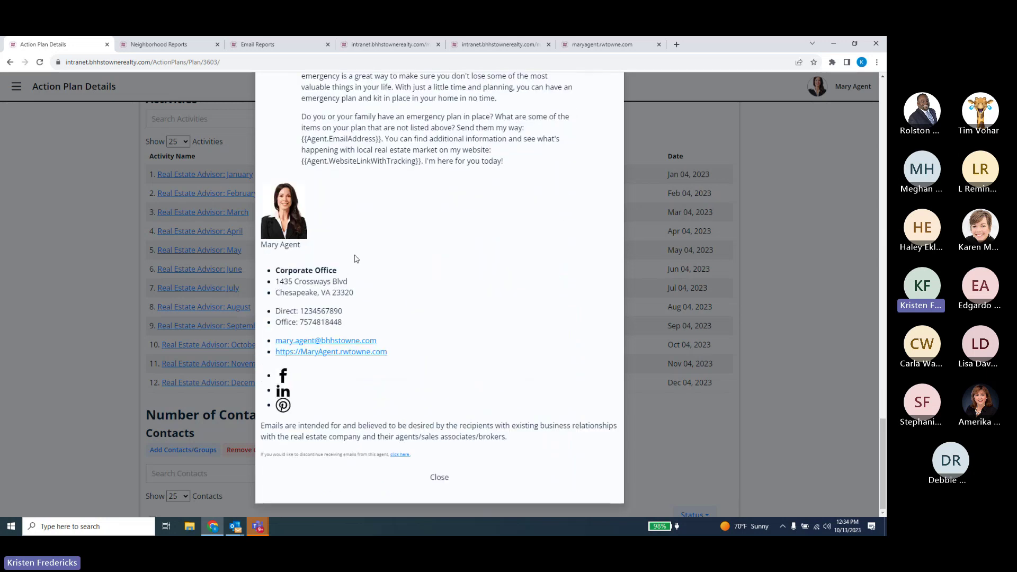
pyautogui.scroll(12, 378, 288)
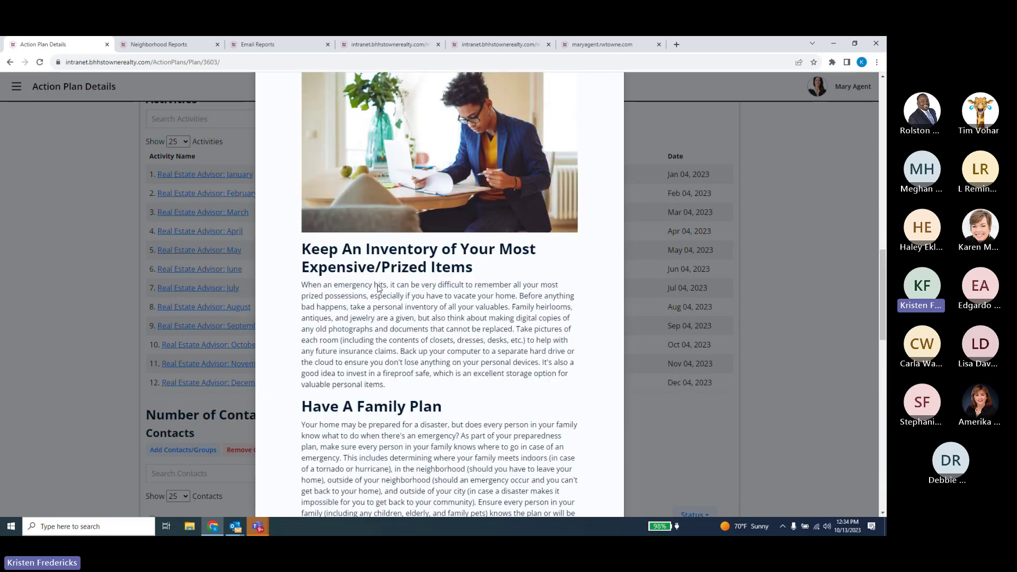
pyautogui.scroll(10, 379, 288)
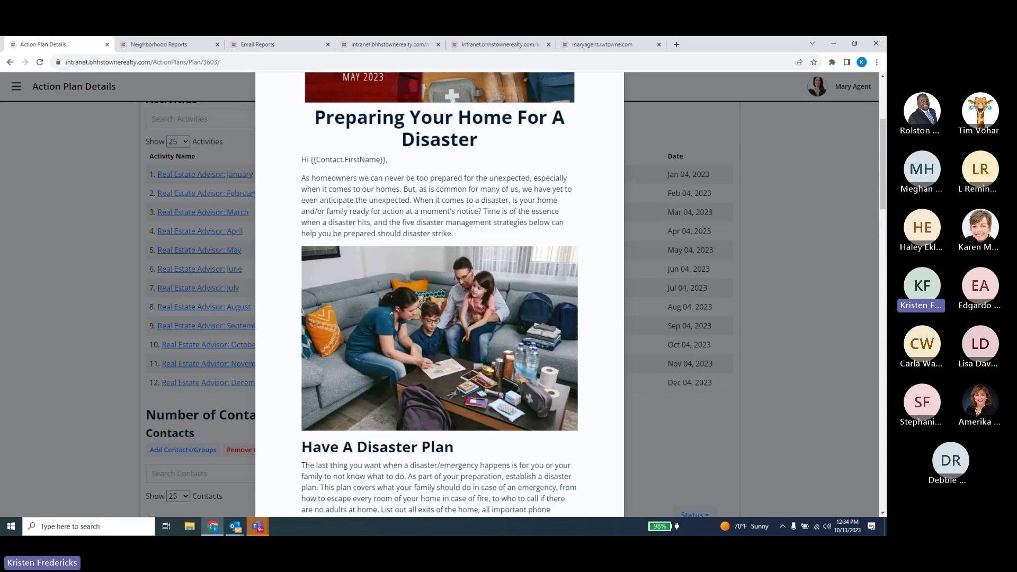
pyautogui.scroll(3, 455, 180)
pyautogui.click(758, 145)
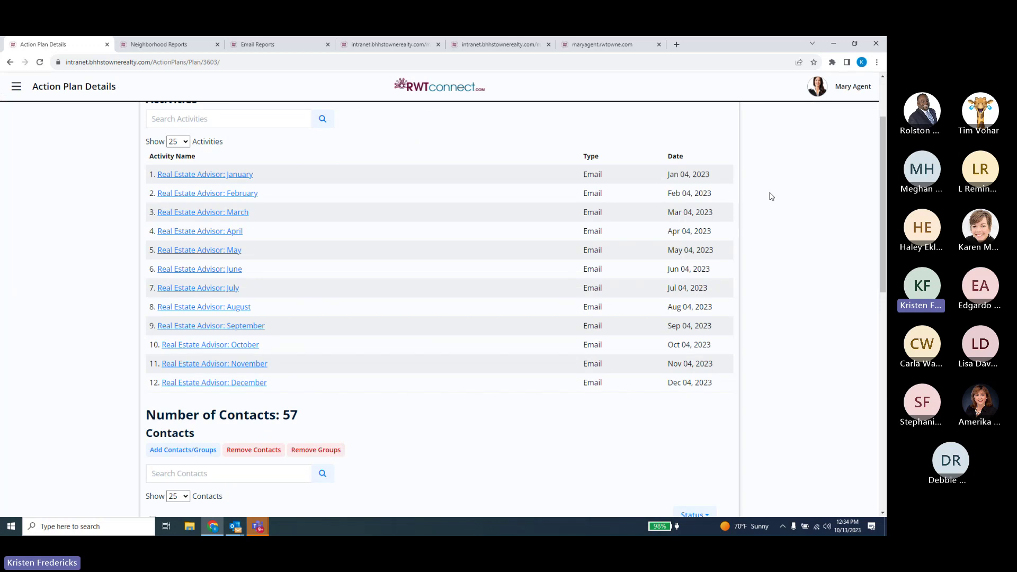
# Search the newsletter plan's contacts by a contact's first name.
pyautogui.scroll(-3, 771, 196)
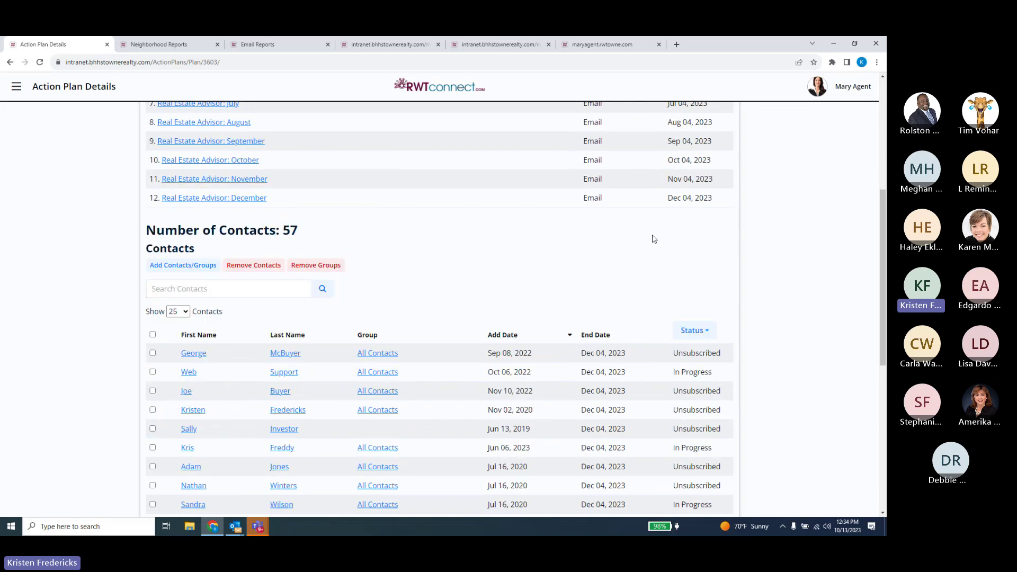
pyautogui.click(260, 291)
pyautogui.write('Julie')
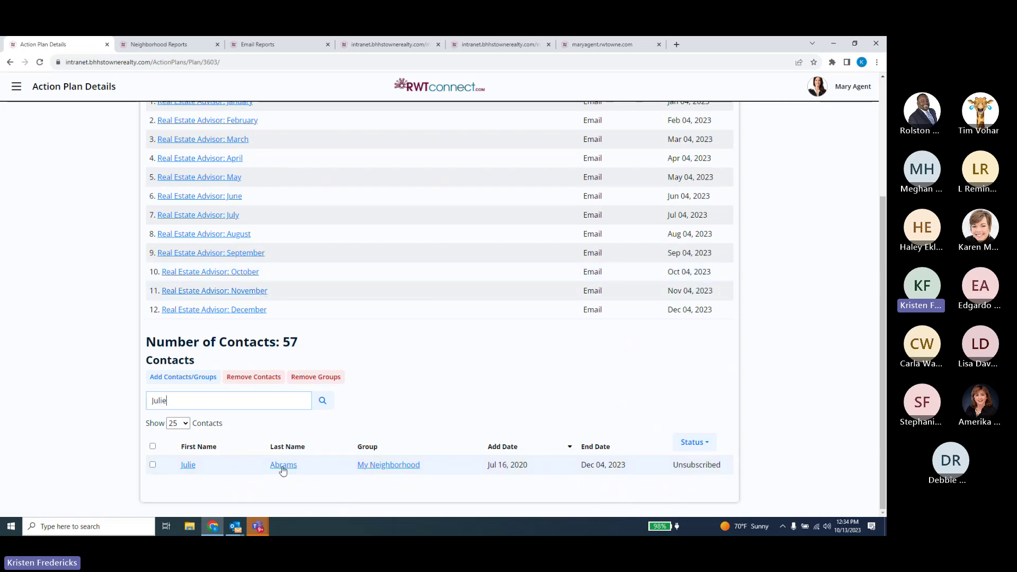
# Replace the contact search with "My neighborhood" and review the contacts enrolled through that group.
pyautogui.moveTo(214, 403); pyautogui.dragTo(143, 400)
pyautogui.write('M')
pyautogui.scroll(-2, 143, 399)
pyautogui.write('y neighborhood')
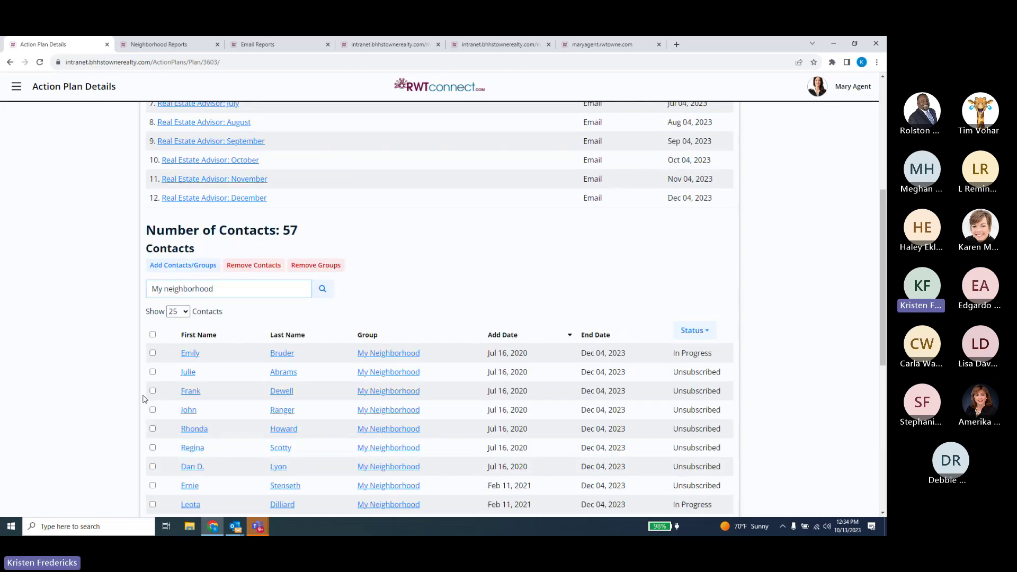
pyautogui.scroll(-2, 416, 345)
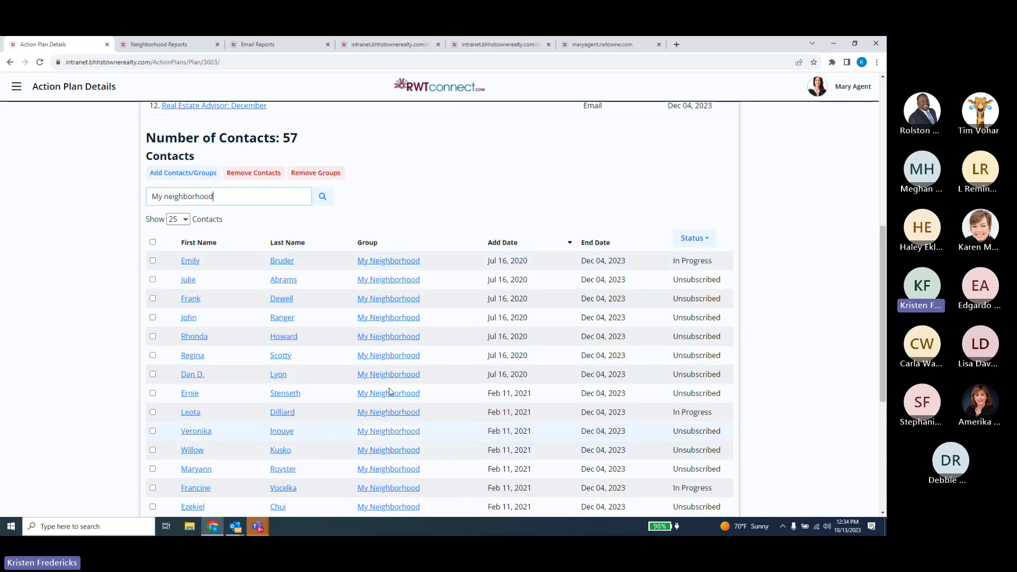
pyautogui.scroll(2, 358, 331)
# Replace the group search with "all" and view the matching contacts in the plan.
pyautogui.moveTo(215, 288); pyautogui.dragTo(116, 295)
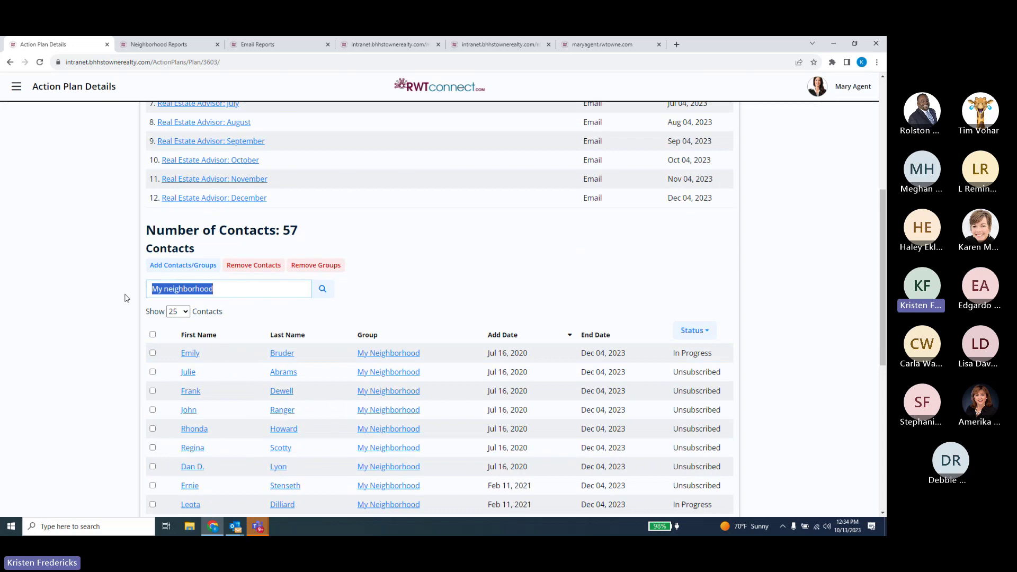
pyautogui.press('BackSpace')
pyautogui.write('all')
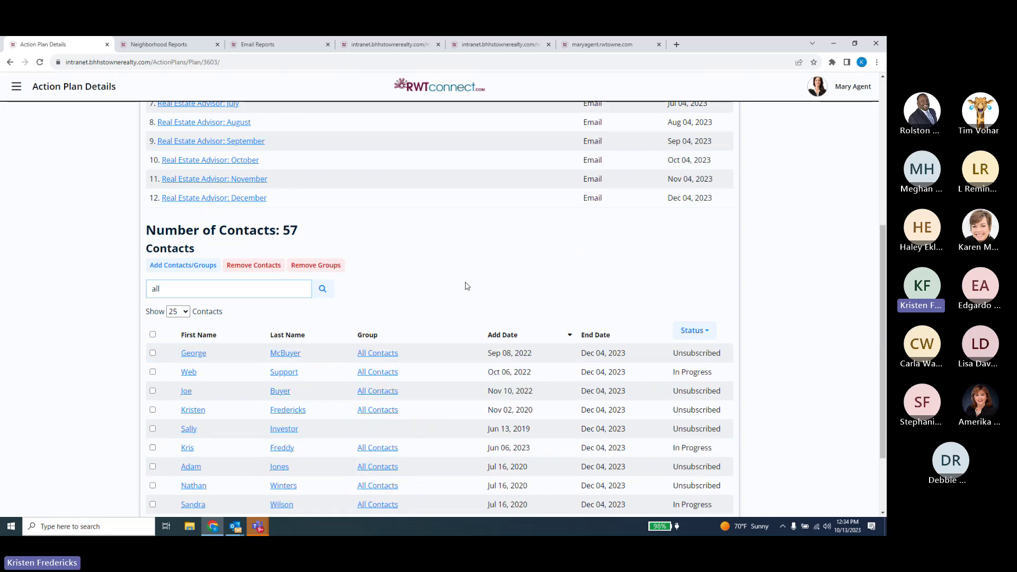
pyautogui.scroll(-1, 466, 286)
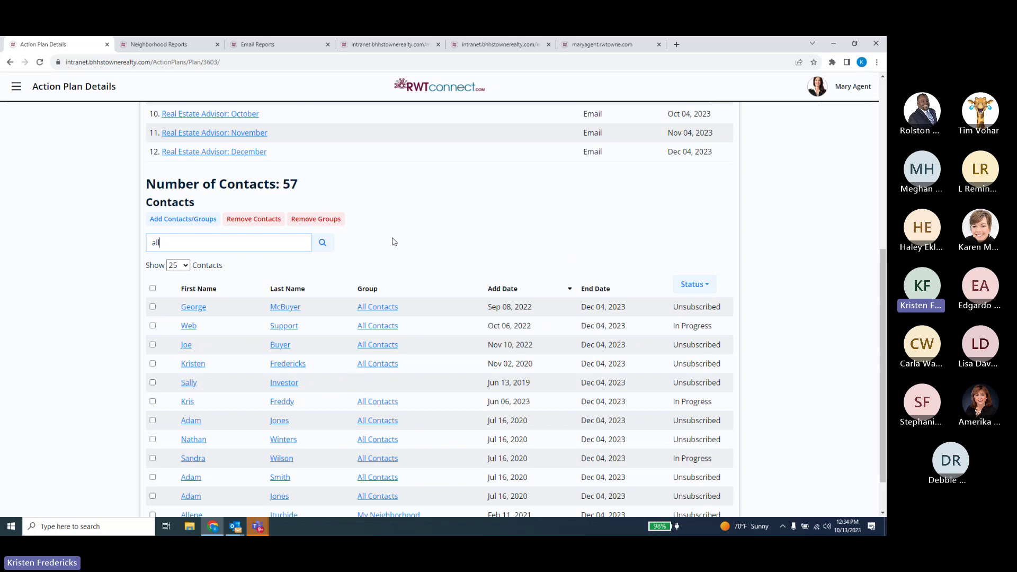
# Try Remove Groups with no group selected, dismiss the alert, and review the contacts' status values.
pyautogui.click(314, 222)
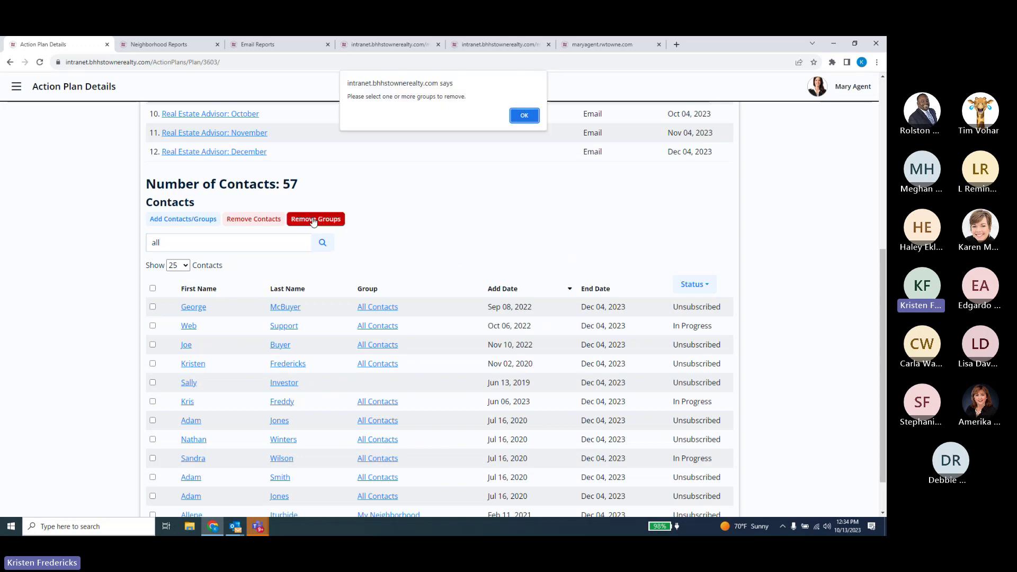
pyautogui.click(524, 113)
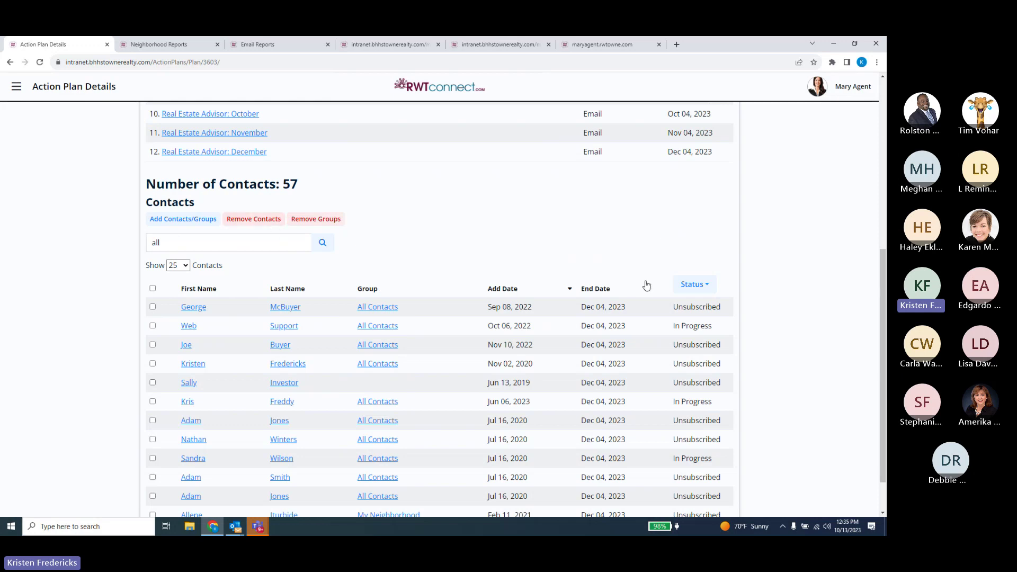
pyautogui.scroll(-1, 647, 286)
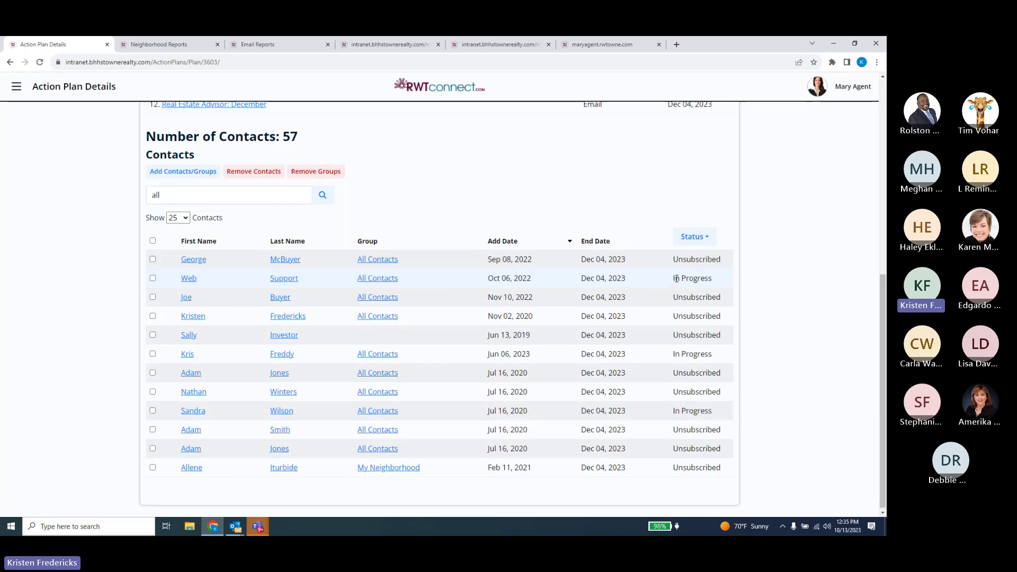
pyautogui.scroll(4, 676, 279)
pyautogui.scroll(3, 676, 278)
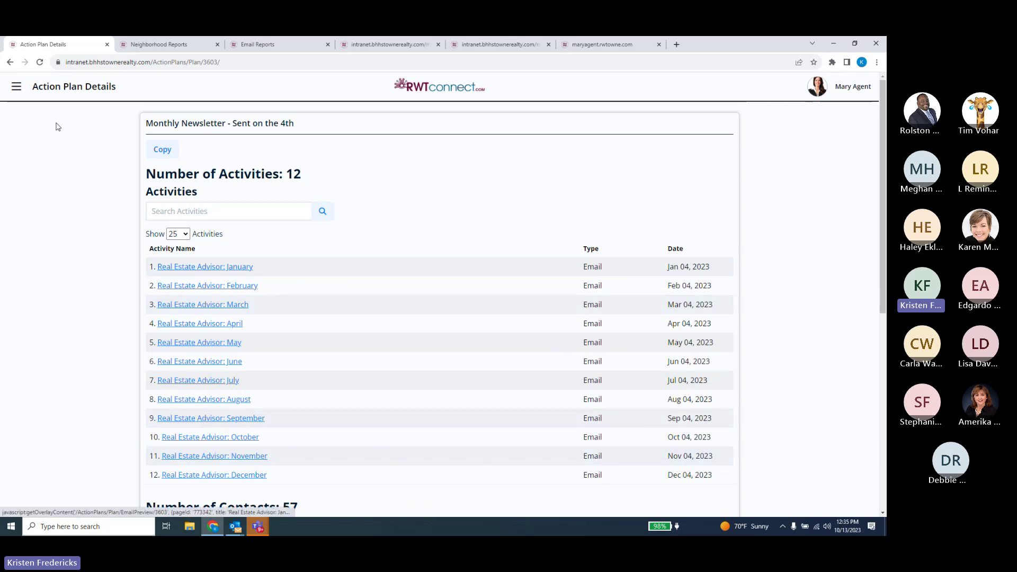
# Return to the Action Plans list and open the company plan Birthday Action Plan w/ Agent Task Notification.
pyautogui.click(16, 86)
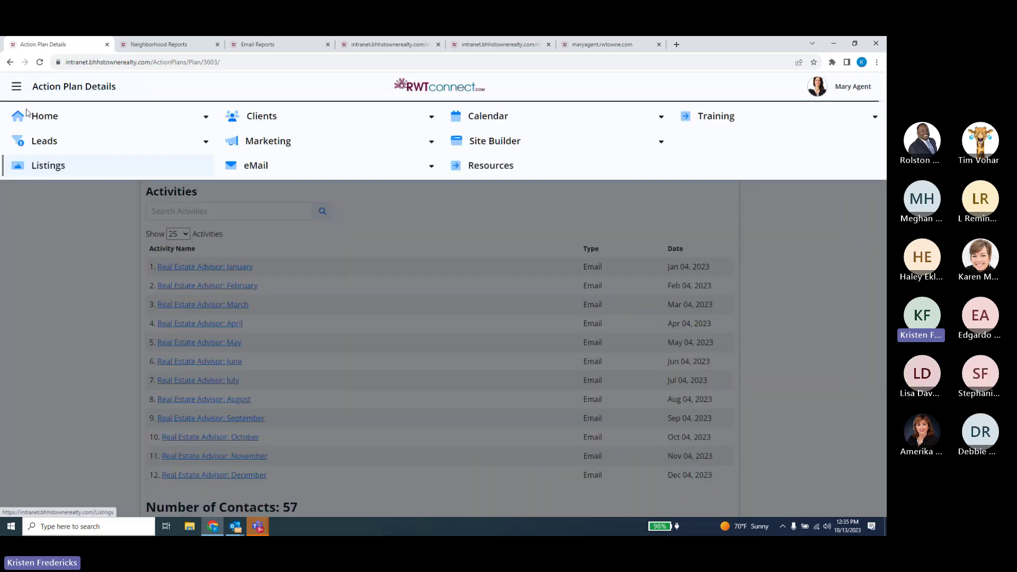
pyautogui.click(287, 143)
pyautogui.click(270, 164)
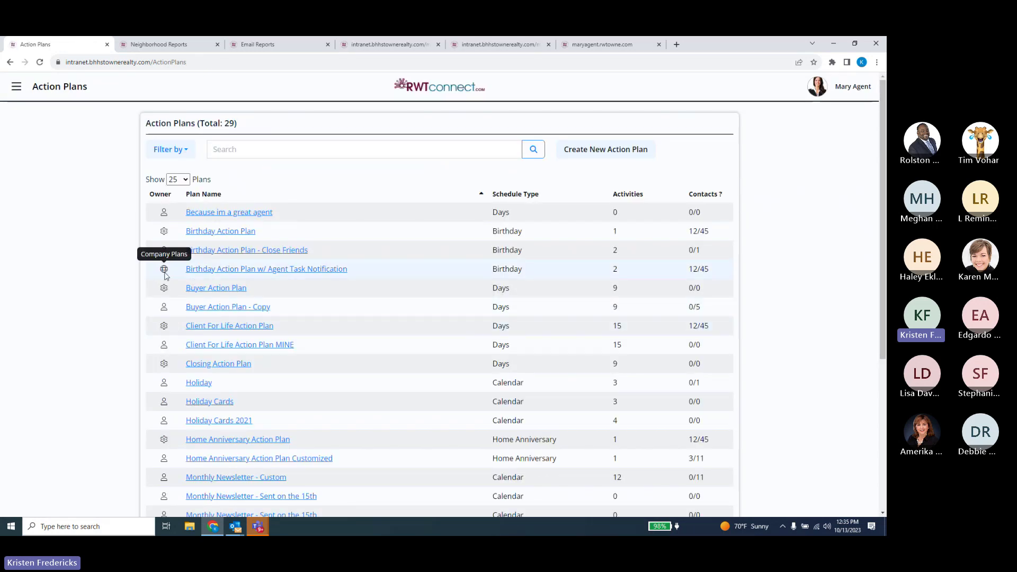
pyautogui.click(195, 270)
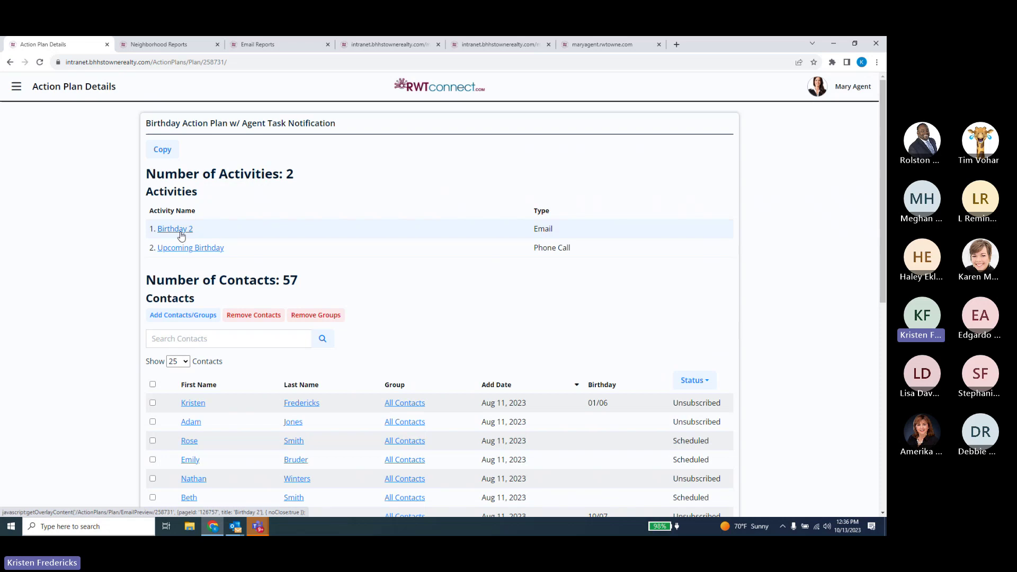
# View the Upcoming Birthday phone call task and the Birthday 2 e-mail preview, closing each one.
pyautogui.click(204, 250)
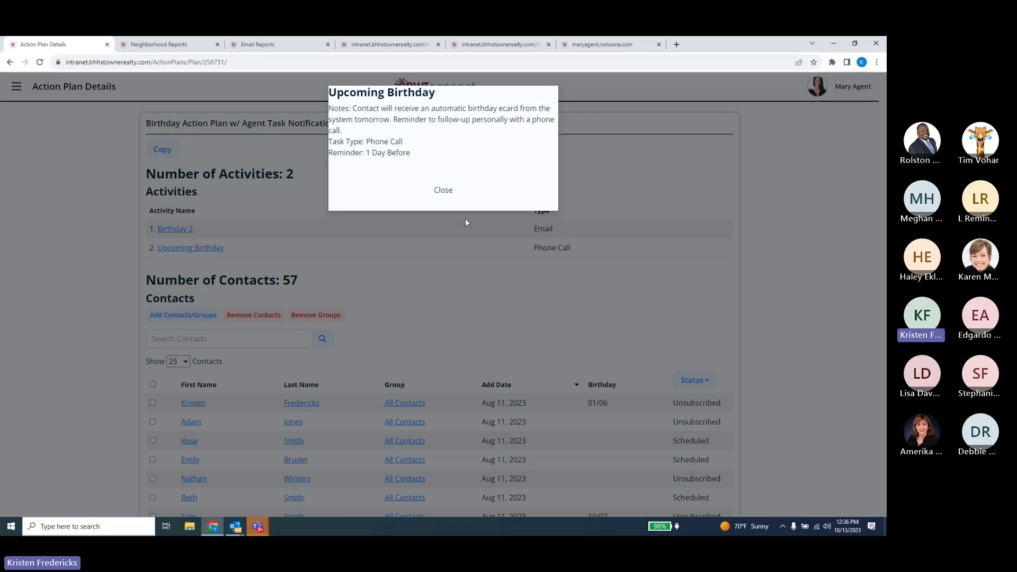
pyautogui.click(454, 199)
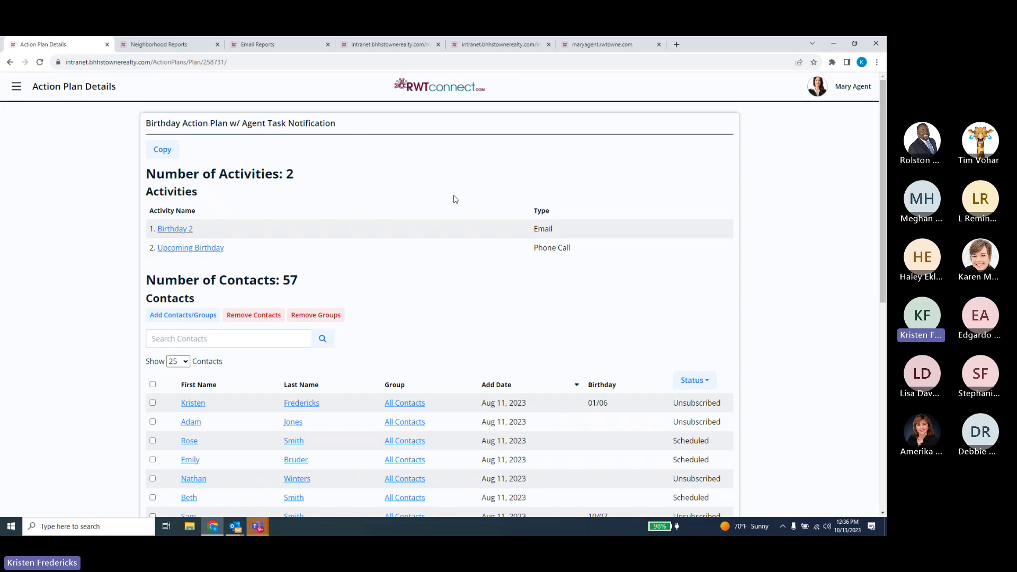
pyautogui.click(168, 230)
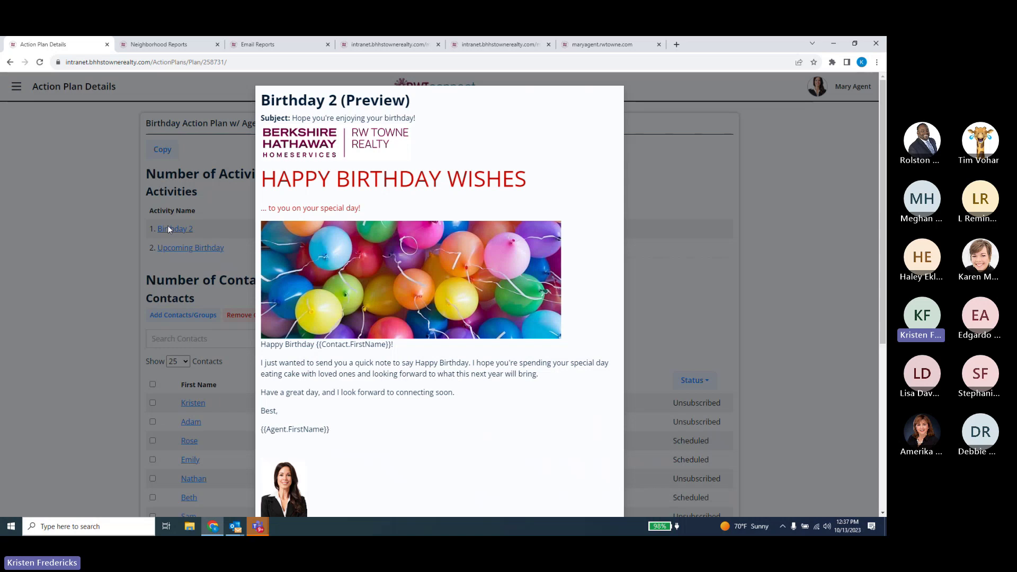
pyautogui.click(754, 135)
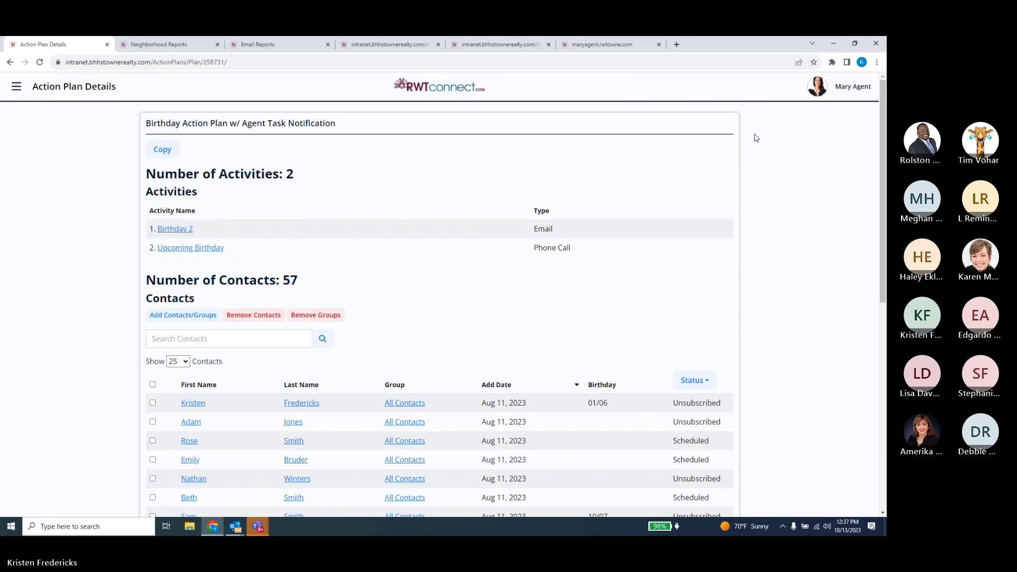
# Review the birthdays and statuses of the contacts enrolled in the birthday action plan.
pyautogui.scroll(-1, 758, 186)
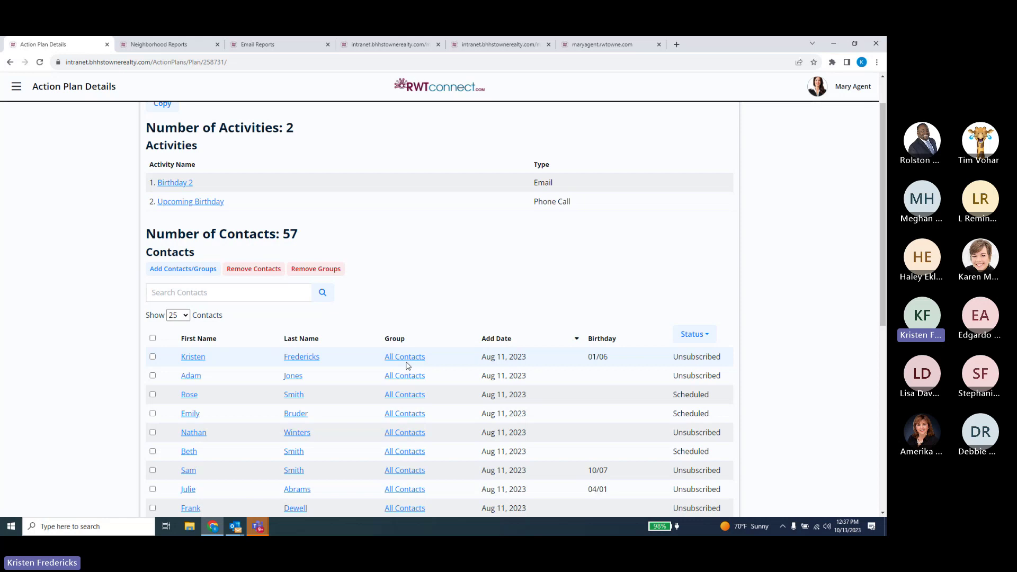
pyautogui.scroll(-2, 621, 339)
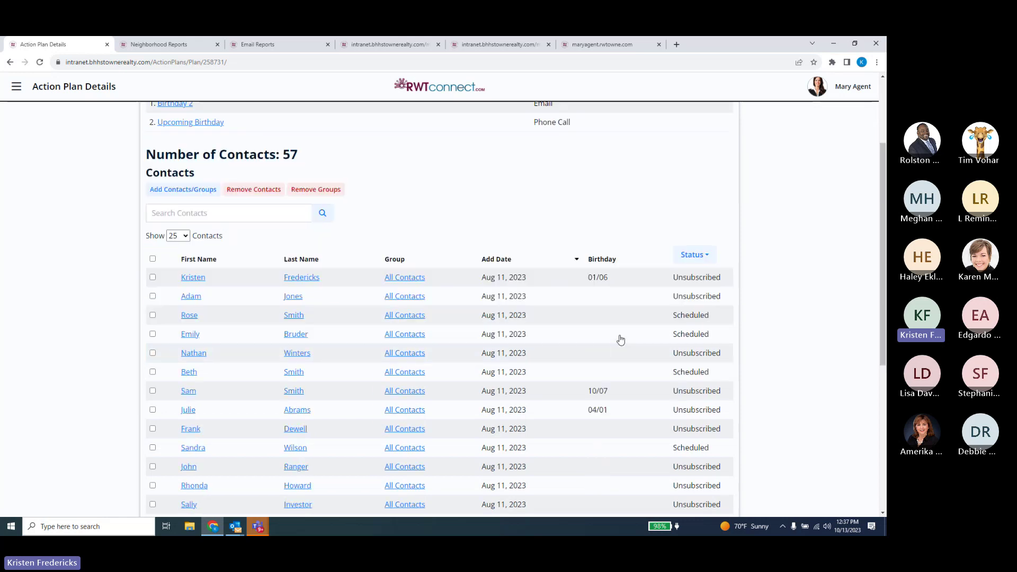
pyautogui.scroll(-1, 613, 267)
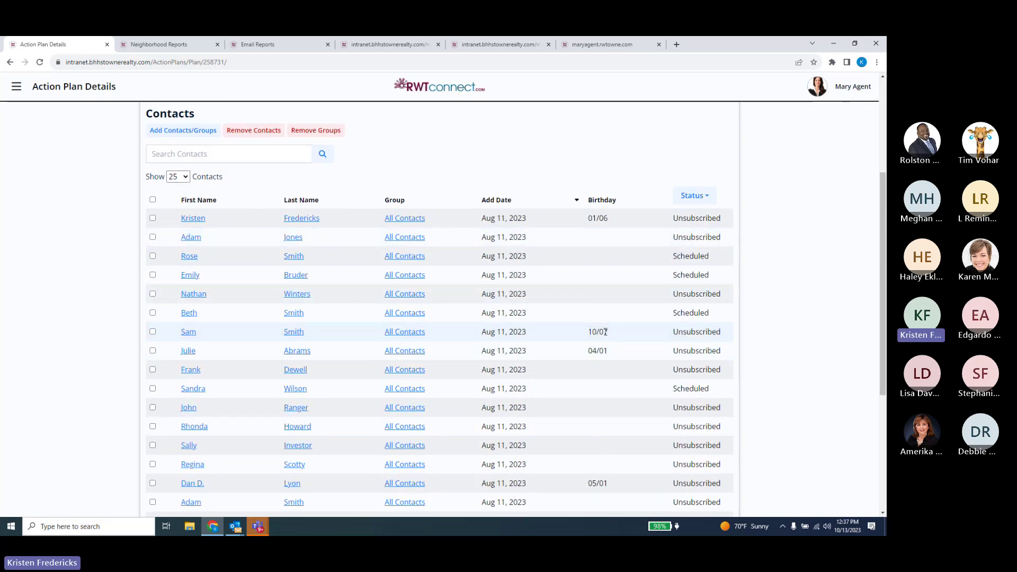
pyautogui.scroll(-2, 608, 345)
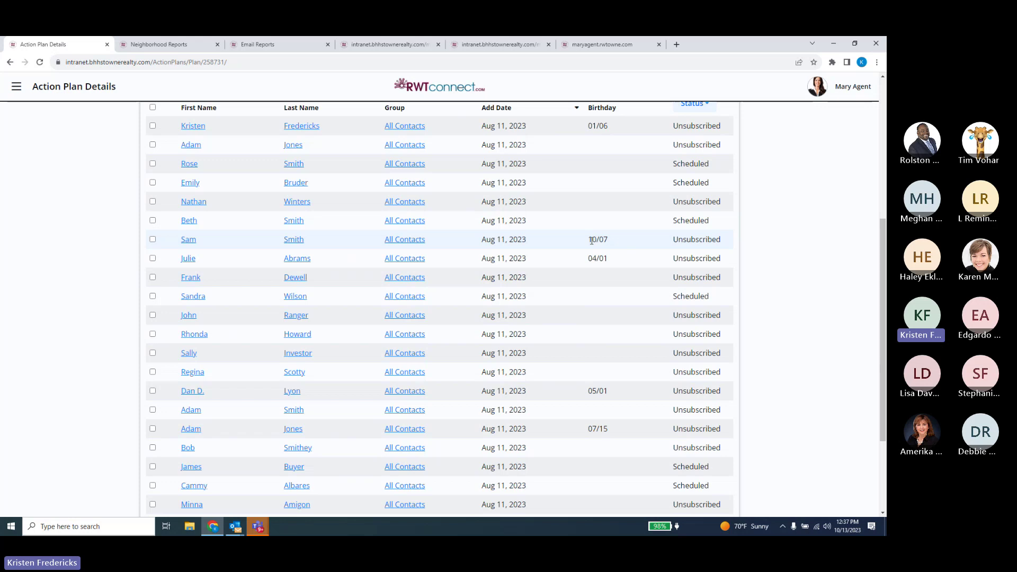
pyautogui.scroll(5, 592, 240)
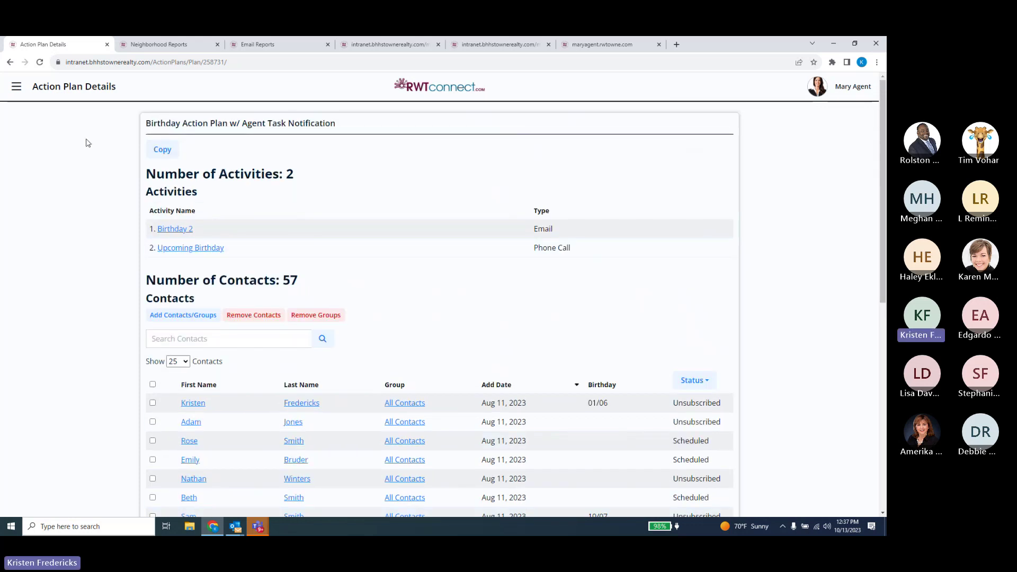
# Leave the action plan details and go to the Insights Dashboard.
pyautogui.click(5, 89)
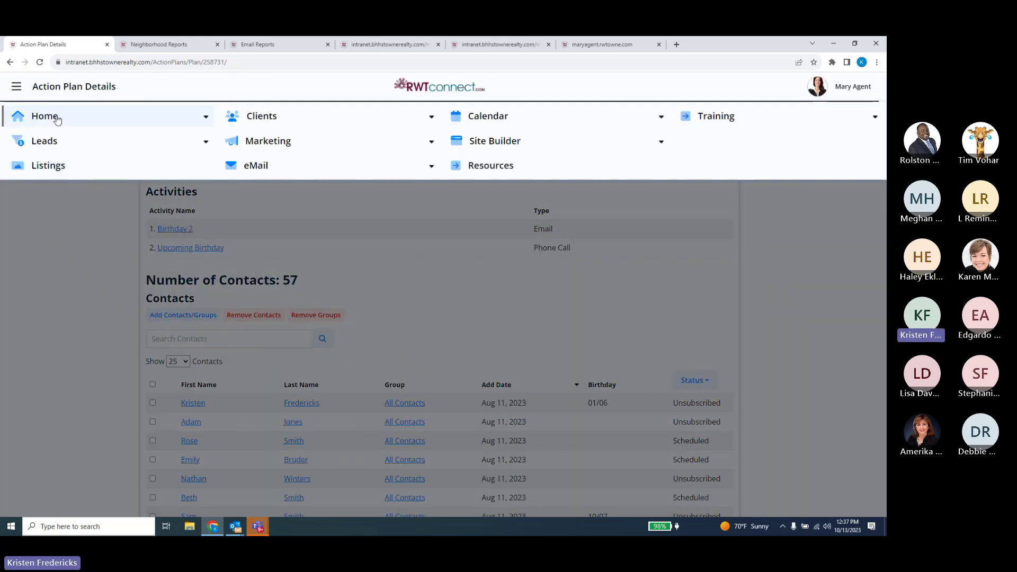
pyautogui.click(56, 117)
pyautogui.click(61, 139)
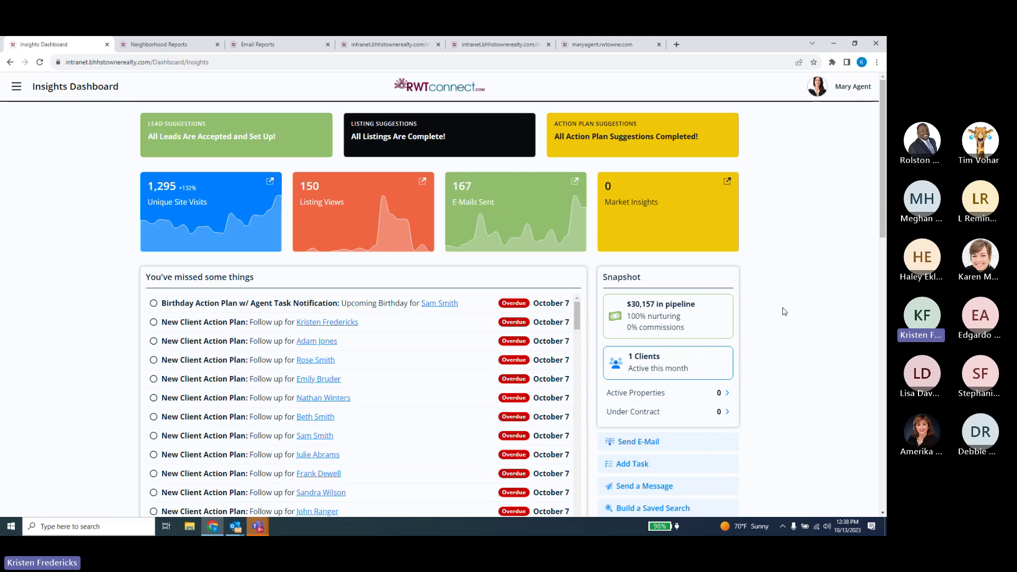
# Open Email Marketing and show the Newsletter category of the Stock Templates.
pyautogui.click(19, 86)
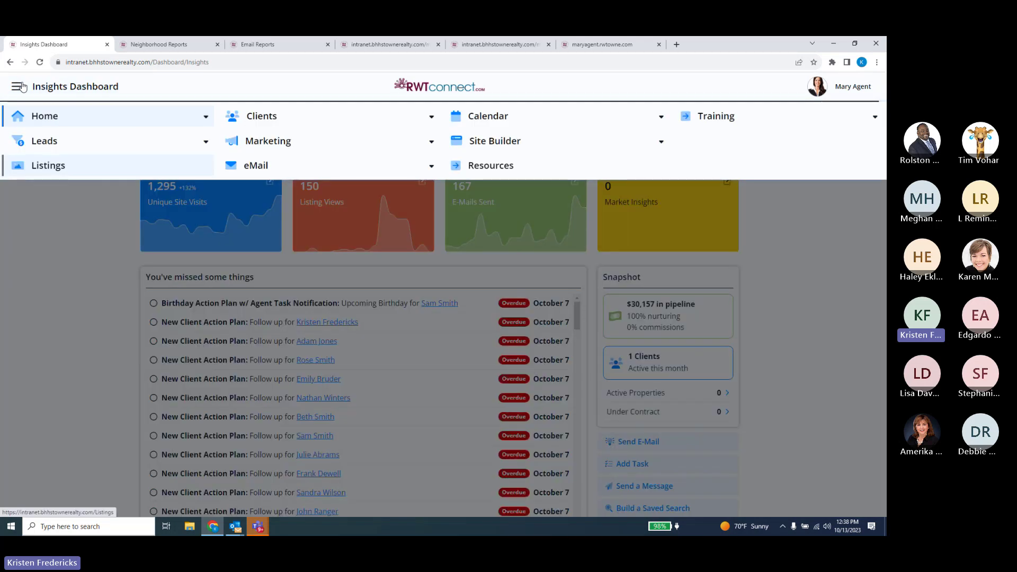
pyautogui.click(257, 169)
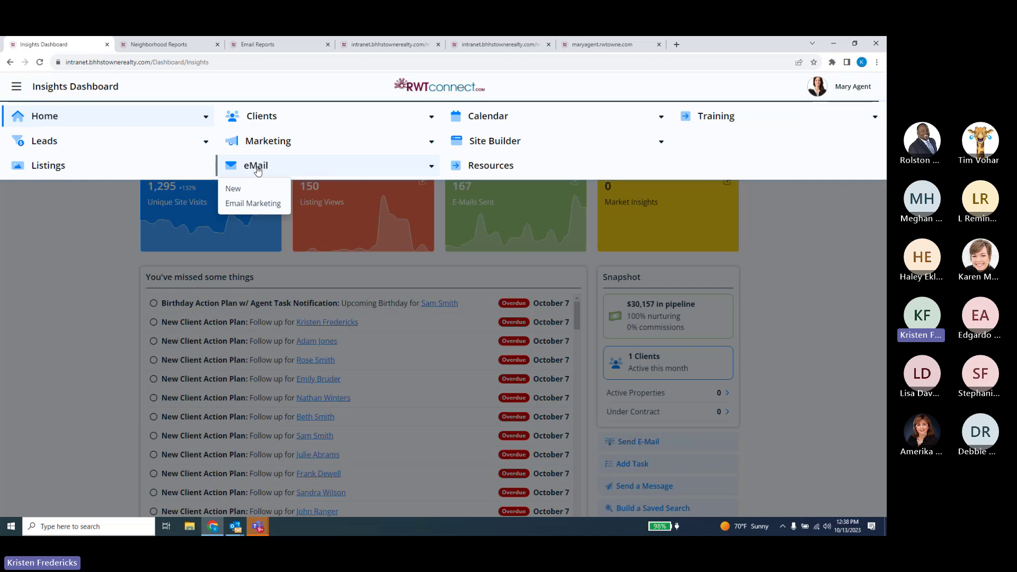
pyautogui.click(257, 204)
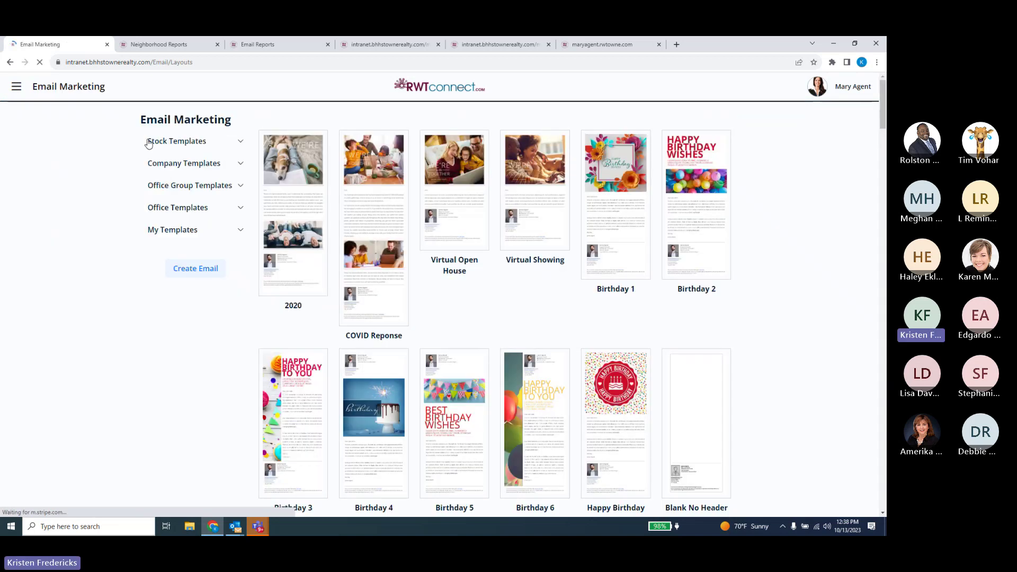
pyautogui.click(176, 142)
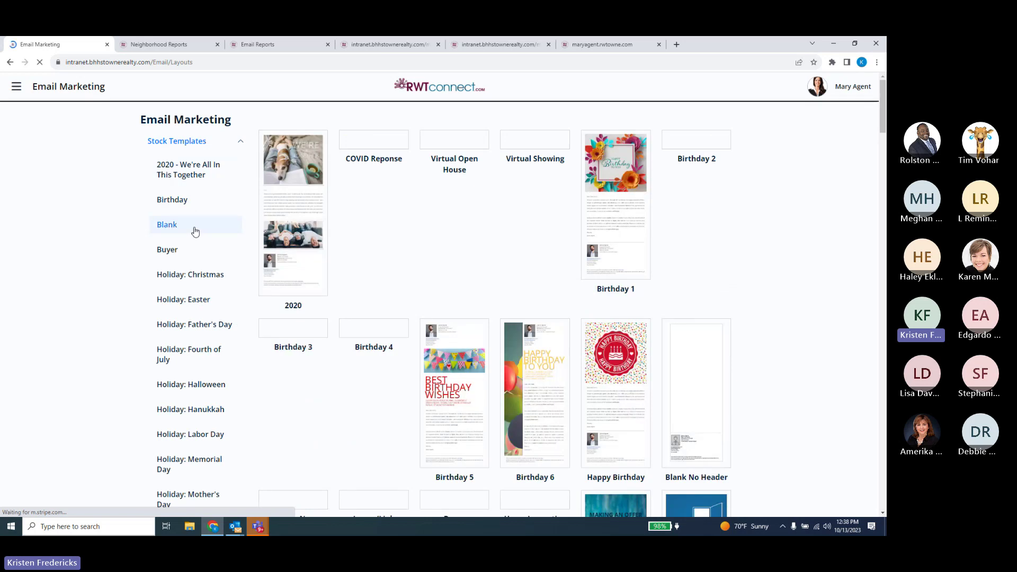
pyautogui.scroll(-5, 195, 229)
pyautogui.scroll(-4, 196, 231)
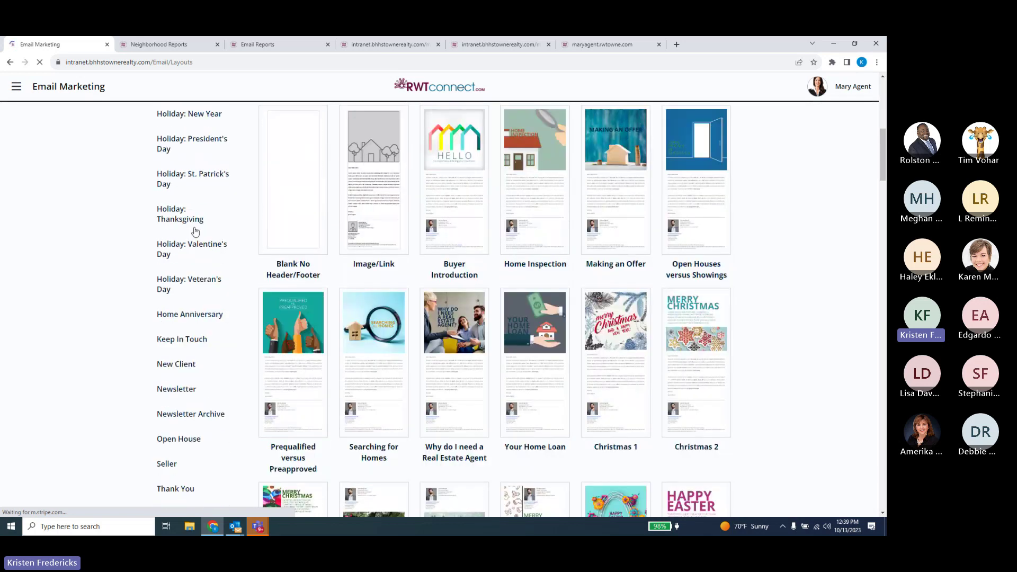
pyautogui.click(193, 297)
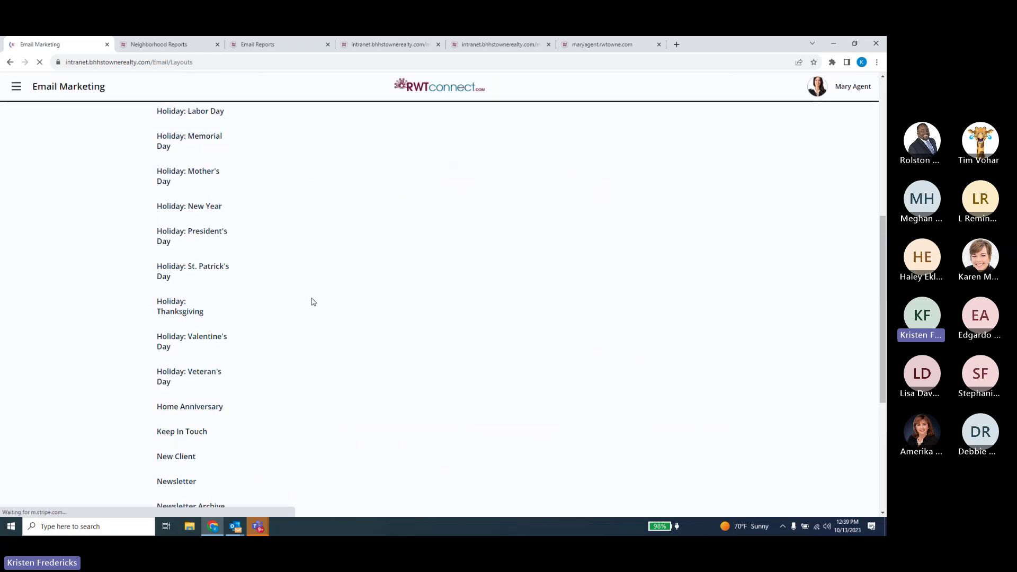
# Open the Real Estate Advisor: October 2023 newsletter template and look through its full content.
pyautogui.scroll(9, 312, 303)
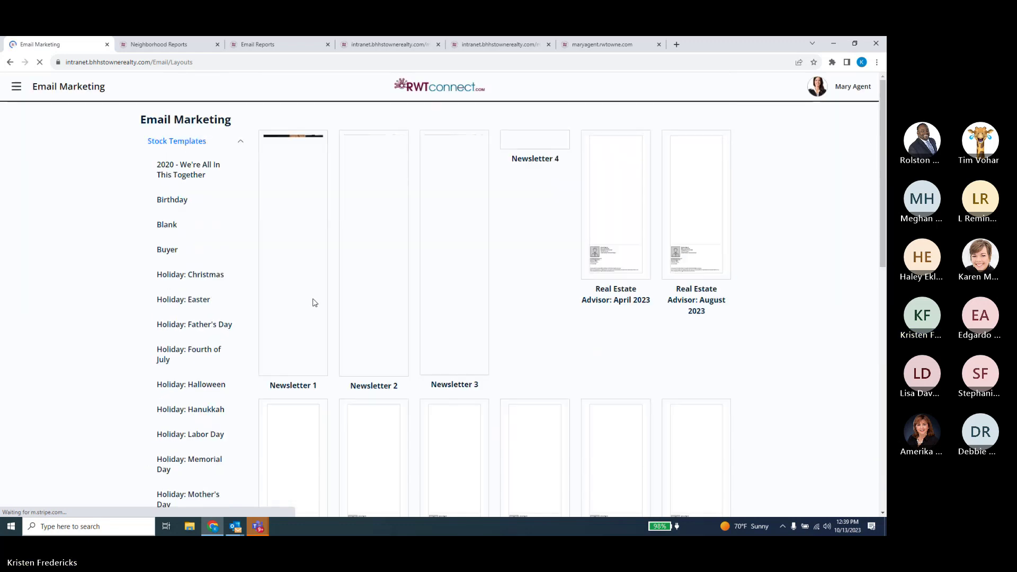
pyautogui.scroll(-4, 662, 366)
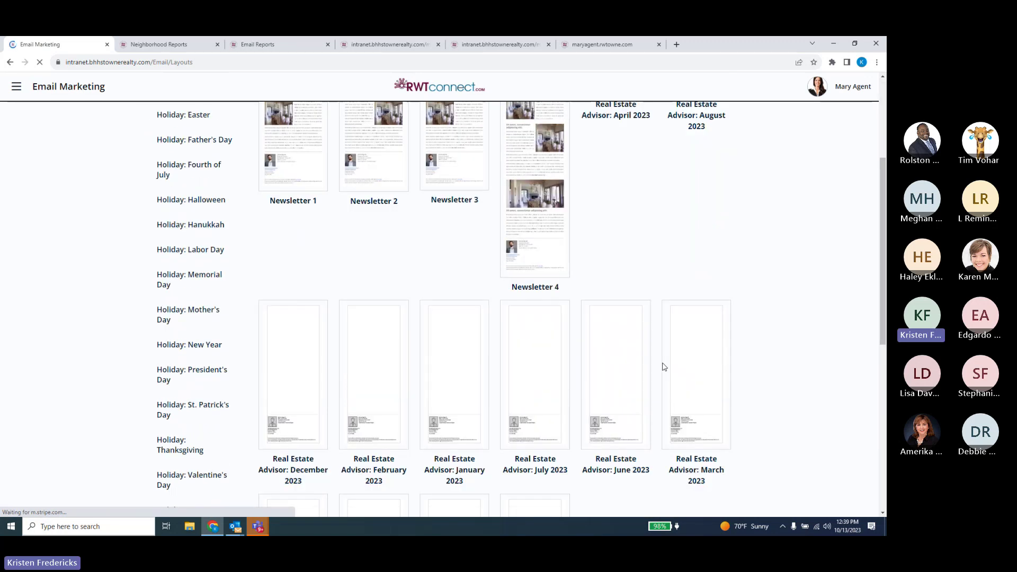
pyautogui.scroll(-4, 663, 367)
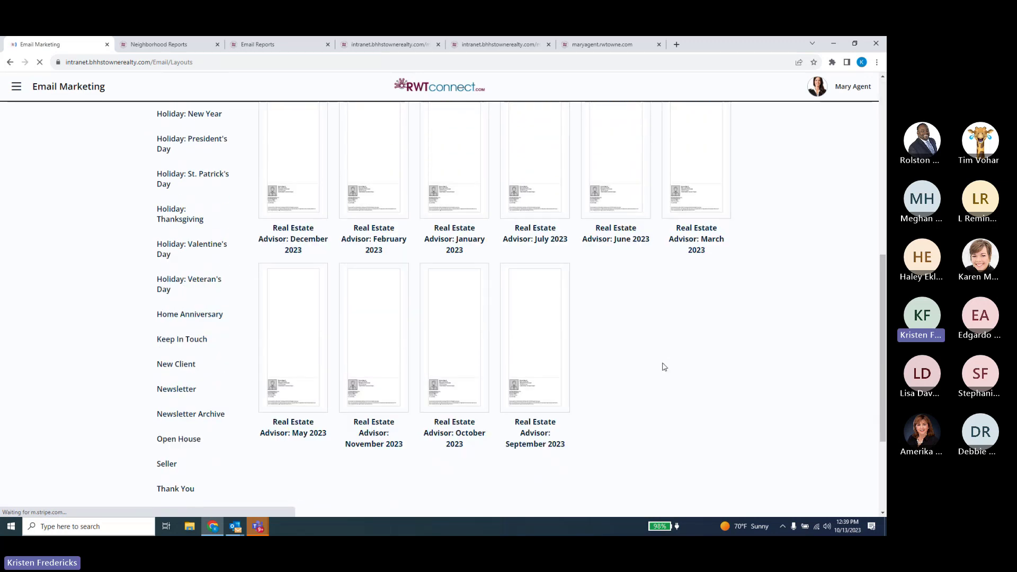
pyautogui.click(447, 350)
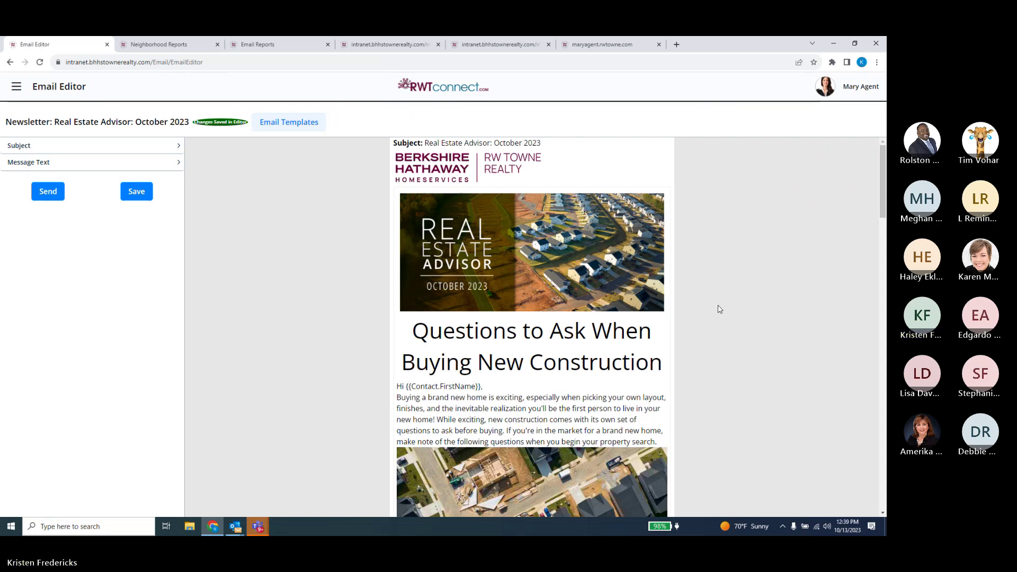
pyautogui.scroll(-20, 720, 309)
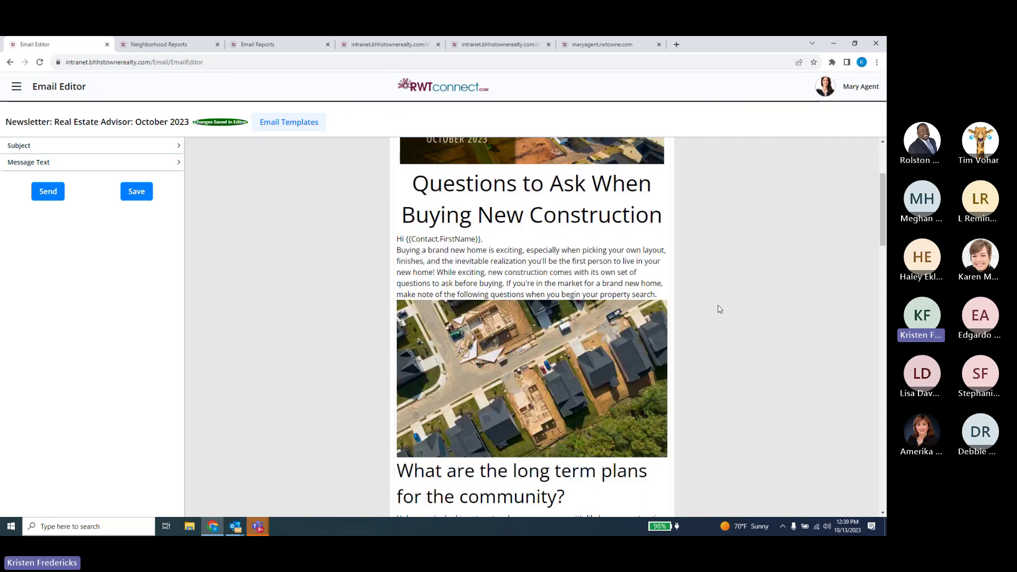
pyautogui.scroll(-6, 720, 309)
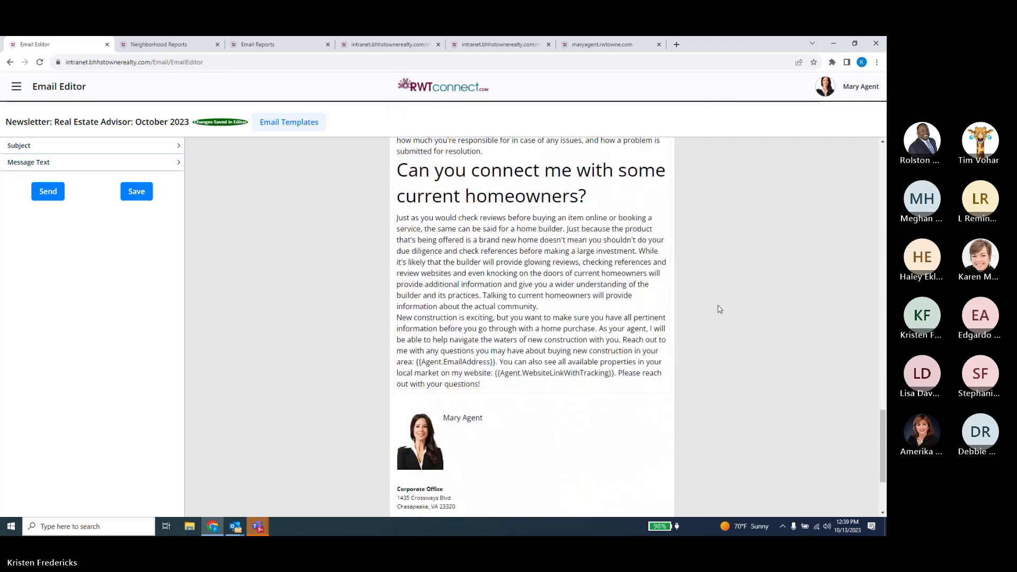
pyautogui.scroll(10, 720, 309)
pyautogui.scroll(15, 720, 308)
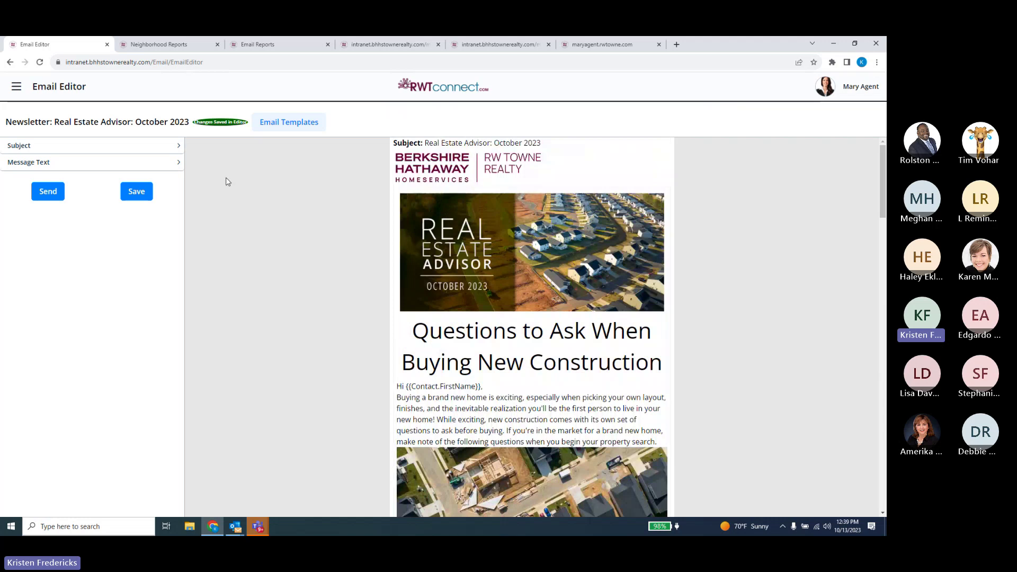
# Return from the Email Editor to the Insights Dashboard and review the calendar's scheduled follow-ups and tasks for October 2023.
pyautogui.click(17, 86)
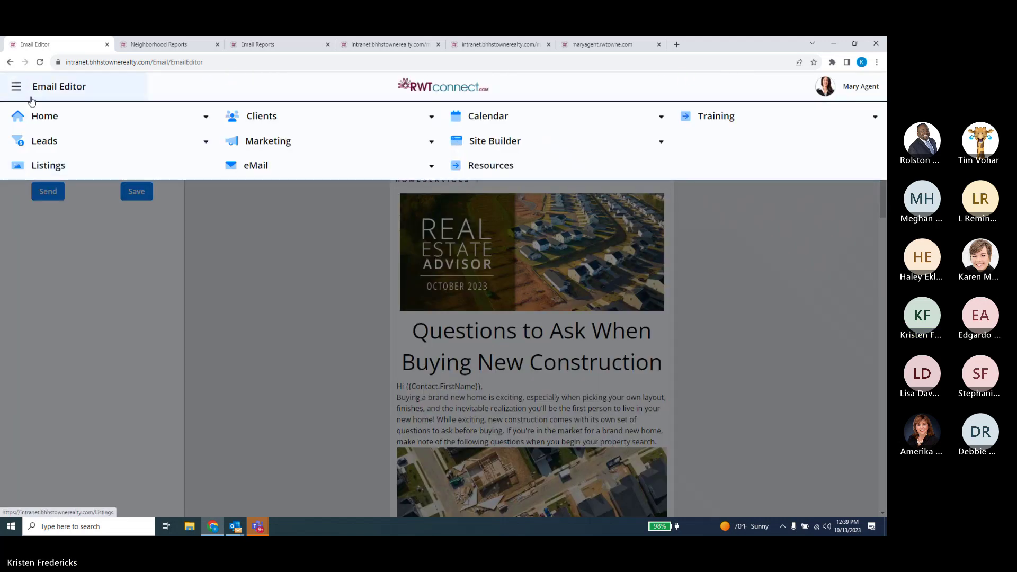
pyautogui.click(42, 117)
pyautogui.click(44, 139)
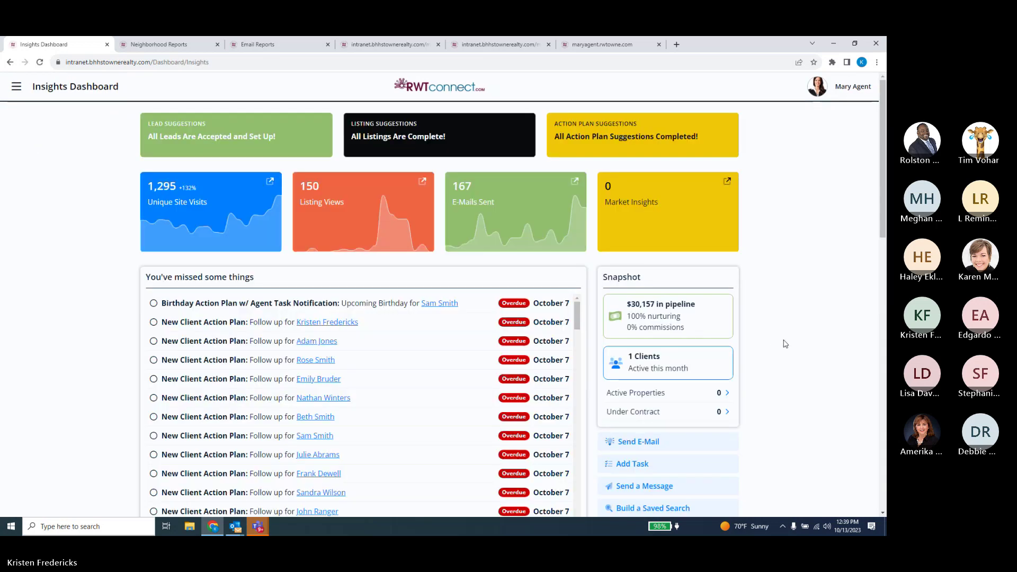
pyautogui.scroll(-12, 779, 339)
pyautogui.scroll(-4, 784, 339)
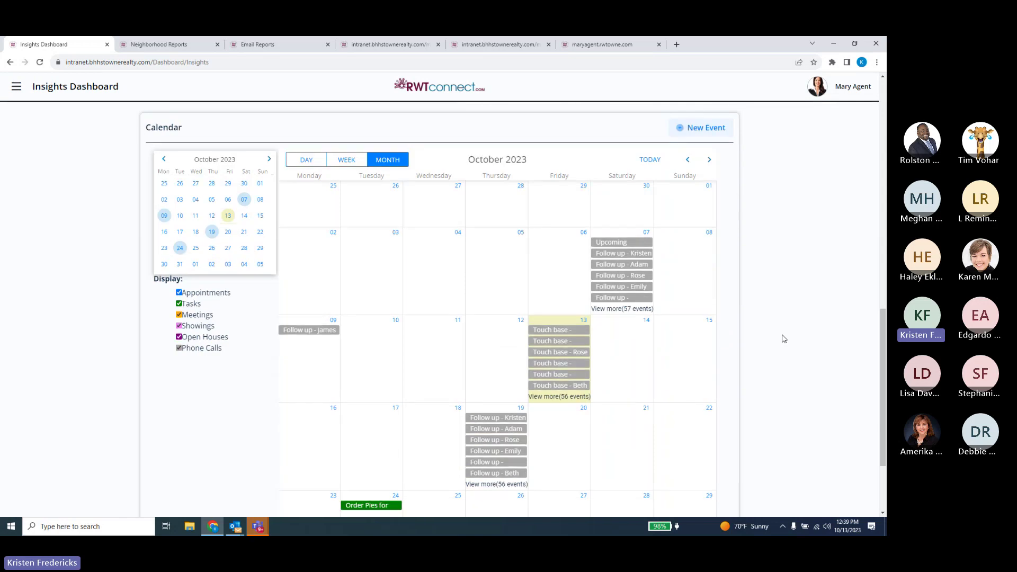
pyautogui.scroll(1, 783, 339)
pyautogui.scroll(1, 783, 339)
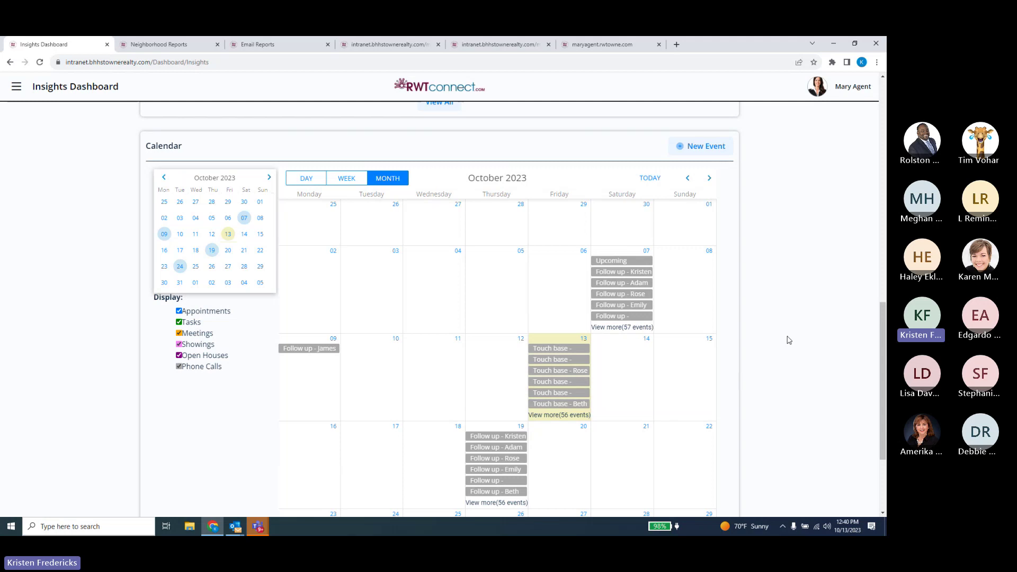
pyautogui.scroll(1, 788, 340)
pyautogui.scroll(8, 788, 340)
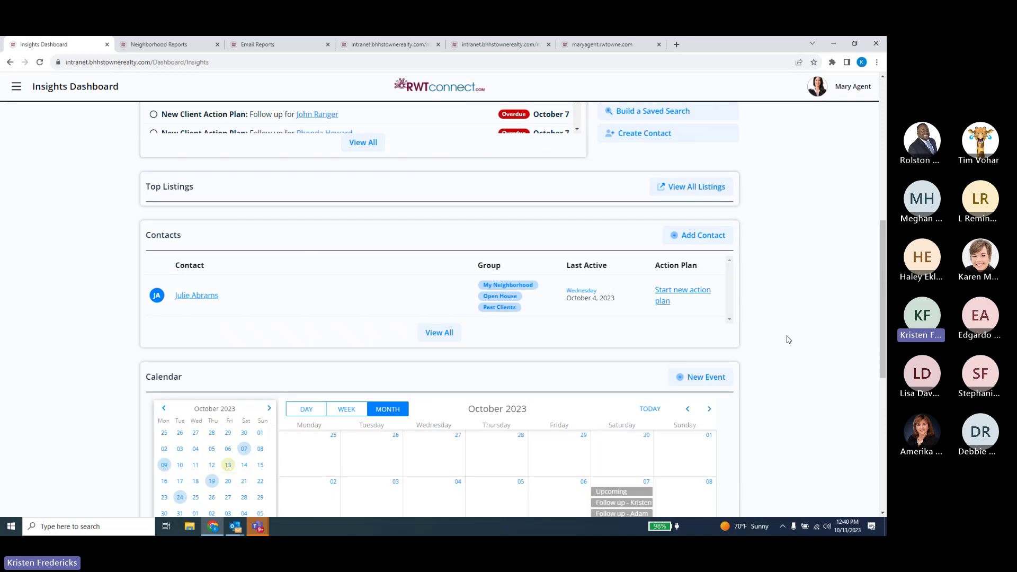
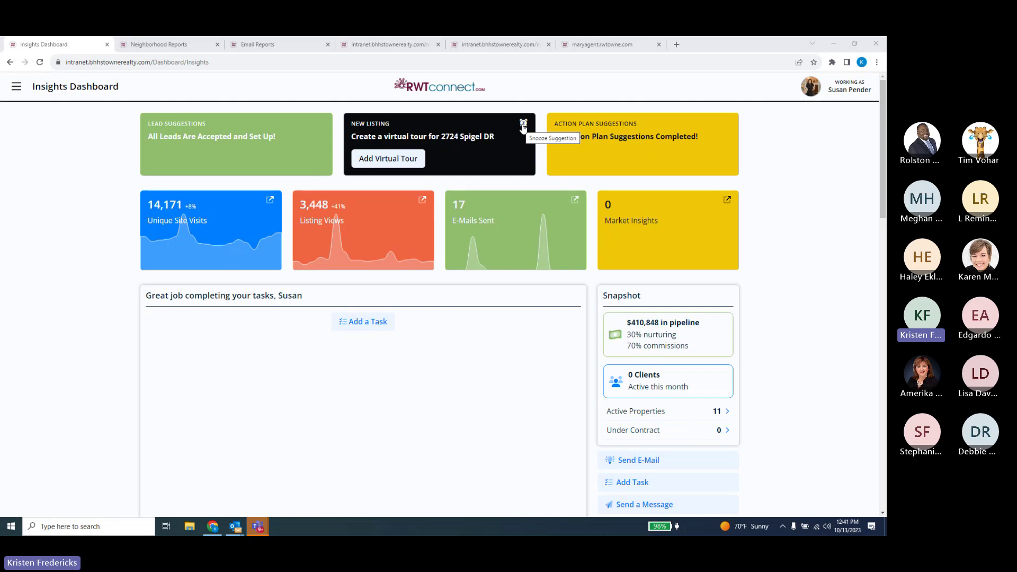
# Show the snooze options of the new-listing virtual tour suggestion and dismiss the suggestion.
pyautogui.click(524, 126)
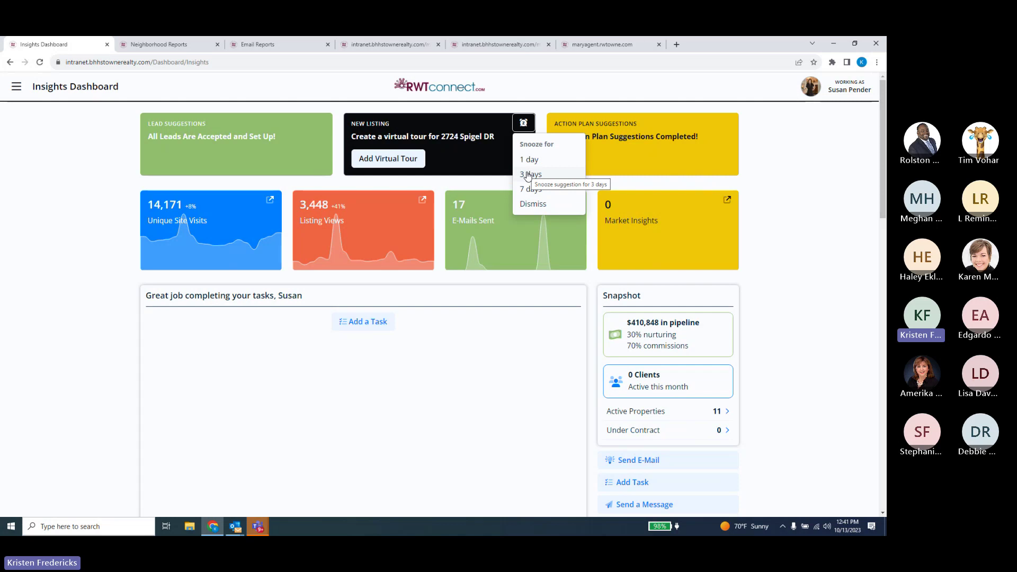
pyautogui.click(529, 204)
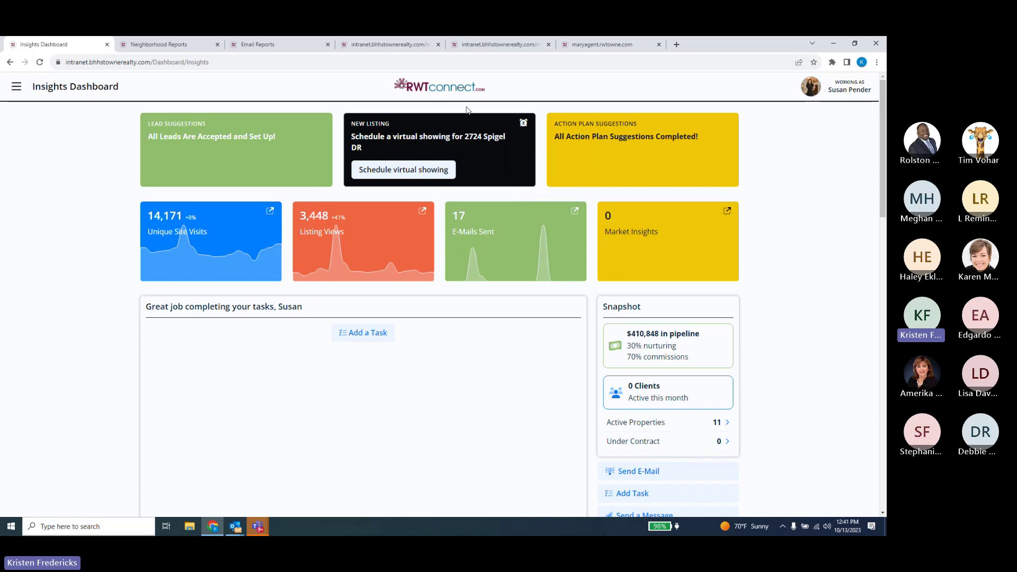
# Review the Top Listings section of the dashboard with each listing's completeness and activity statistics.
pyautogui.scroll(-3, 797, 171)
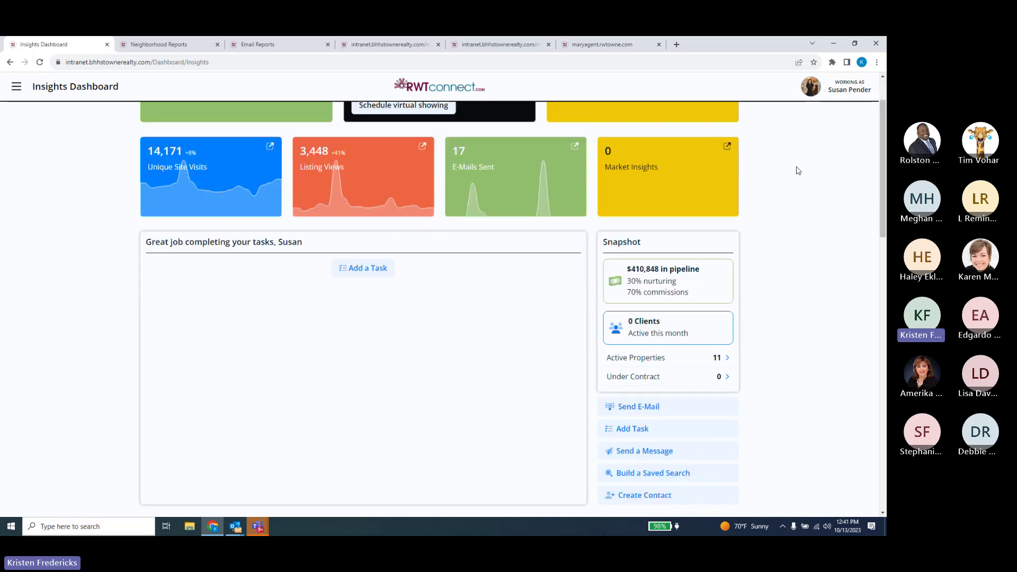
pyautogui.scroll(-5, 797, 170)
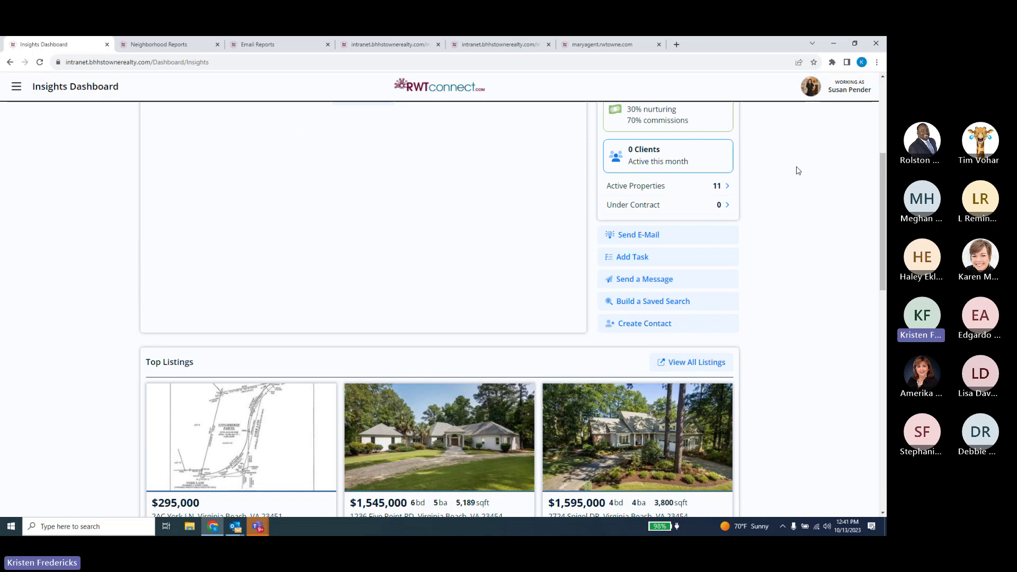
pyautogui.scroll(-1, 797, 170)
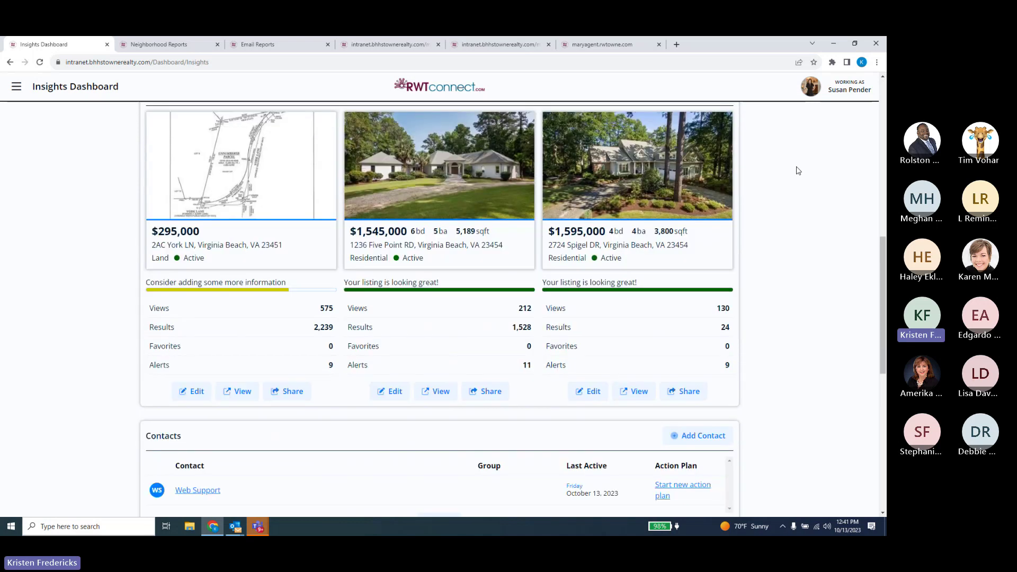
pyautogui.scroll(1, 797, 170)
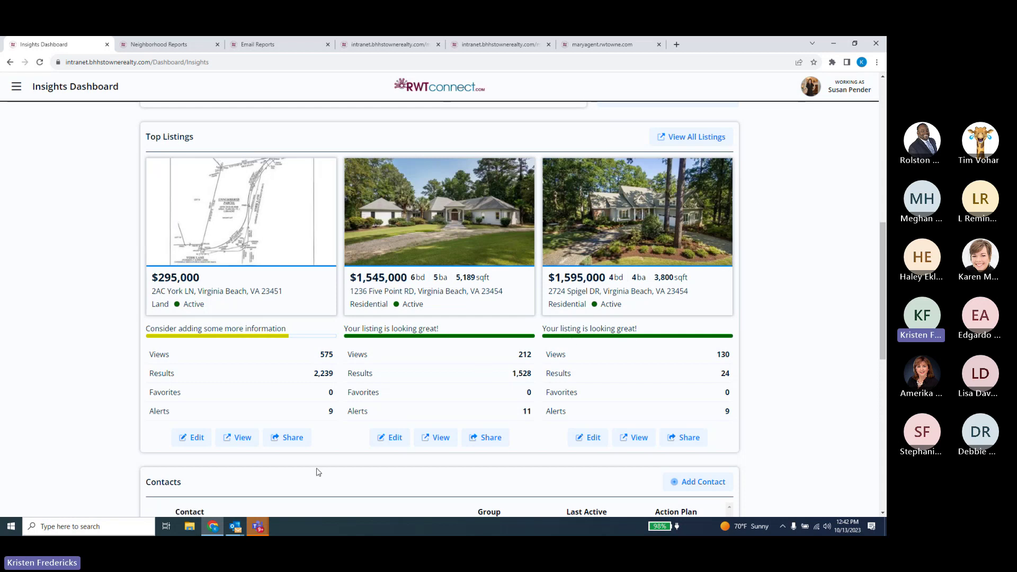
# View the land listing from Top Listings on the agent's public website, then return to the Insights Dashboard.
pyautogui.click(243, 440)
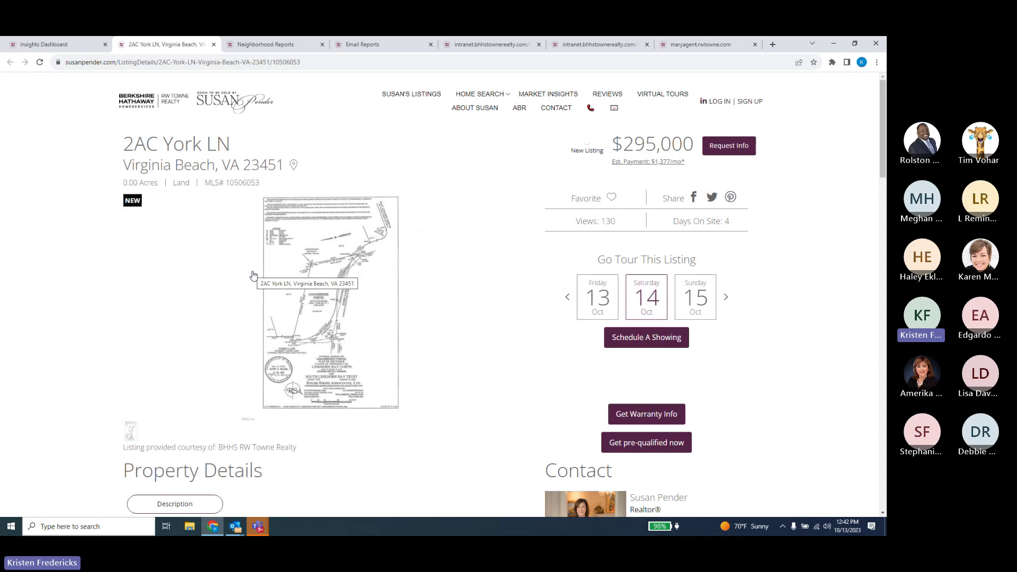
pyautogui.scroll(-3, 252, 275)
pyautogui.scroll(3, 316, 273)
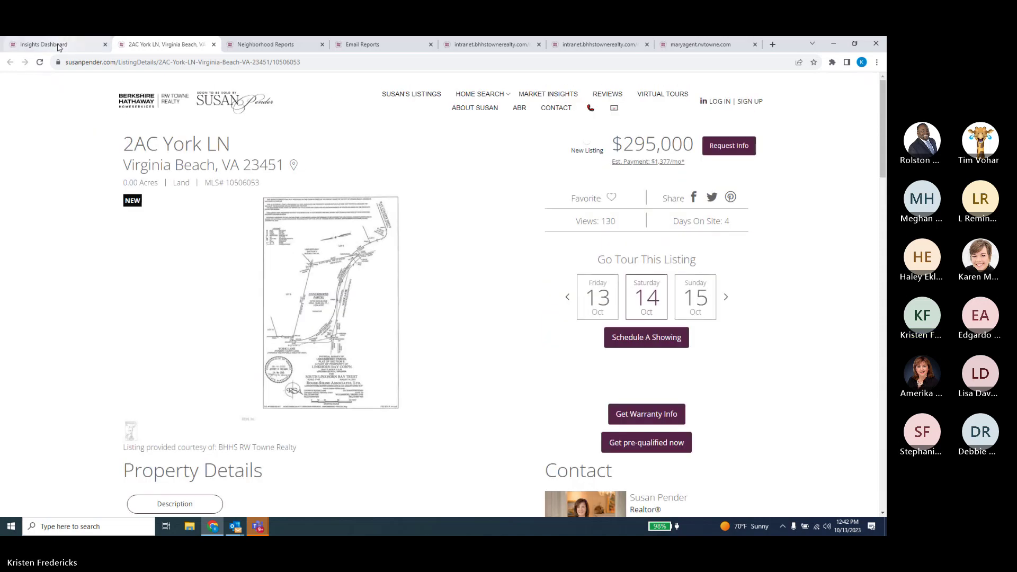
pyautogui.click(59, 46)
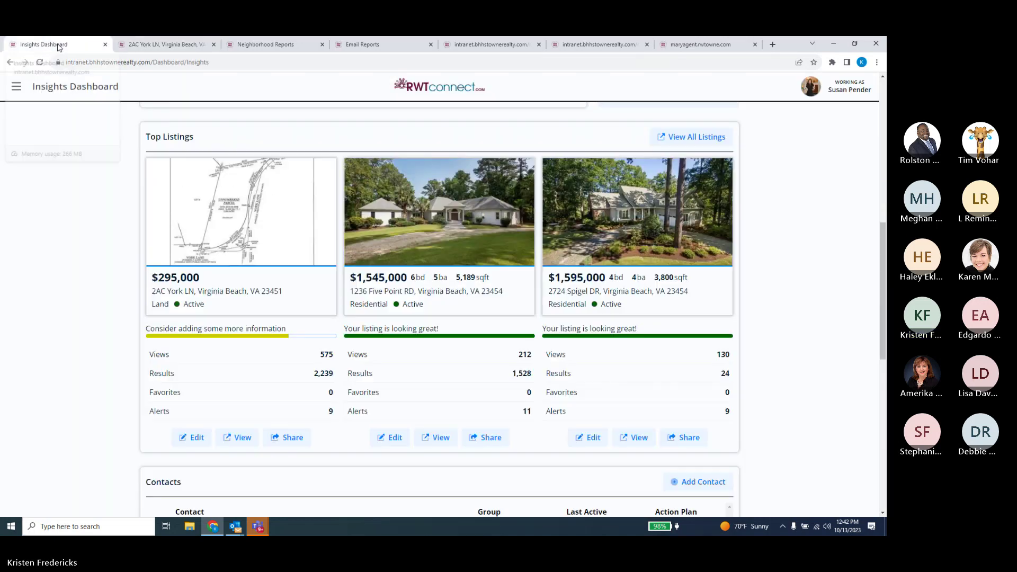
# Copy the share link of the land listing in Top Listings and look over its public listing page.
pyautogui.click(287, 440)
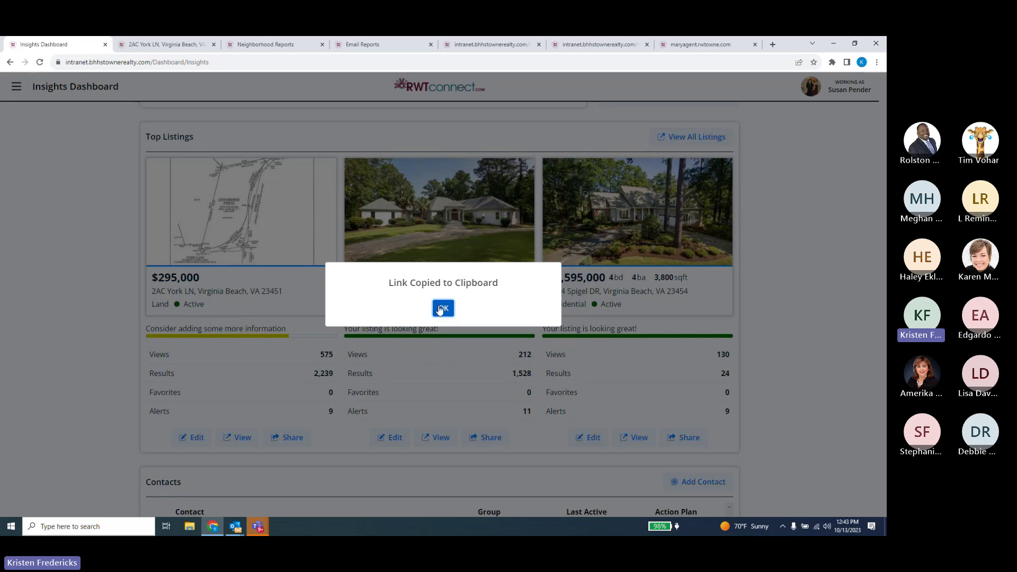
pyautogui.click(441, 308)
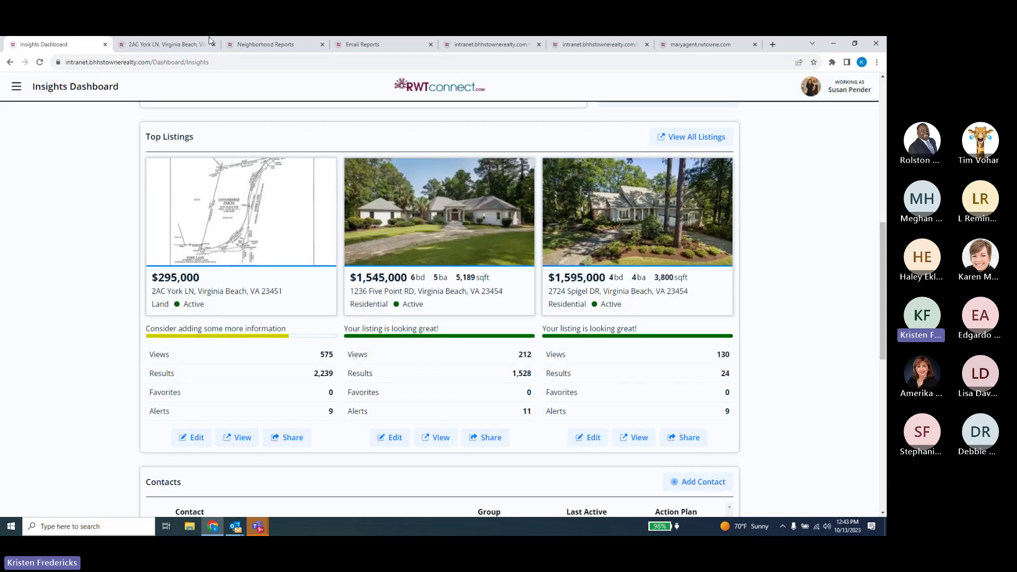
pyautogui.click(157, 45)
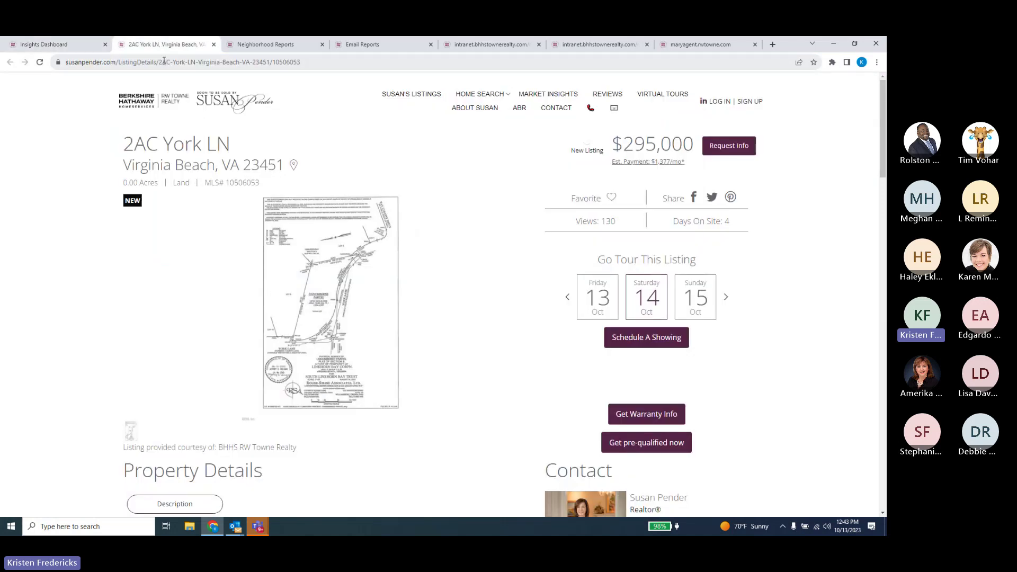
pyautogui.scroll(-3, 806, 330)
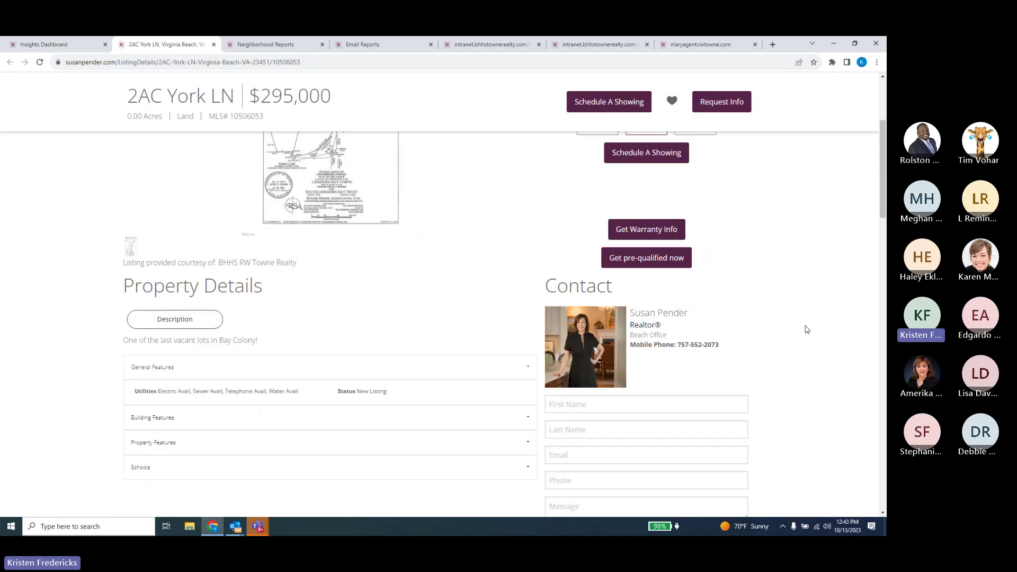
pyautogui.scroll(4, 805, 329)
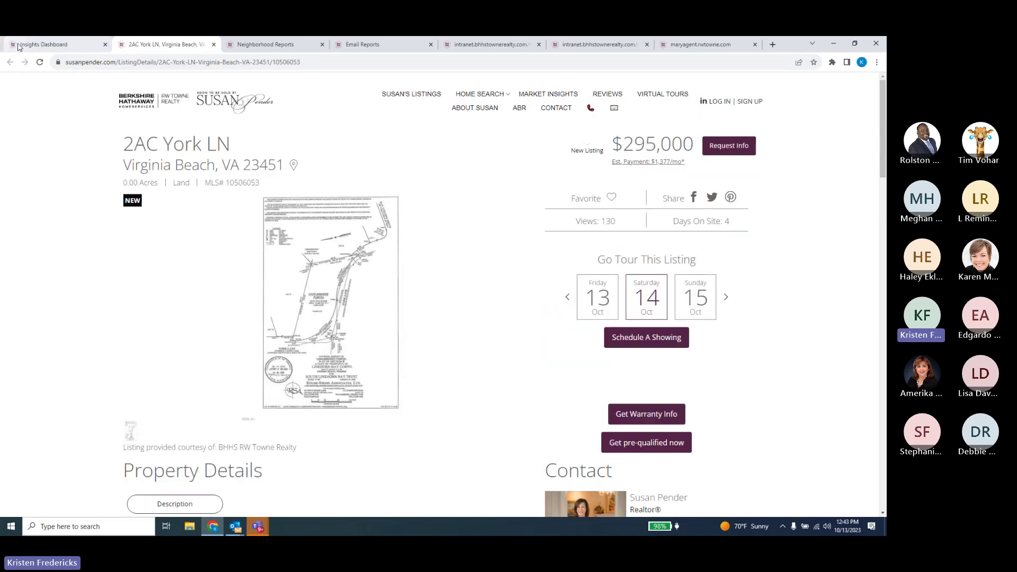
# Return to the Insights Dashboard and open the land listing for editing to review its links, QR code, photo and tour summaries, and description.
pyautogui.click(35, 47)
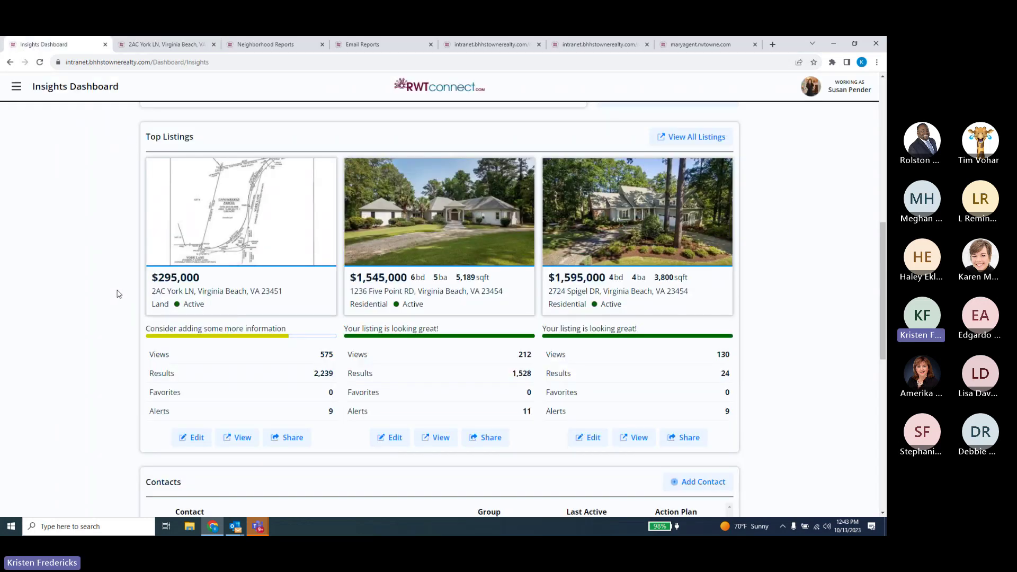
pyautogui.click(186, 439)
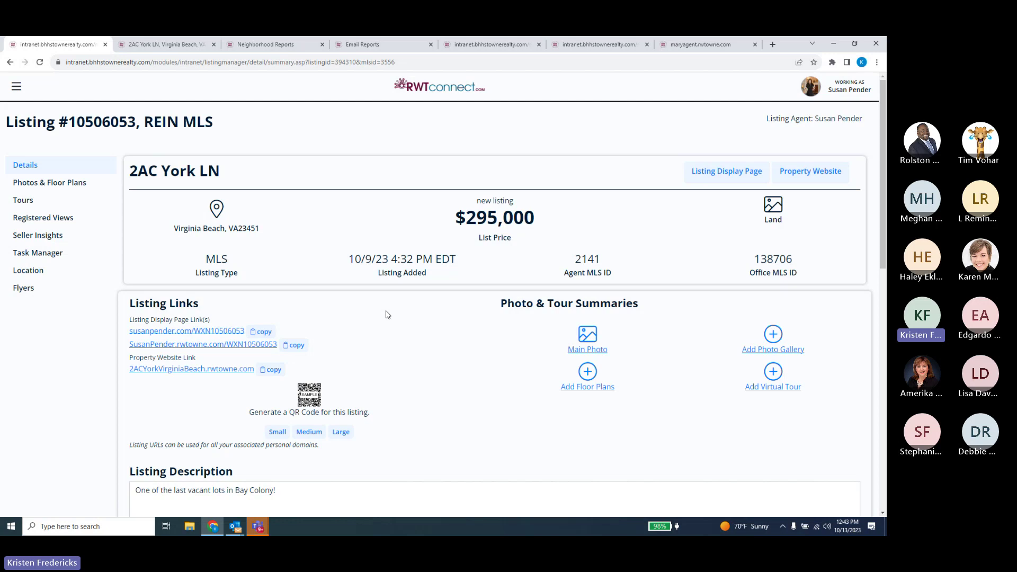
pyautogui.scroll(-1, 387, 315)
pyautogui.scroll(-1, 387, 315)
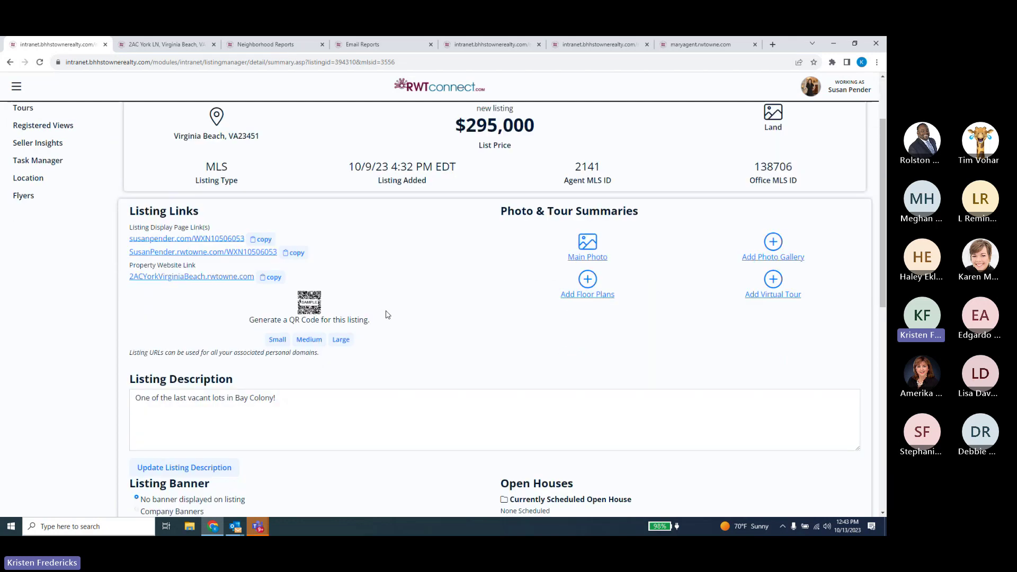
pyautogui.scroll(-2, 387, 314)
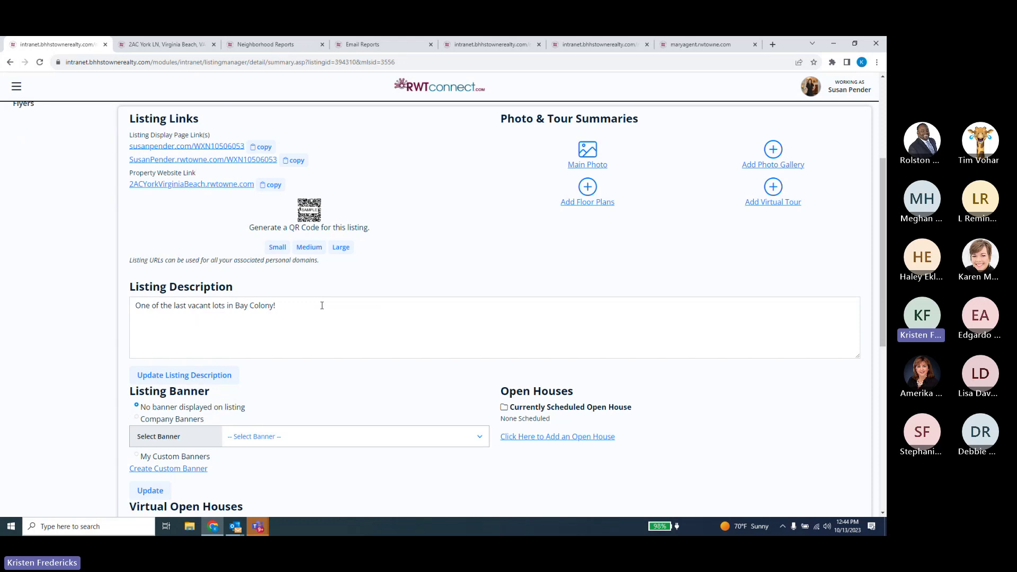
pyautogui.scroll(-1, 321, 306)
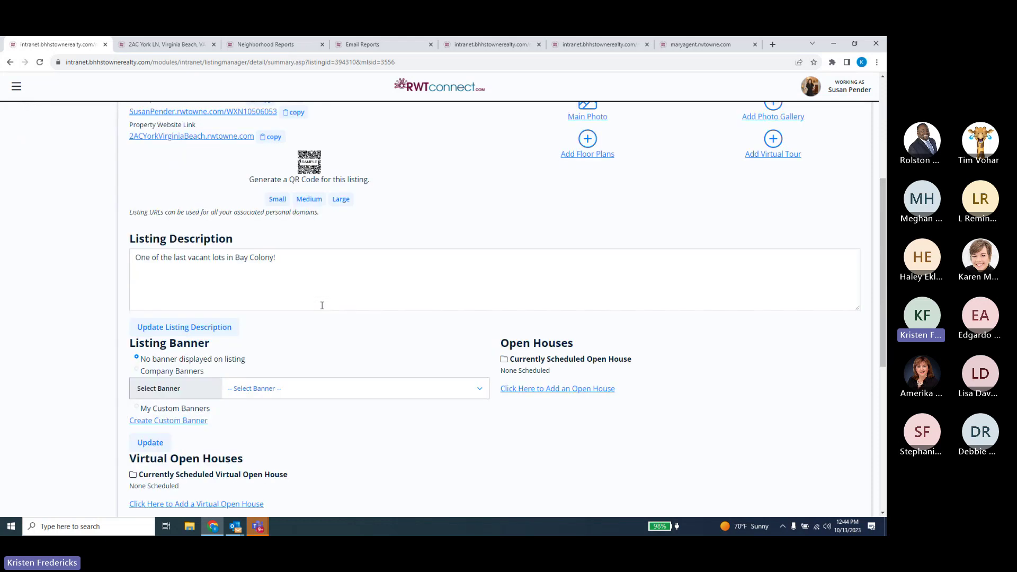
# Show the available company banners for the listing, then close the list without choosing one.
pyautogui.scroll(-2, 321, 305)
pyautogui.click(322, 301)
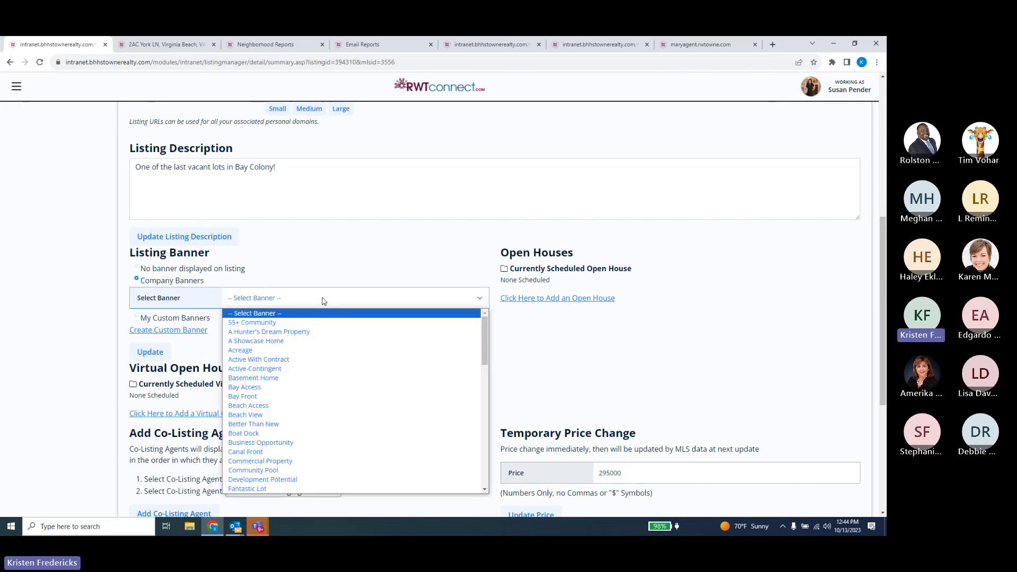
pyautogui.scroll(-7, 336, 370)
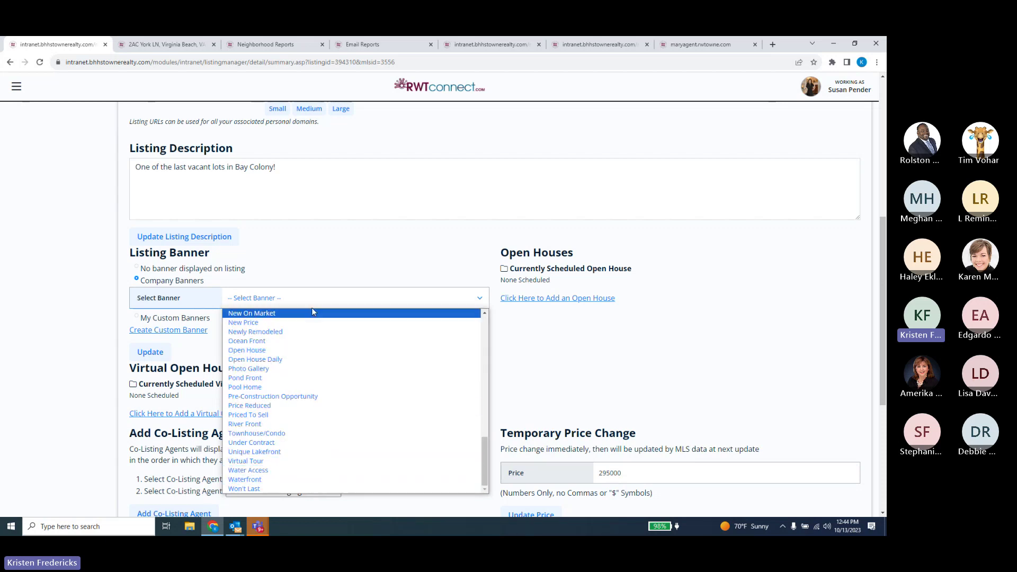
pyautogui.click(350, 249)
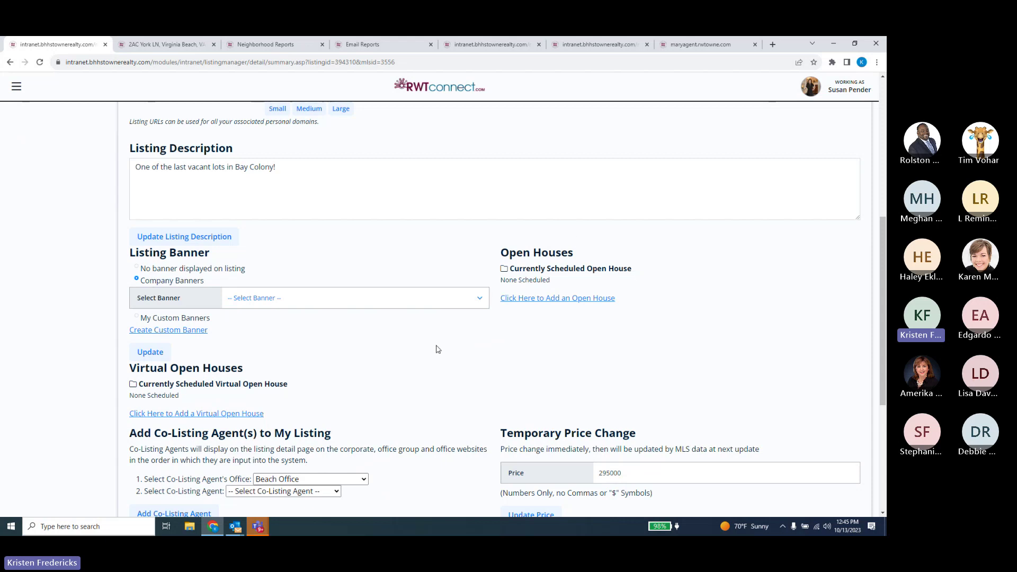
# Review the listing's virtual open house, co-listing agent, temporary price change, syndication and document attachment sections.
pyautogui.scroll(-2, 438, 349)
pyautogui.scroll(-2, 438, 349)
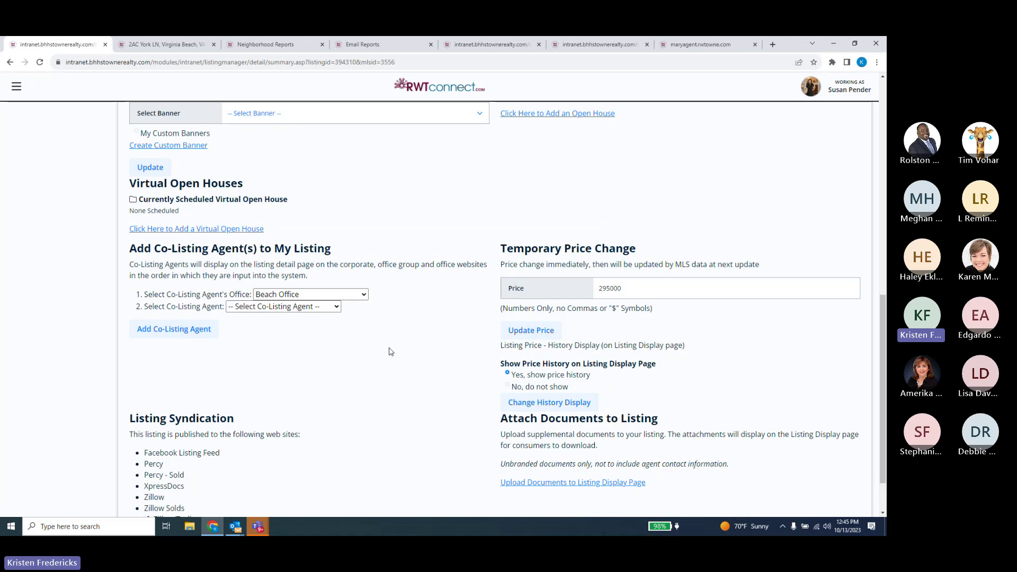
pyautogui.scroll(10, 390, 350)
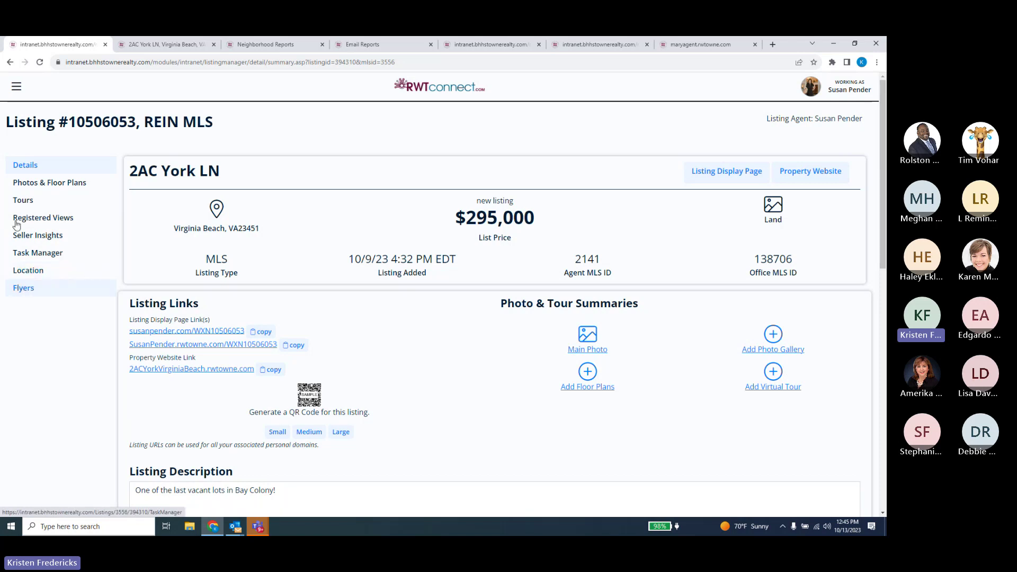
# Return to the Insights Dashboard and review its Top Listings, Contacts and Calendar sections.
pyautogui.click(16, 89)
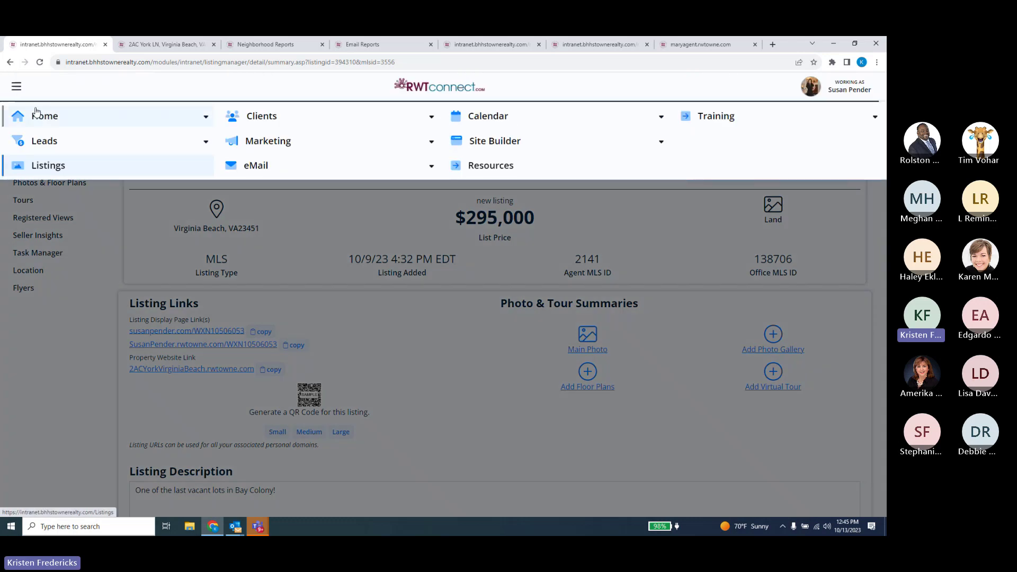
pyautogui.click(36, 112)
pyautogui.click(35, 137)
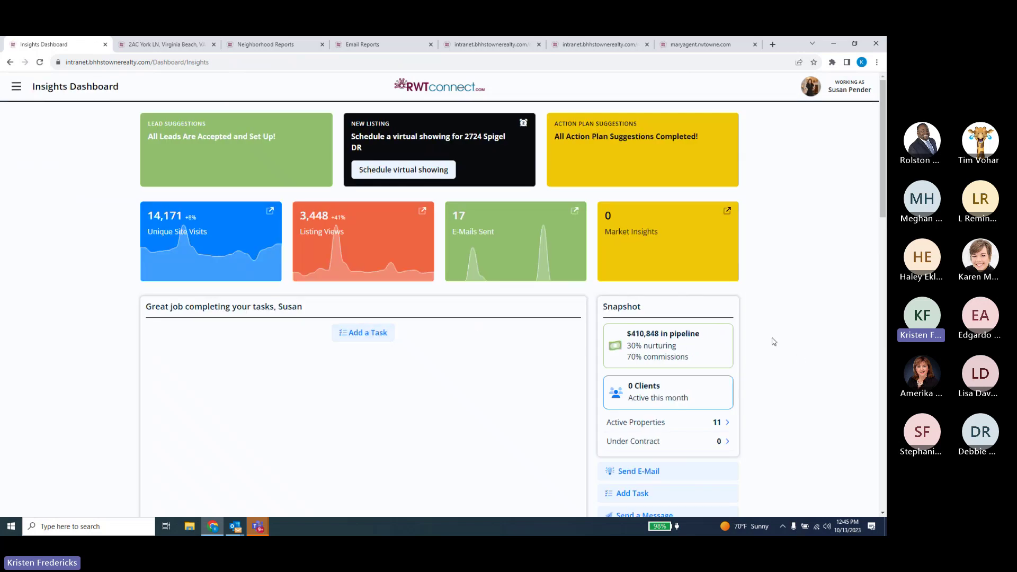
pyautogui.scroll(-4, 772, 340)
pyautogui.scroll(-4, 773, 340)
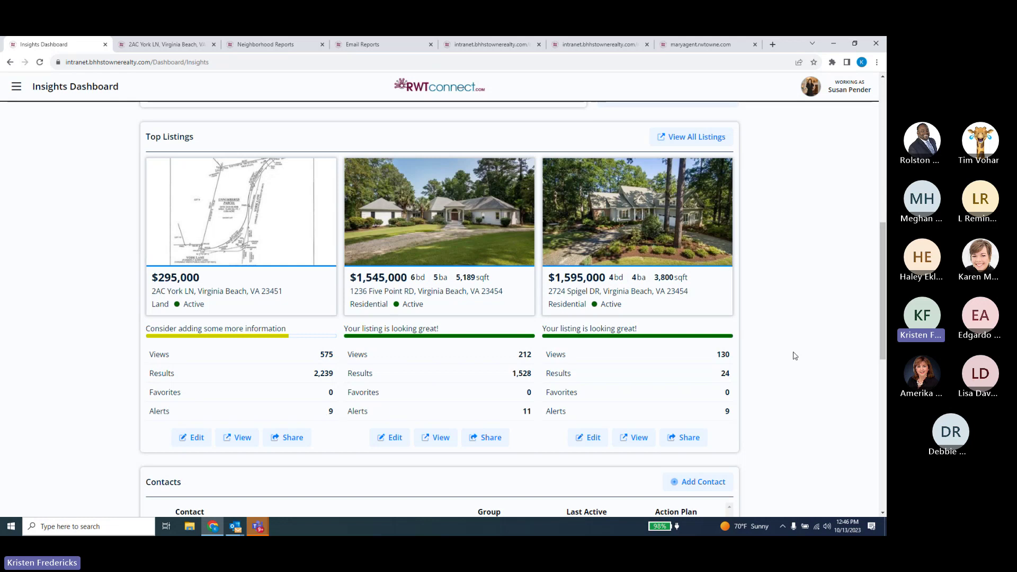
pyautogui.scroll(-3, 796, 356)
pyautogui.scroll(-5, 796, 356)
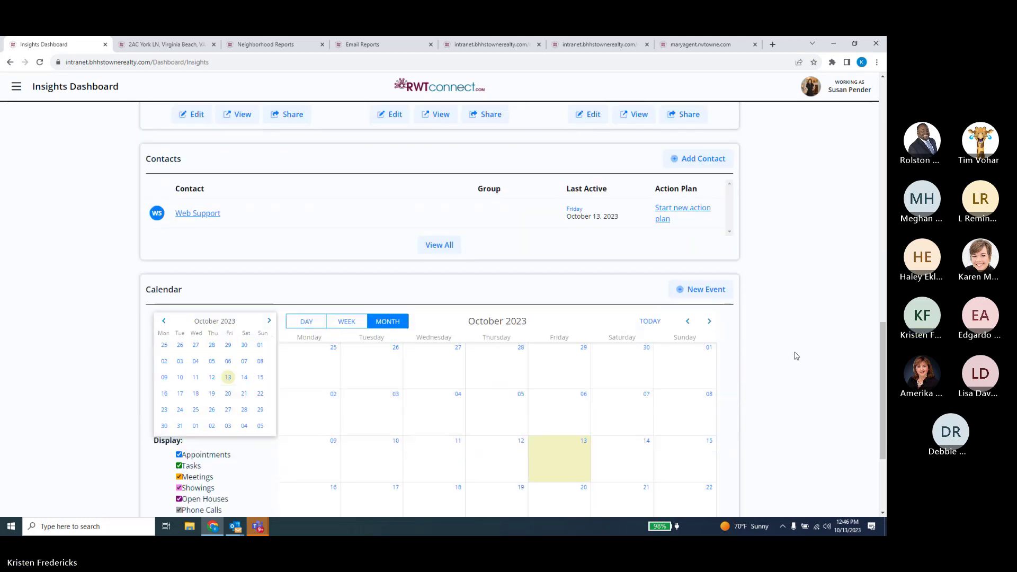
pyautogui.scroll(15, 796, 356)
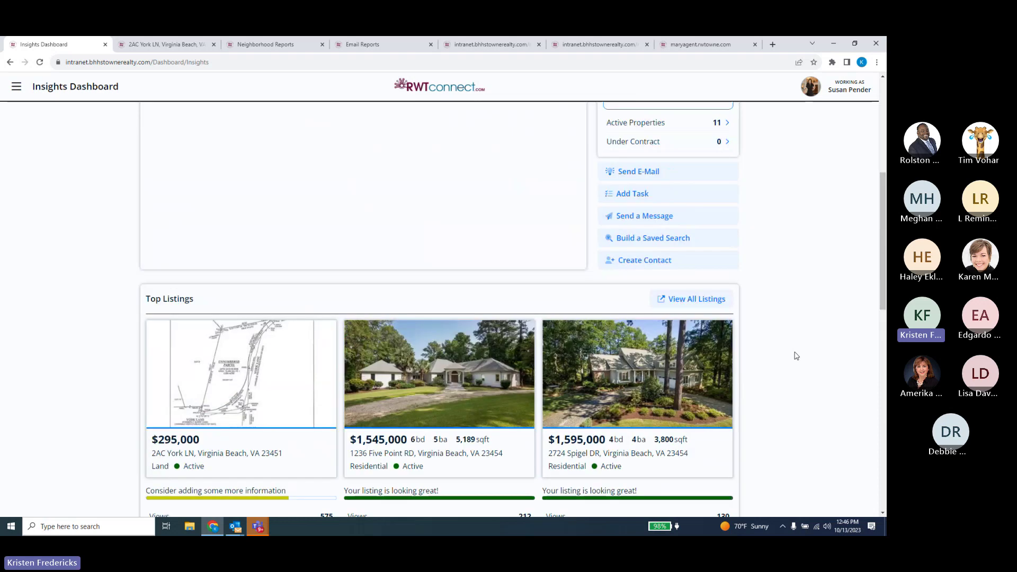